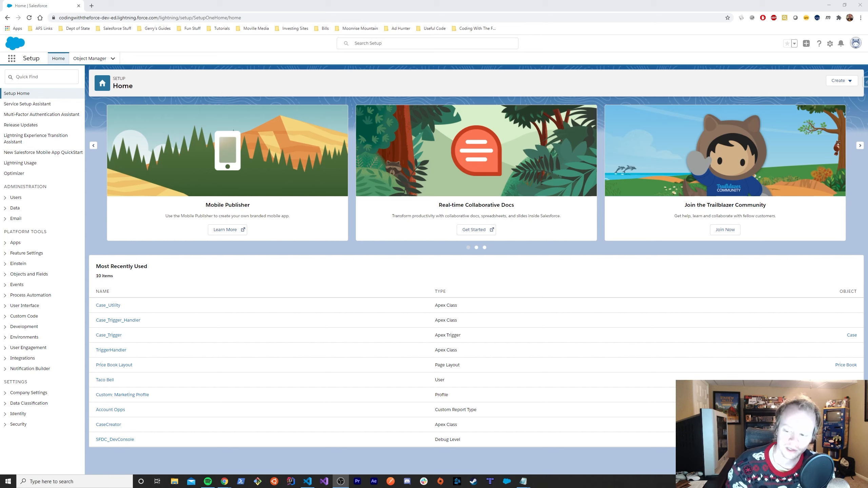
- Bring up Salesforce's My Domain page showing the domain deployed to users
key(alt+Tab)
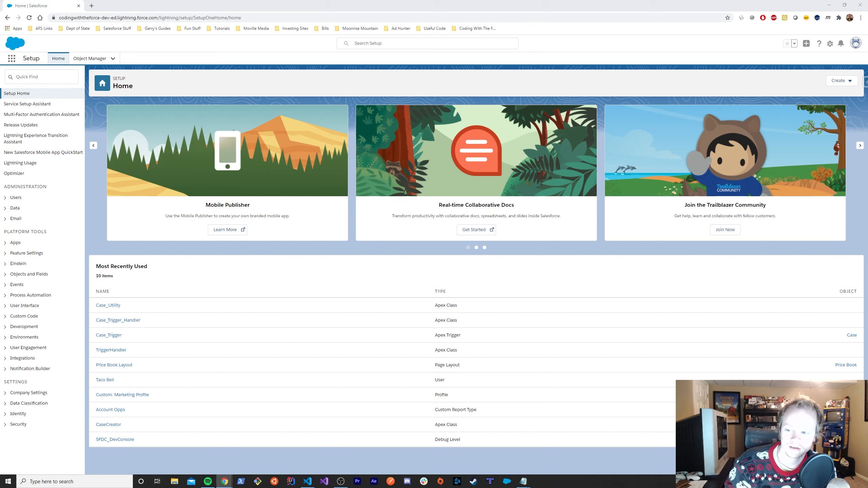
key(alt+Tab)
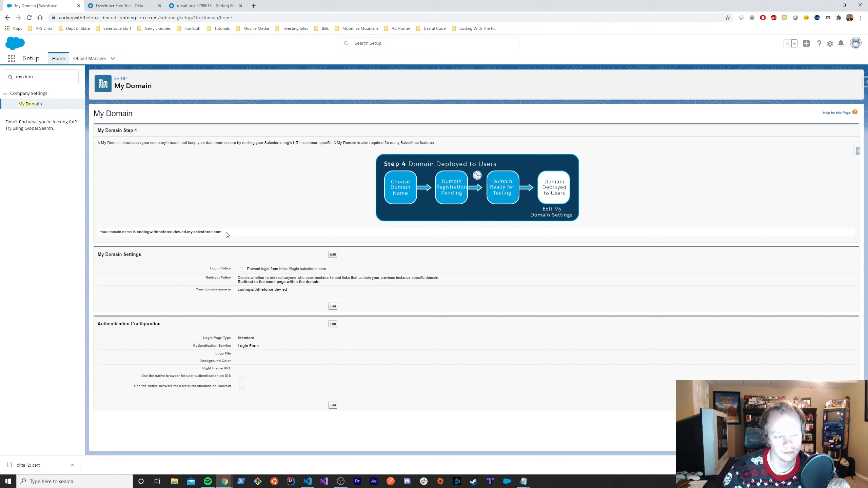
- Select the org's domain name on My Domain, then bring up the Okta free-trial sign-up tab
drag(228, 233, 138, 232)
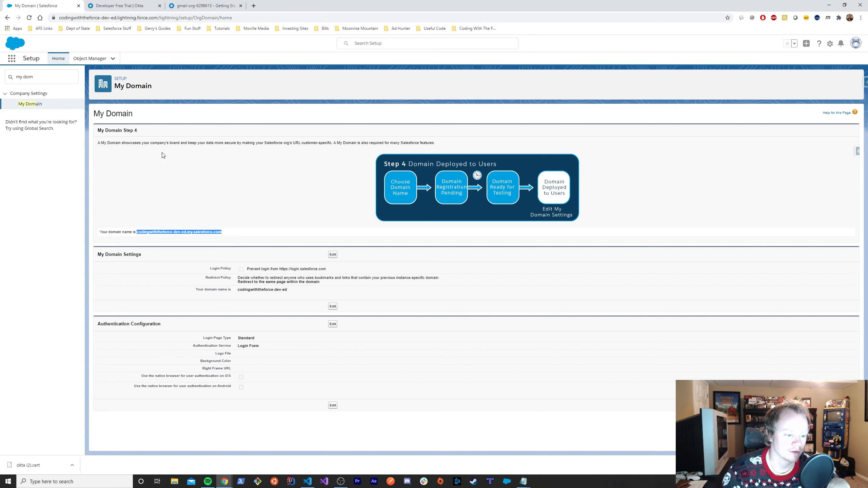
click(125, 6)
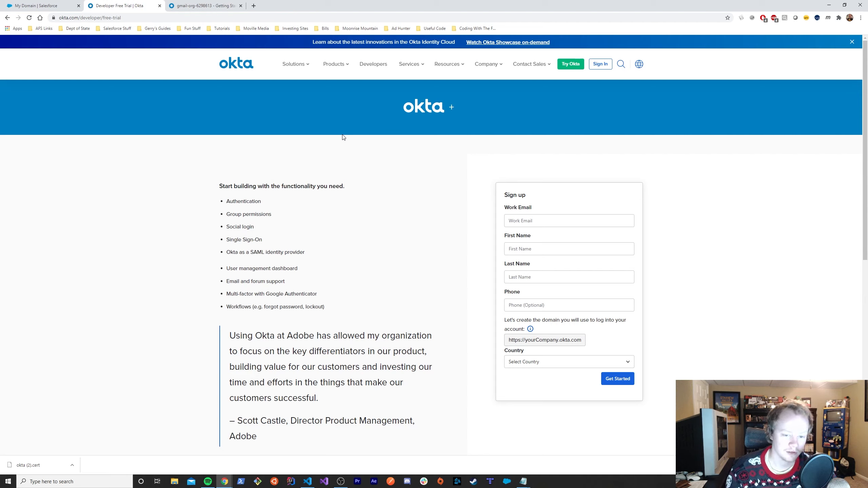
- Start the free-trial form with a work email, then close it for the existing Okta admin page
click(526, 220)
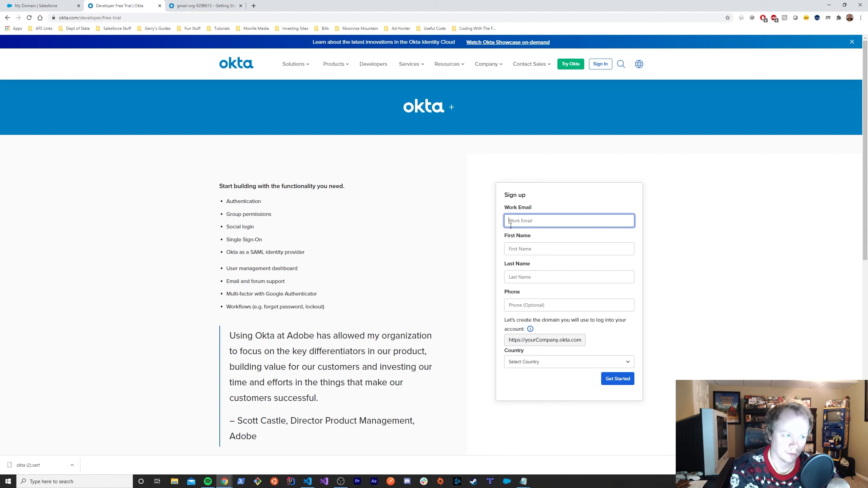
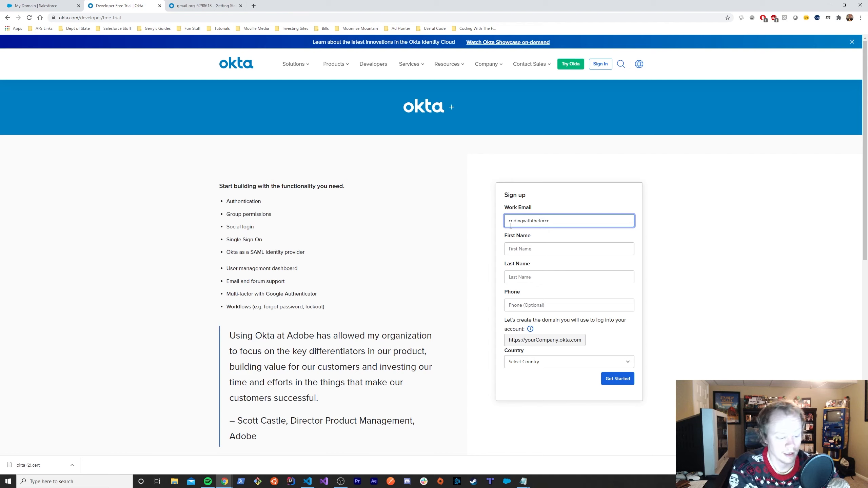
key(Tab)
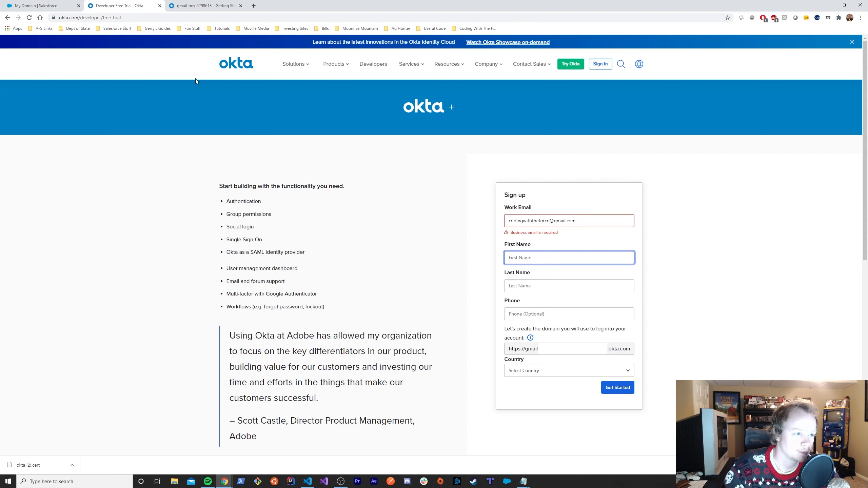
click(160, 5)
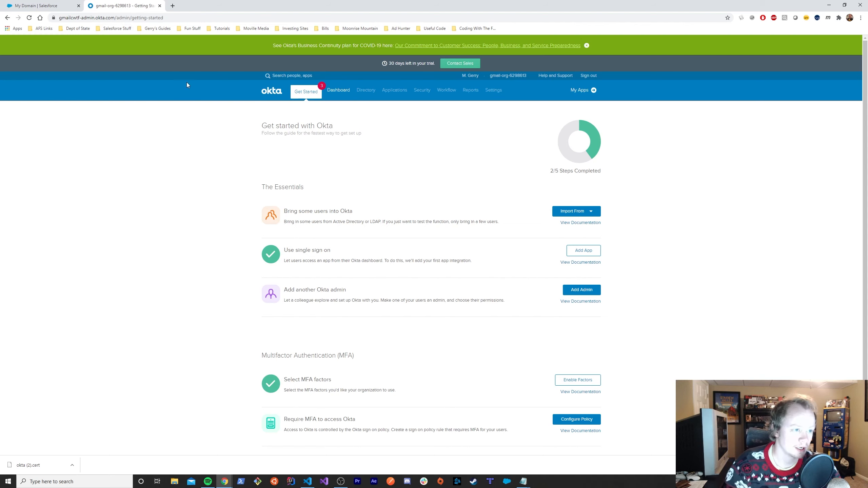
- Go to Applications > Applications in Okta and start Add Application
mouse_move(333, 93)
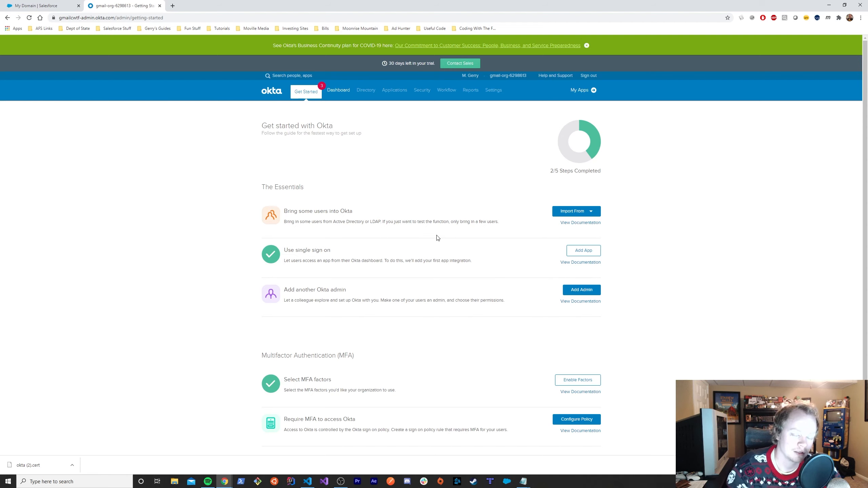
mouse_move(434, 103)
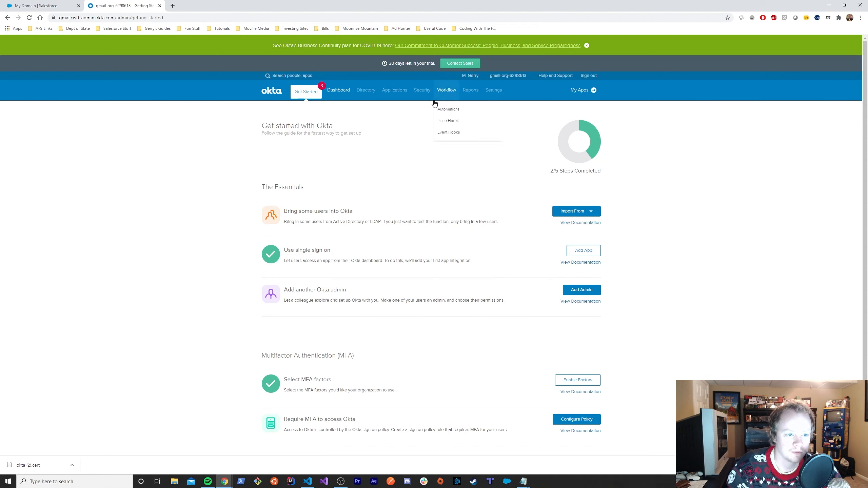
mouse_move(397, 102)
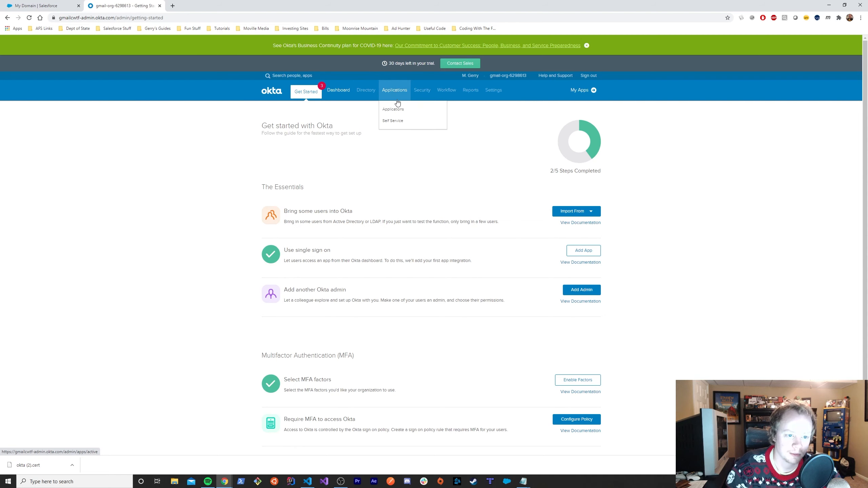
click(398, 103)
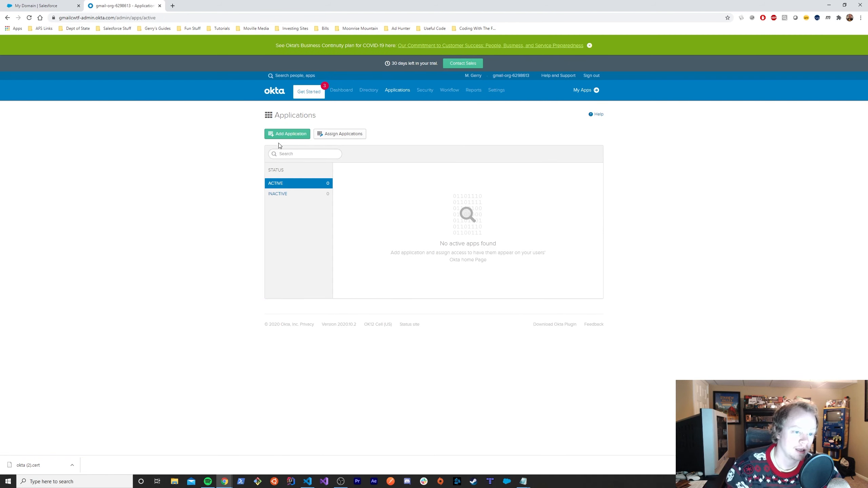
click(295, 137)
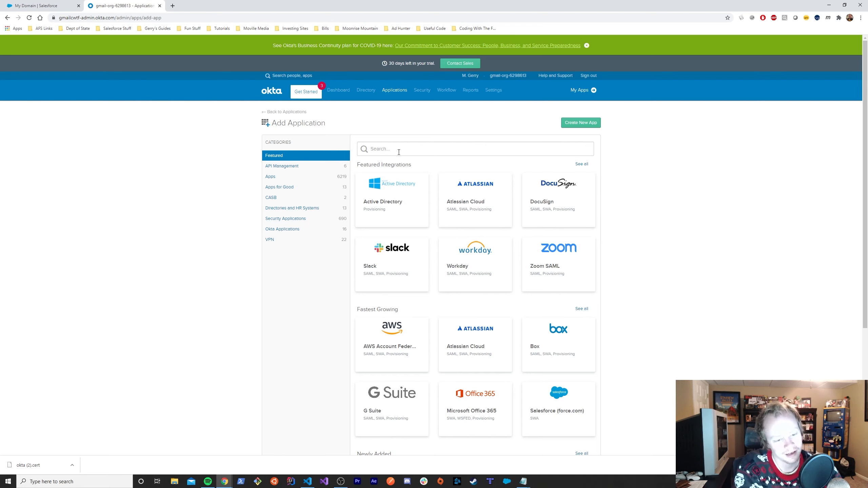
- Search the app catalog for 'salesforce.com' and open the Salesforce.com integration
text(s)
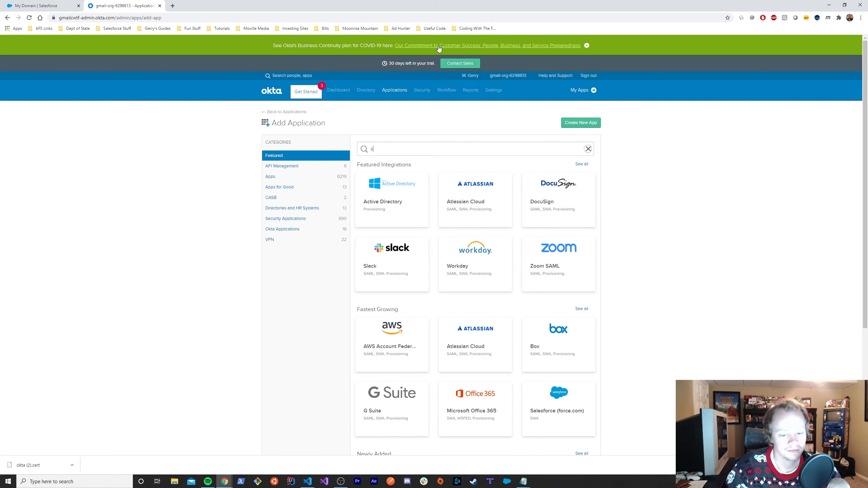
text(alesfor)
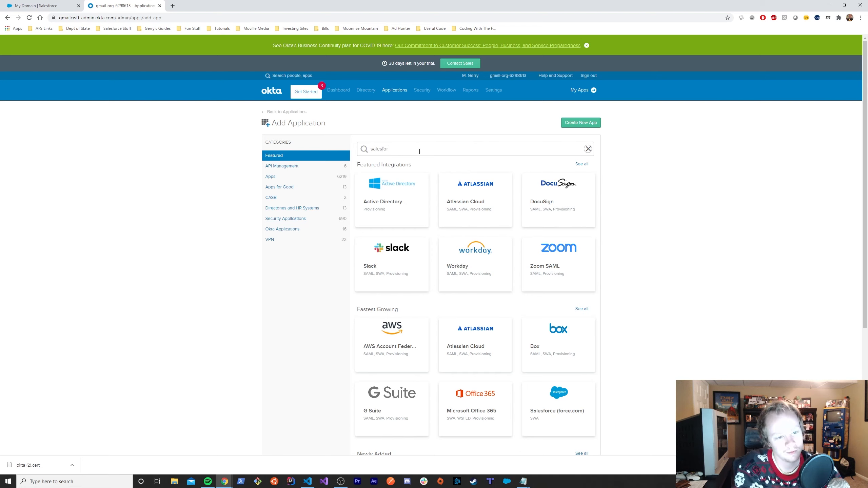
text(ce.com)
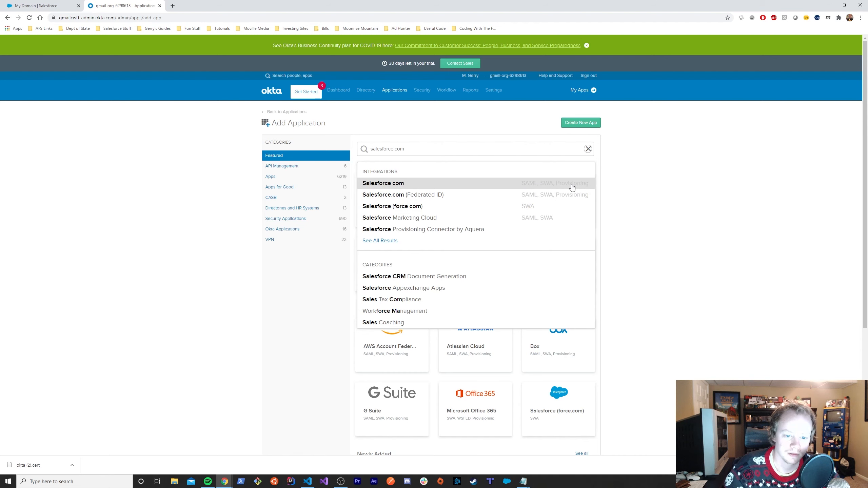
click(531, 188)
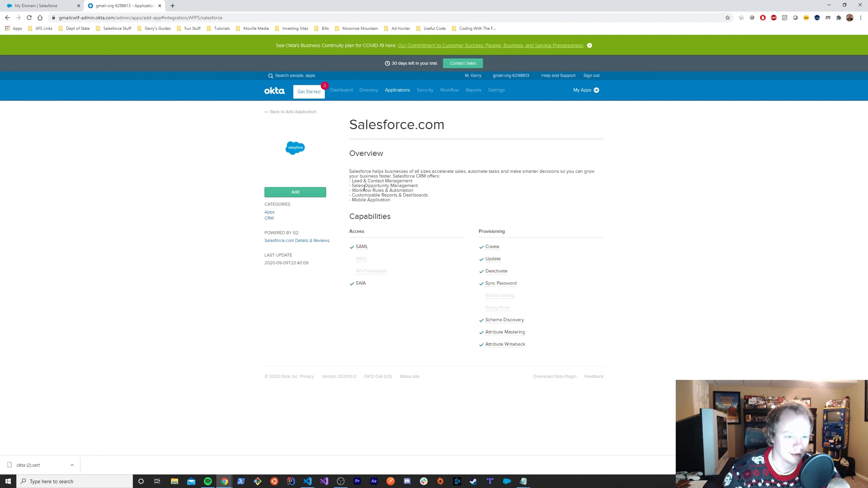
- Add the Salesforce.com integration and label it 'Salesforce Internal Users'
click(292, 195)
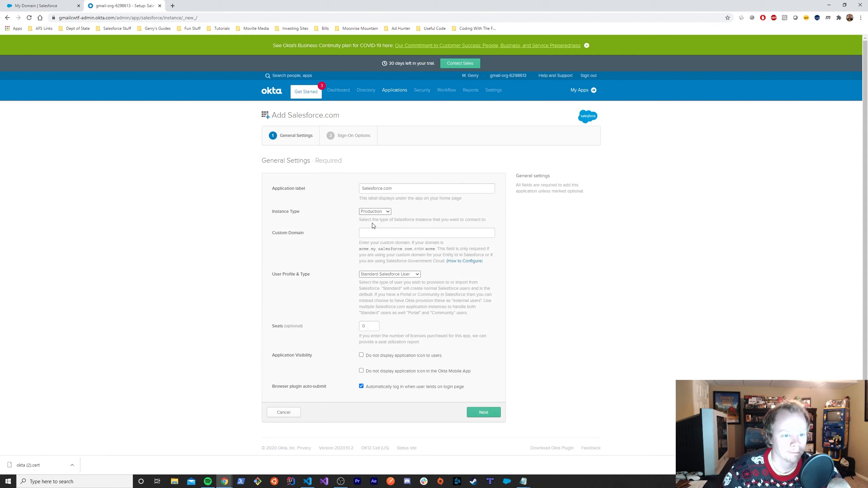
drag(383, 188, 396, 190)
double_click(397, 190)
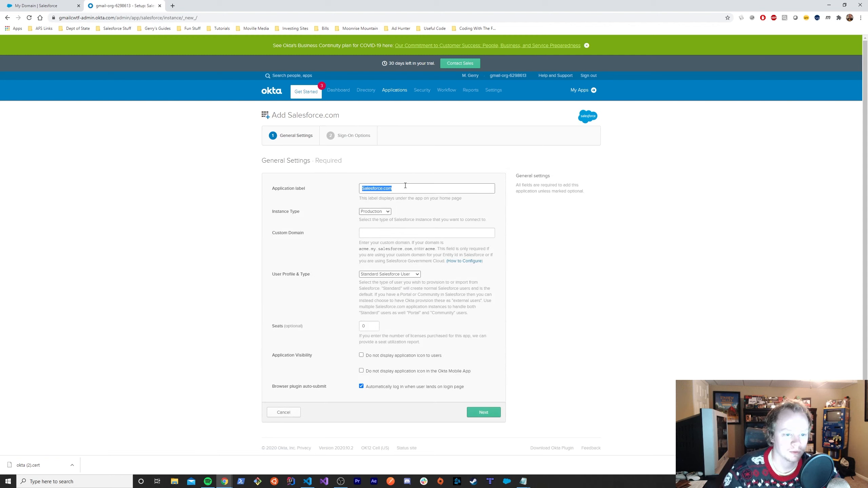
text(Sal)
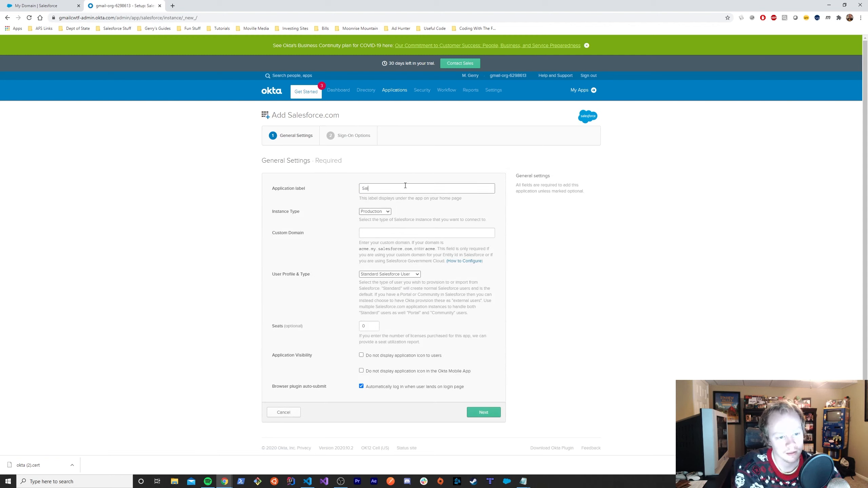
text(esforce Internal Users)
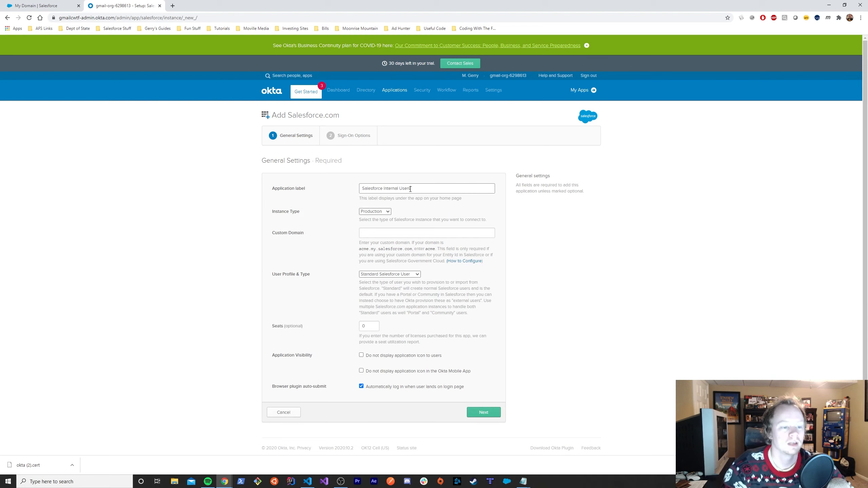
- Review the instance types, keep Production, and return to Salesforce's My Domain page
click(374, 212)
click(374, 212)
click(374, 212)
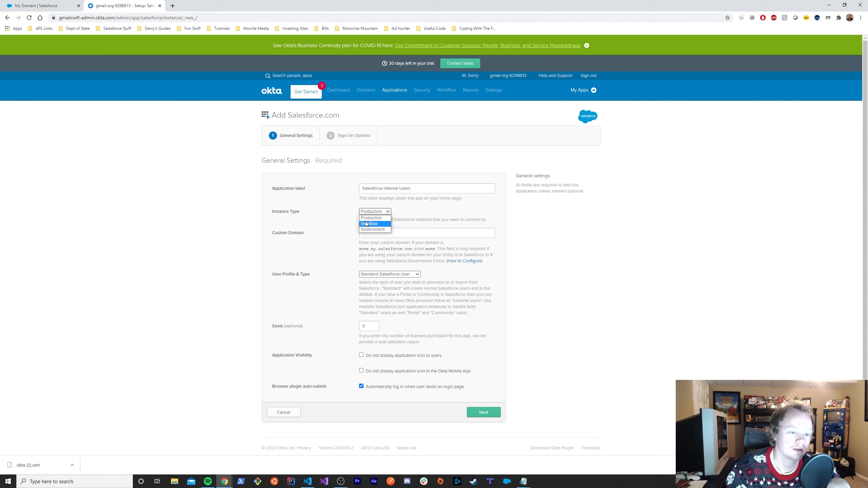
click(378, 212)
click(377, 212)
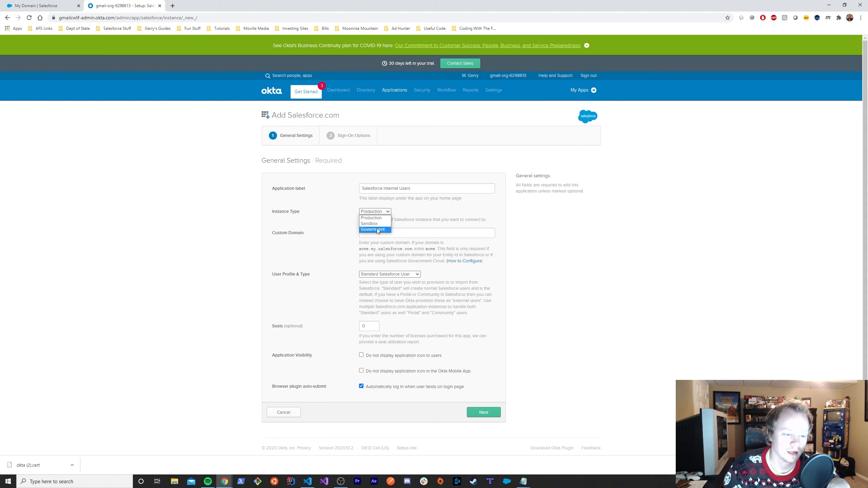
click(388, 229)
click(375, 211)
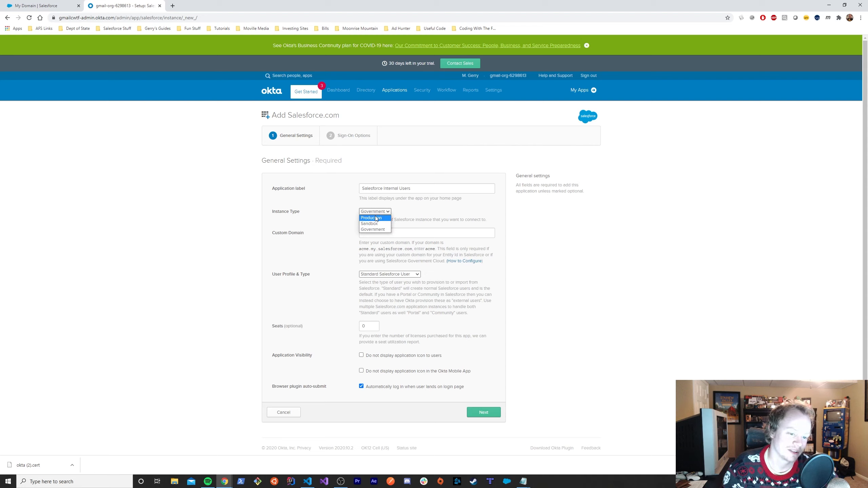
click(376, 219)
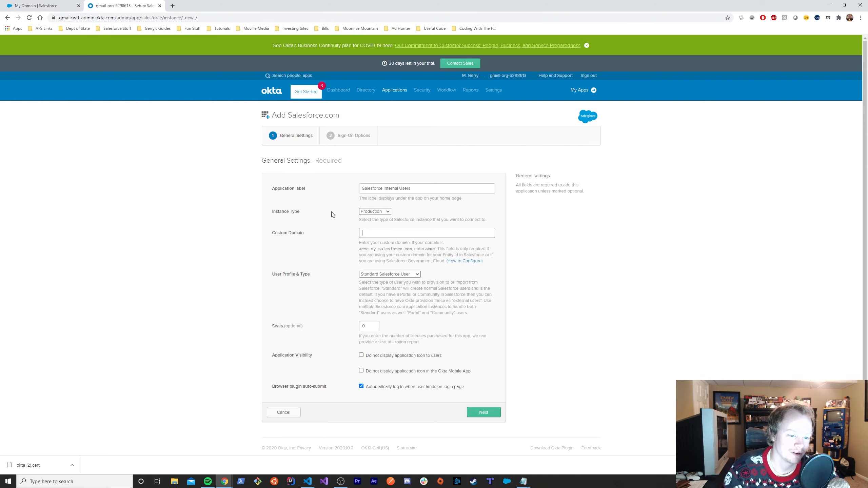
click(32, 5)
click(200, 218)
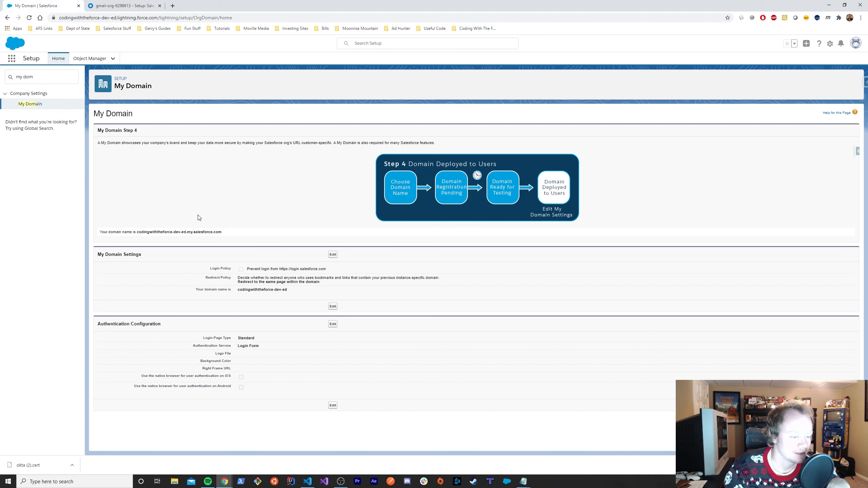
- Copy codingwiththeforce-dev-ed from My Domain and paste it into Okta's Custom Domain field
drag(137, 232, 186, 234)
key(ctrl+c)
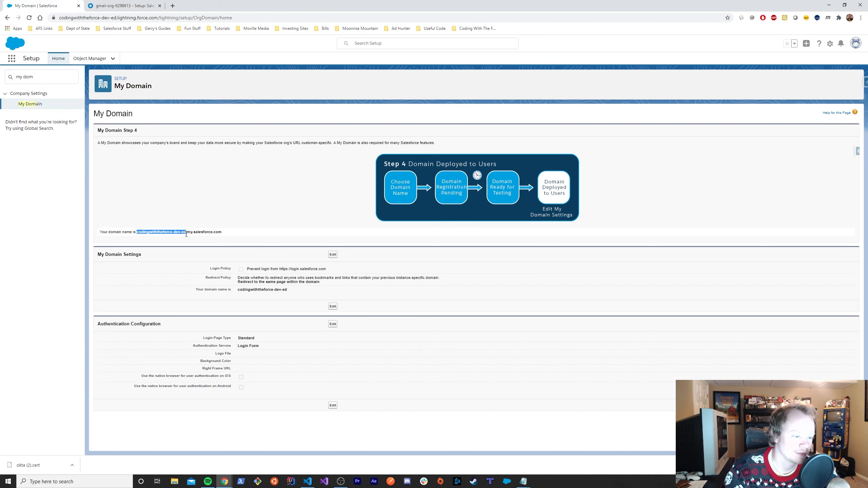
click(123, 6)
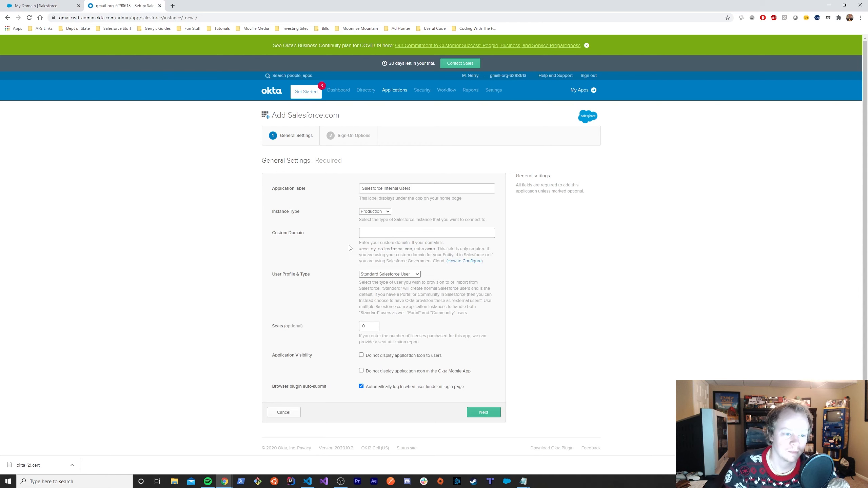
click(36, 6)
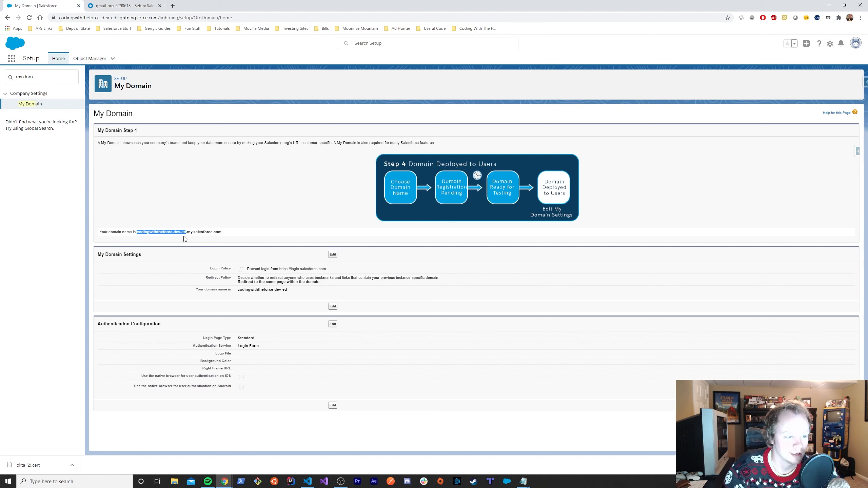
click(109, 6)
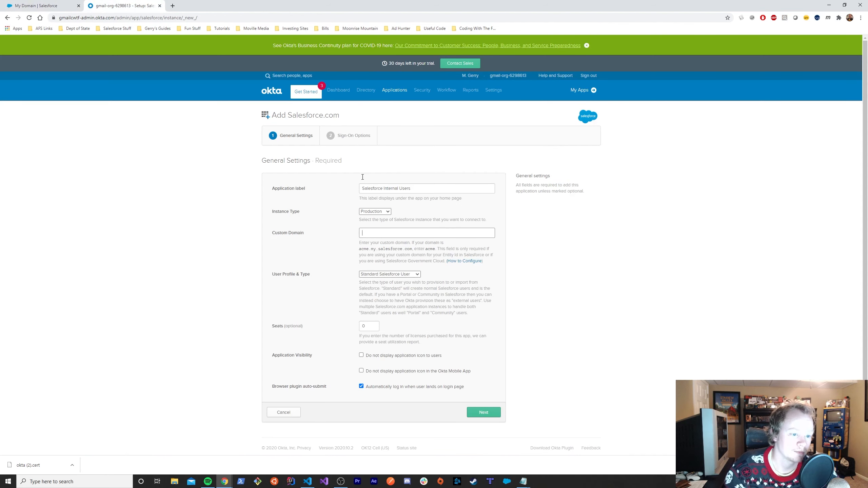
click(360, 233)
key(ctrl+v)
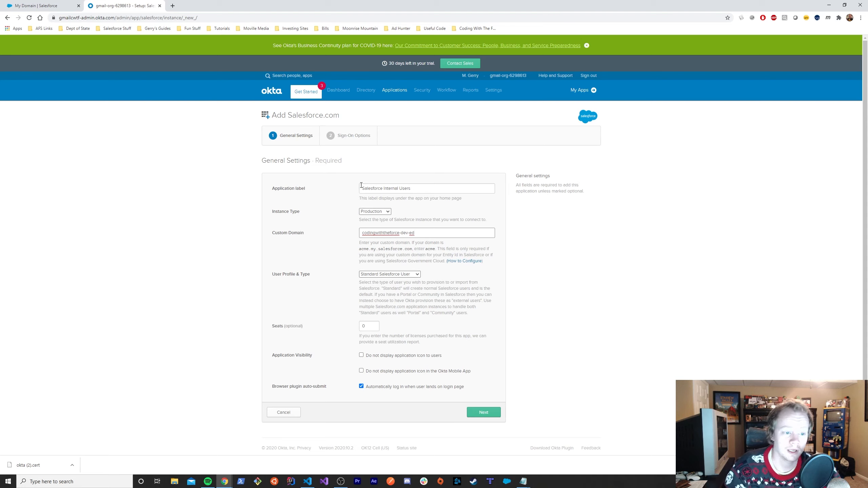
drag(361, 186, 468, 214)
click(447, 208)
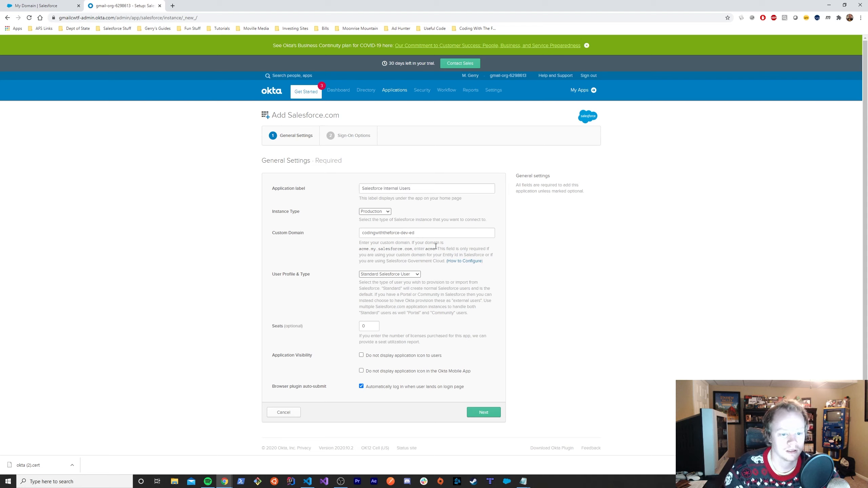
click(414, 275)
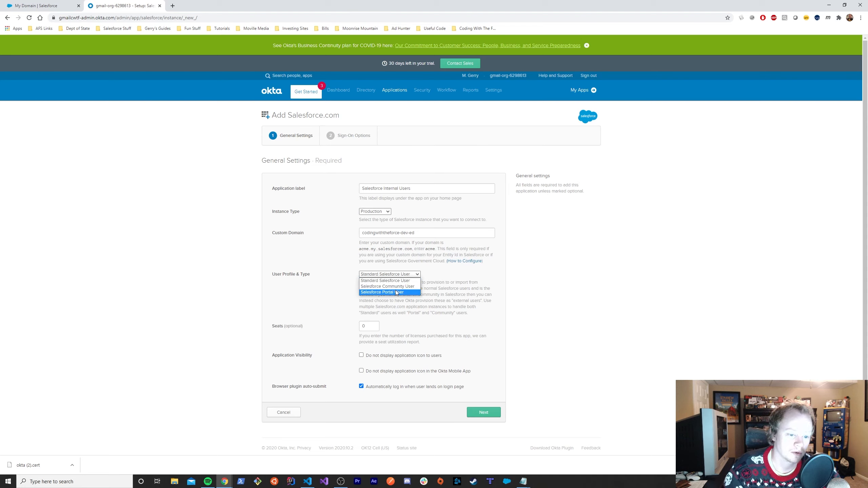
click(448, 280)
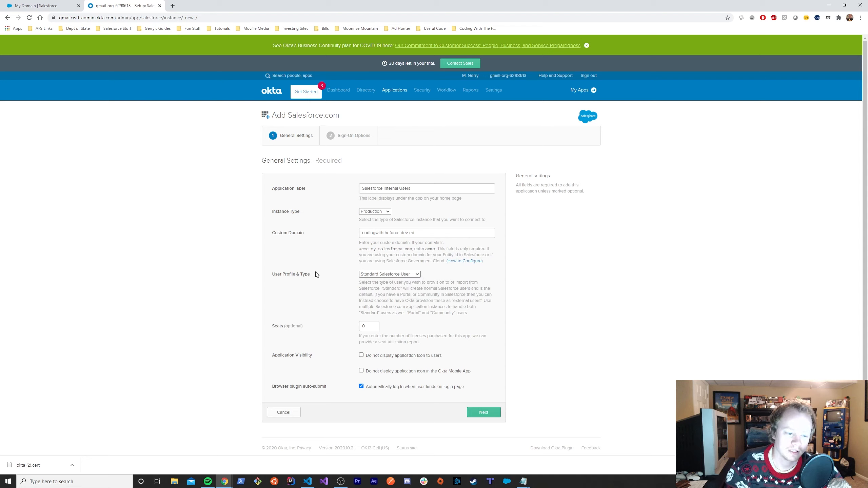
drag(273, 275, 313, 277)
click(322, 278)
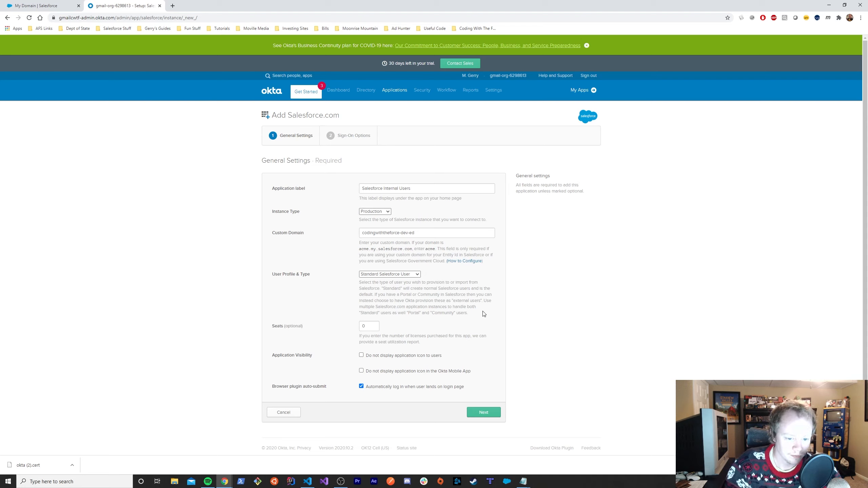
drag(482, 303, 478, 317)
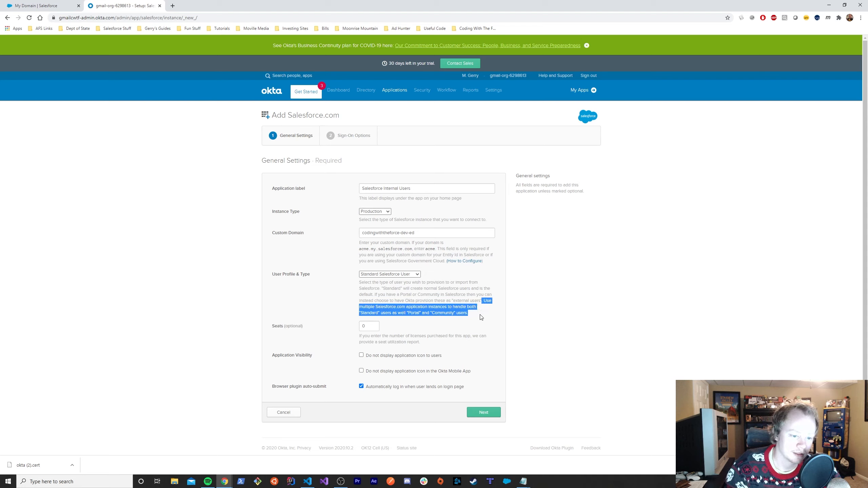
click(445, 307)
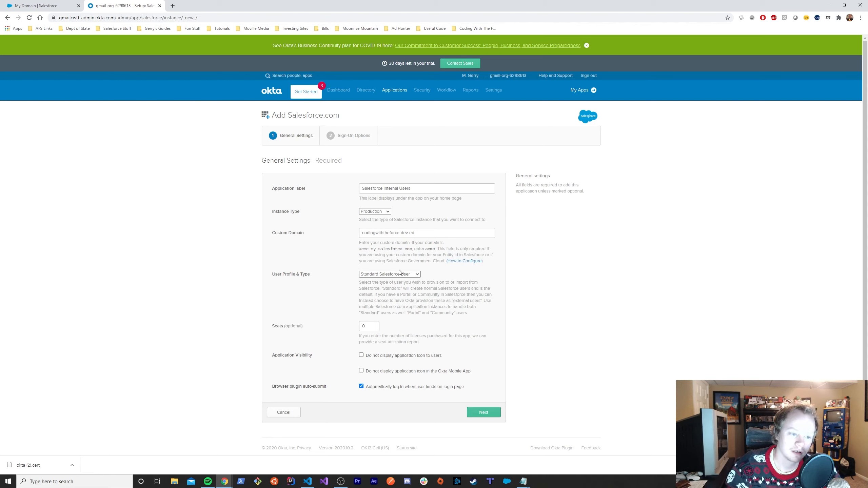
click(373, 273)
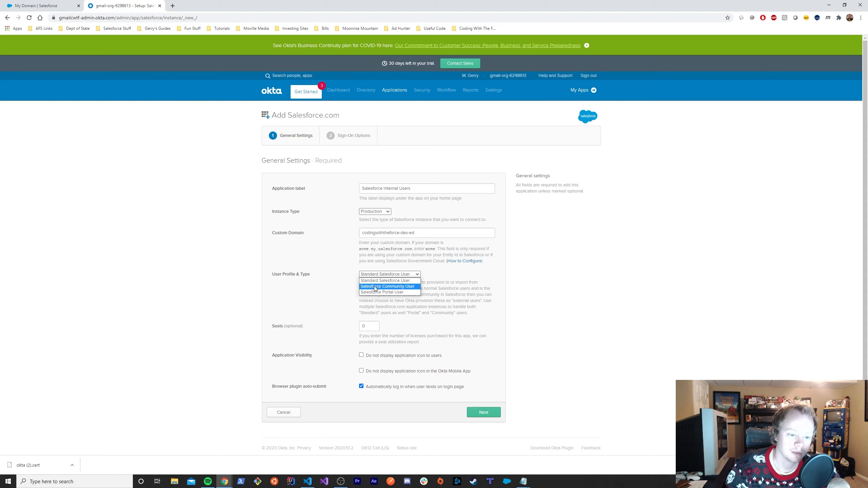
click(344, 304)
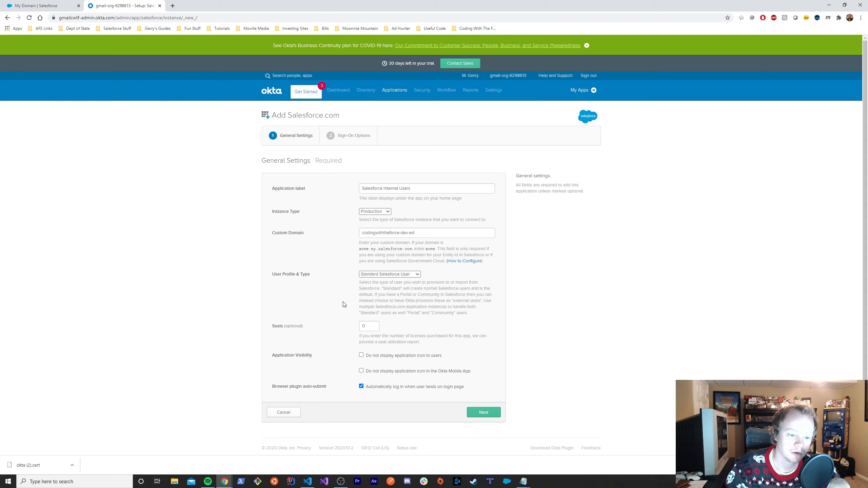
double_click(368, 329)
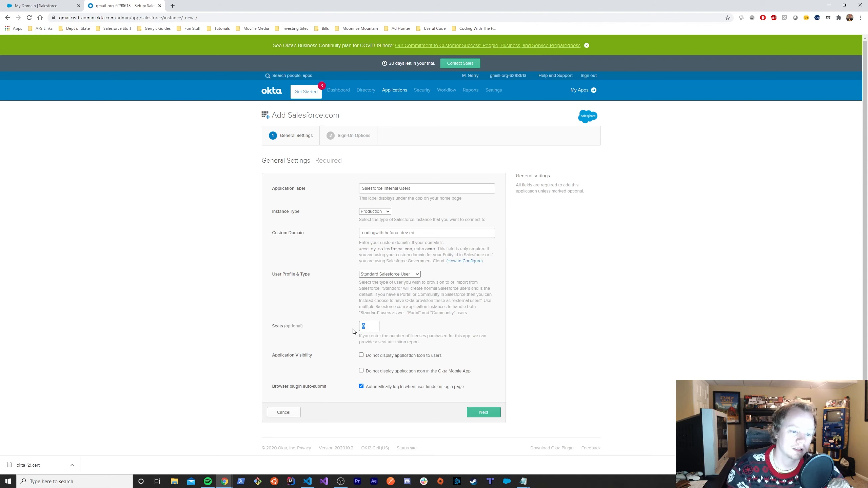
click(418, 320)
drag(371, 327, 361, 326)
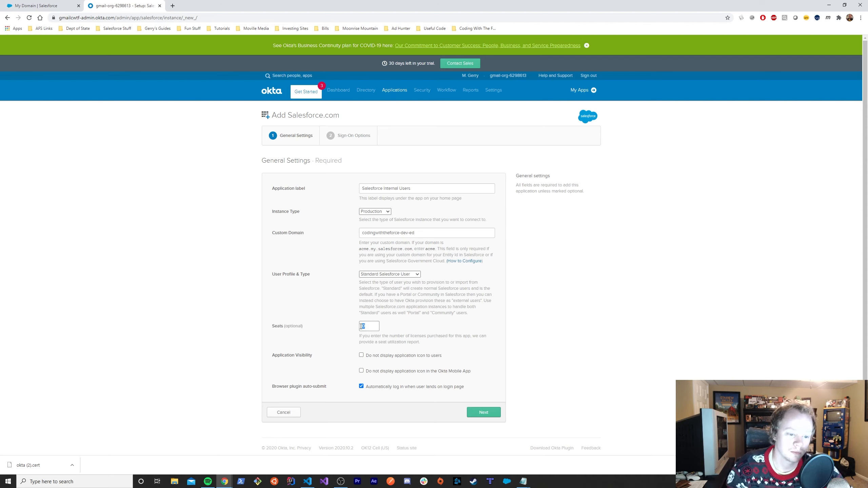
click(370, 327)
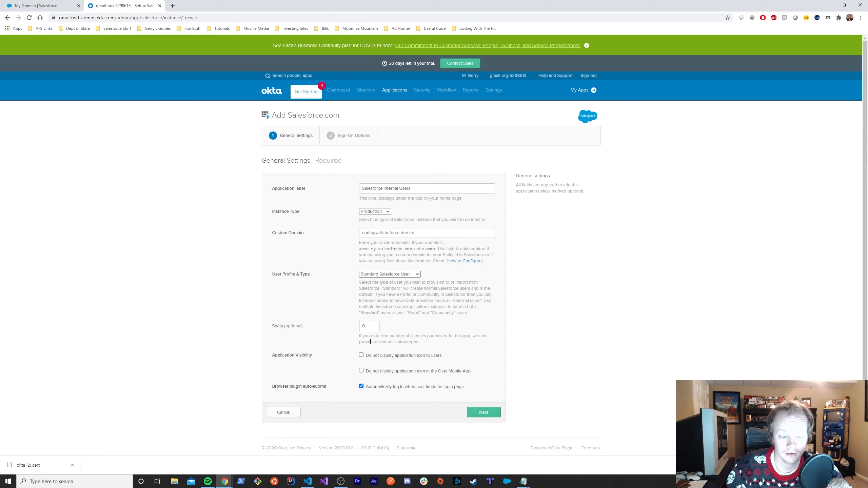
double_click(362, 327)
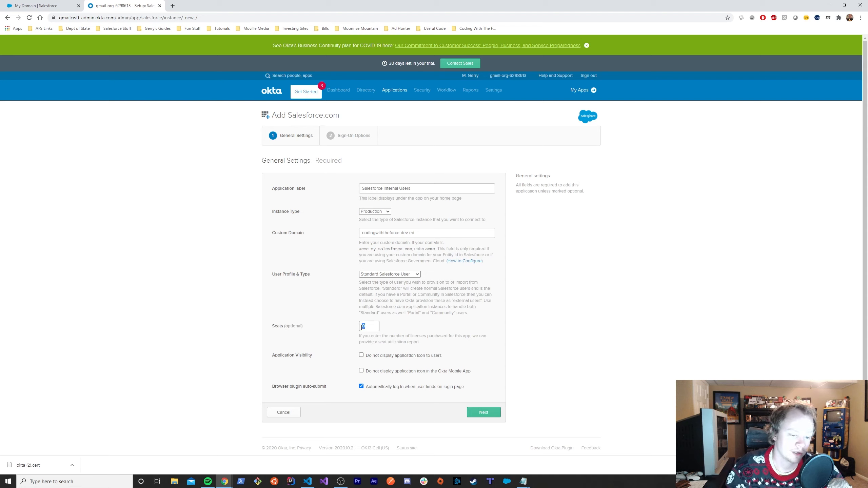
click(394, 326)
drag(375, 326, 363, 326)
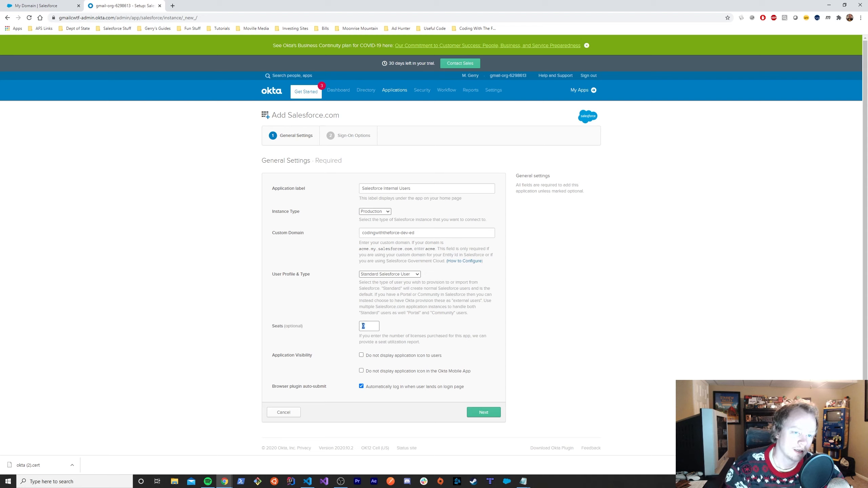
click(399, 330)
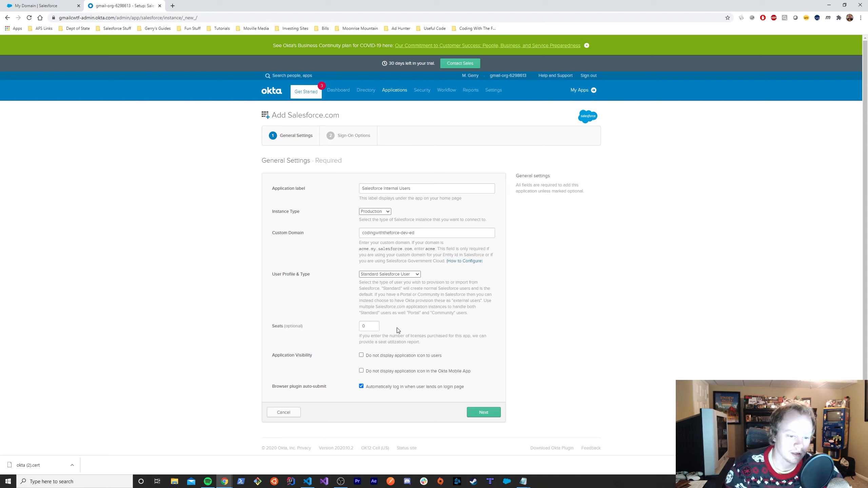
drag(372, 328, 362, 327)
click(407, 332)
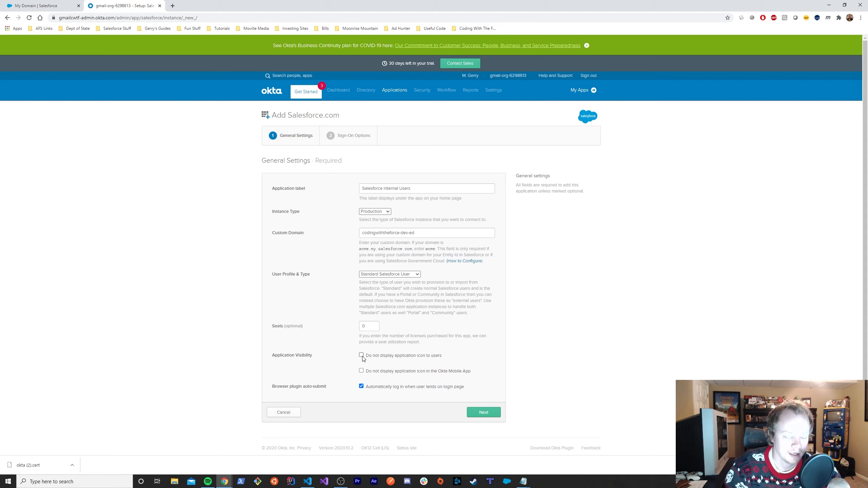
drag(362, 356, 475, 375)
click(475, 374)
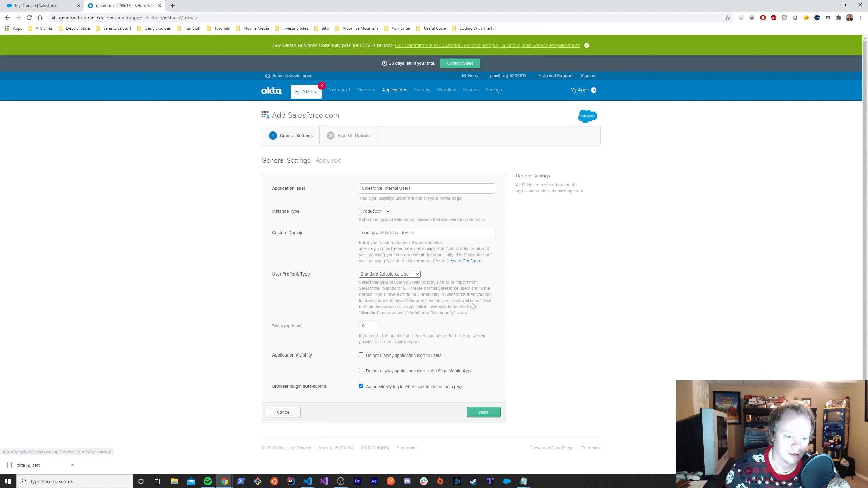
drag(367, 358, 478, 376)
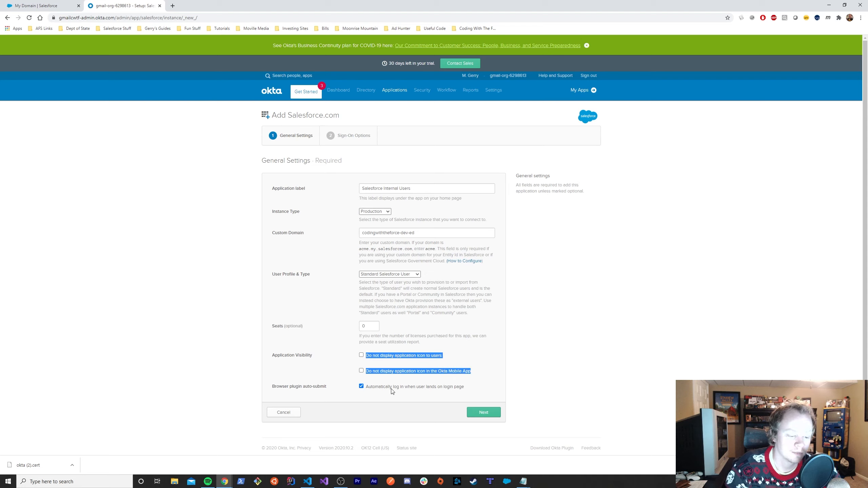
drag(366, 387, 471, 389)
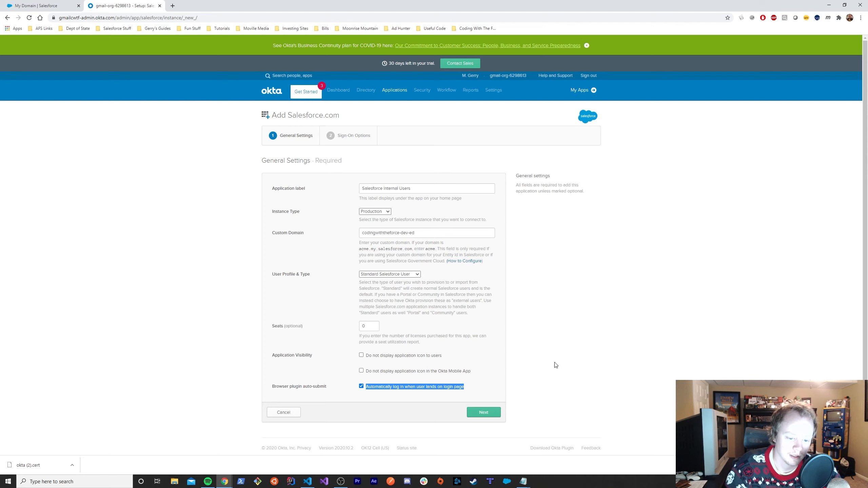
click(388, 403)
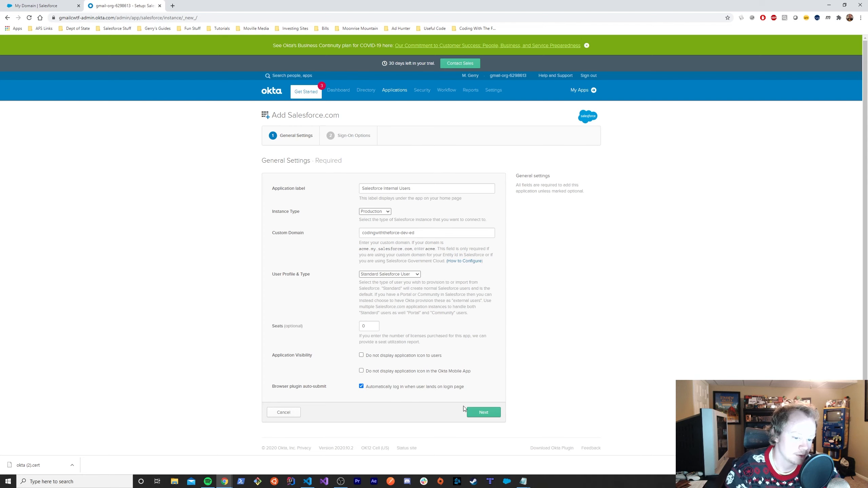
- Advance the Add Salesforce.com wizard to Sign-On Options and pick SAML 2.0
click(488, 417)
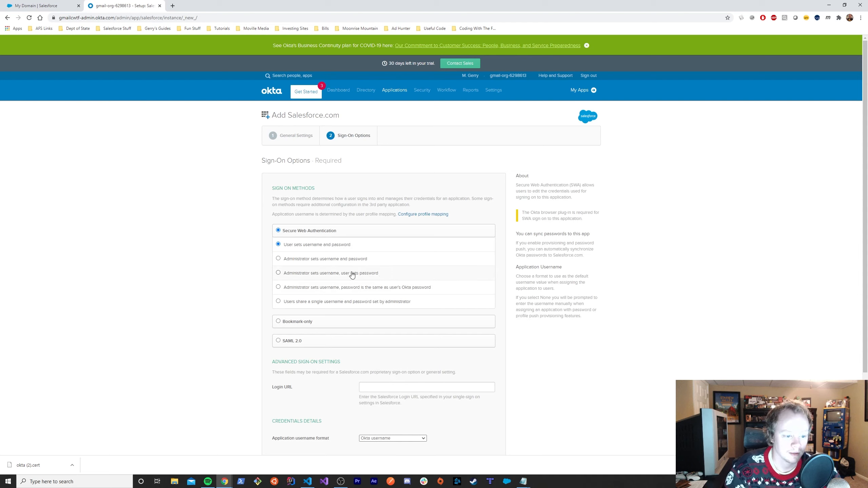
click(277, 341)
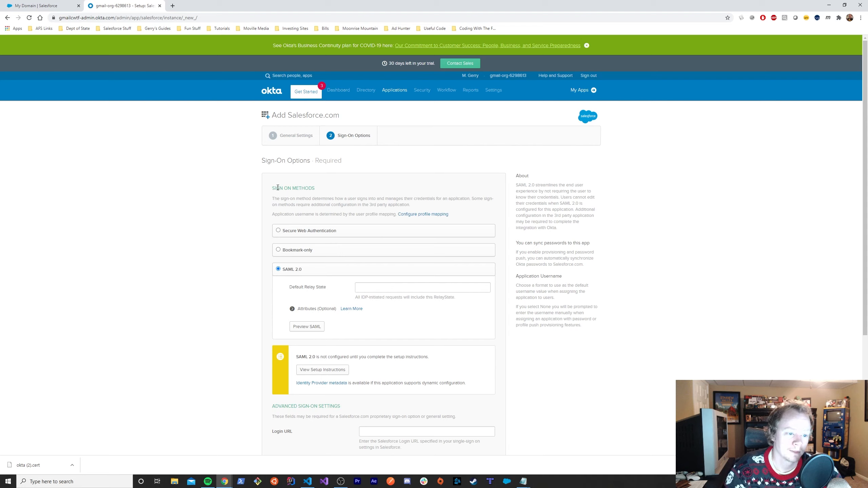
drag(272, 189, 319, 190)
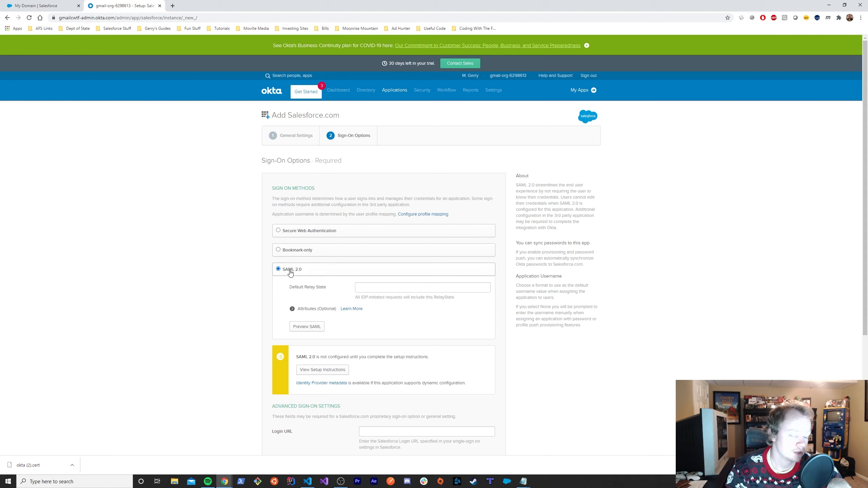
- Open the SAML 2.0 setup instructions and scroll to the Configuring SAML section
click(313, 372)
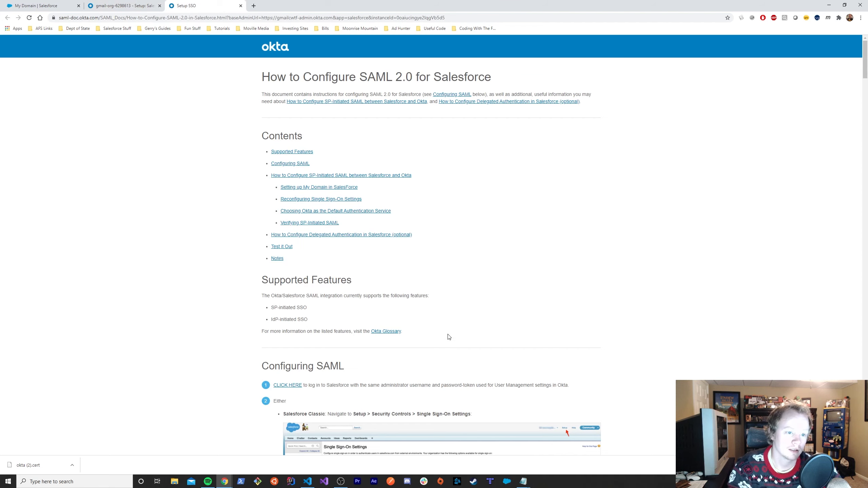
scroll(461, 278, down, 1)
scroll(460, 277, down, 5)
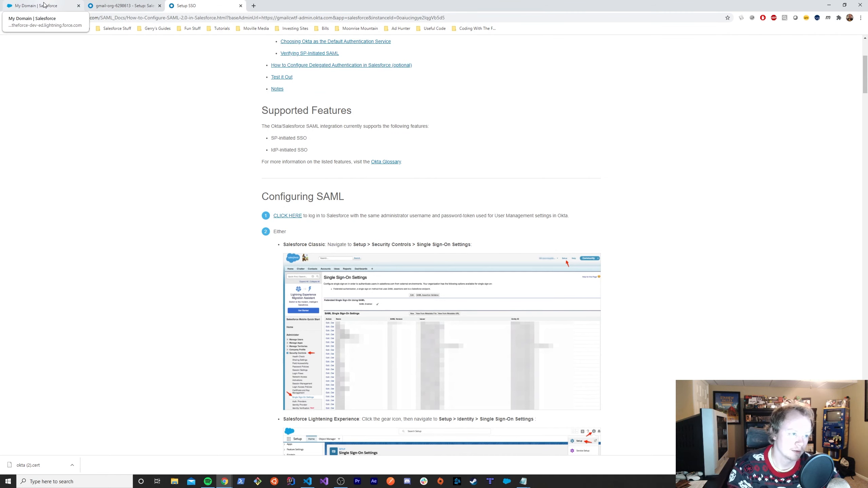
- Search 'single' in Salesforce Quick Find, open Single Sign-On Settings and begin editing
click(62, 5)
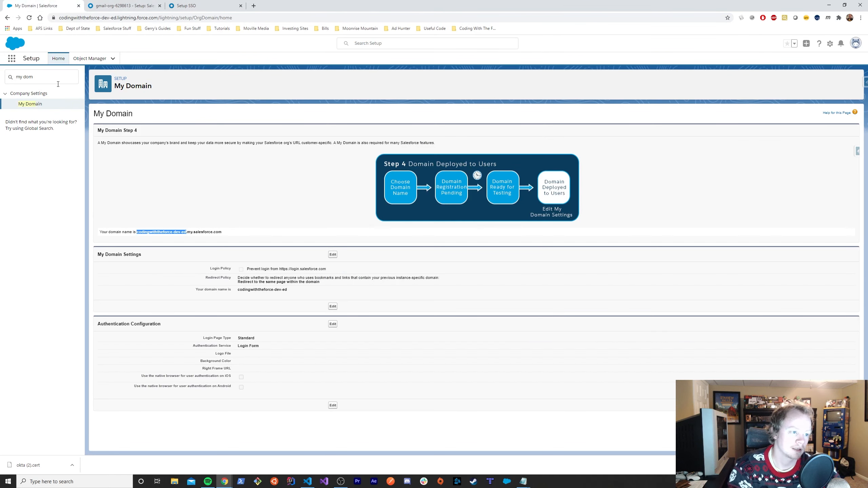
triple_click(33, 80)
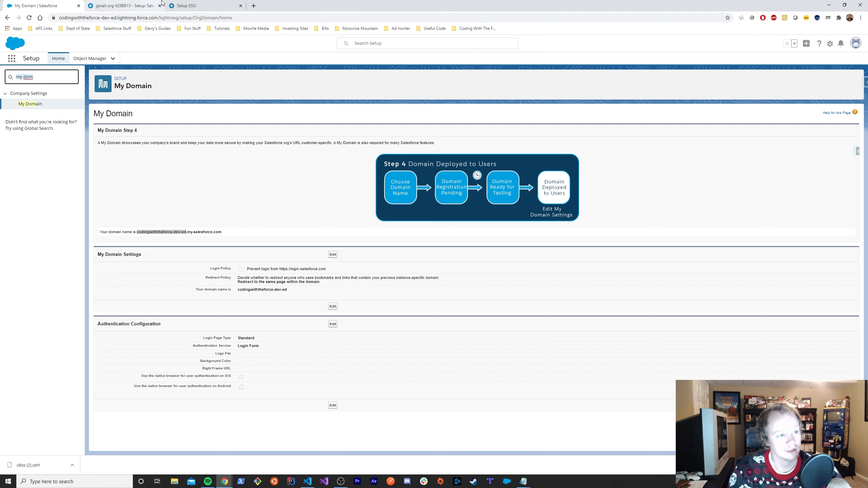
click(188, 5)
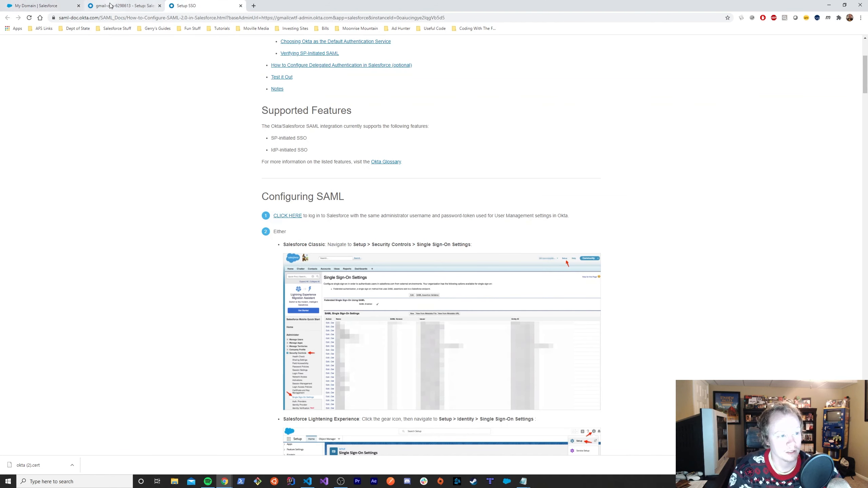
click(123, 6)
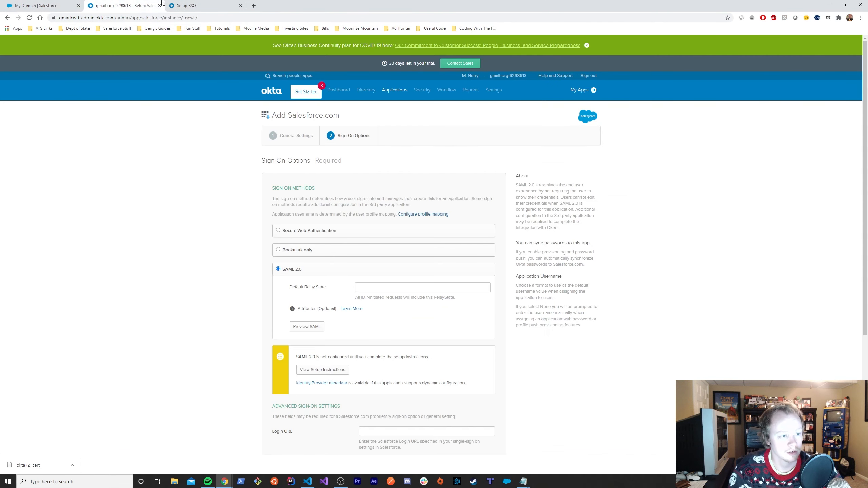
click(38, 6)
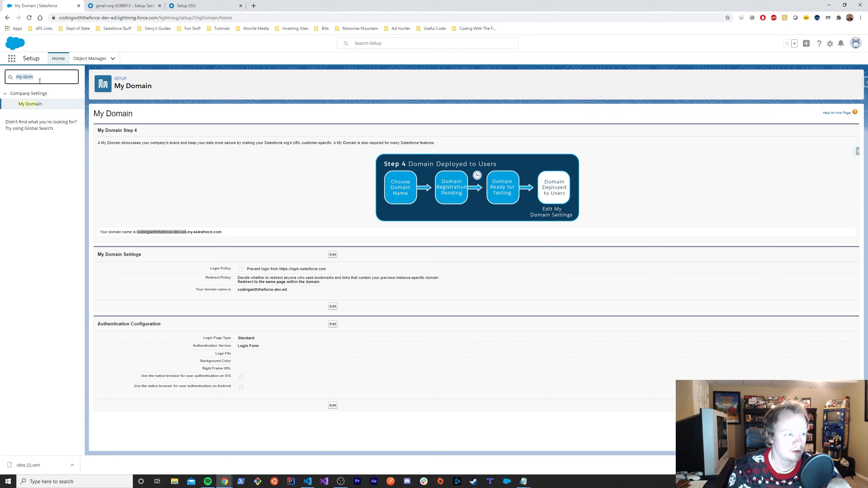
text(si)
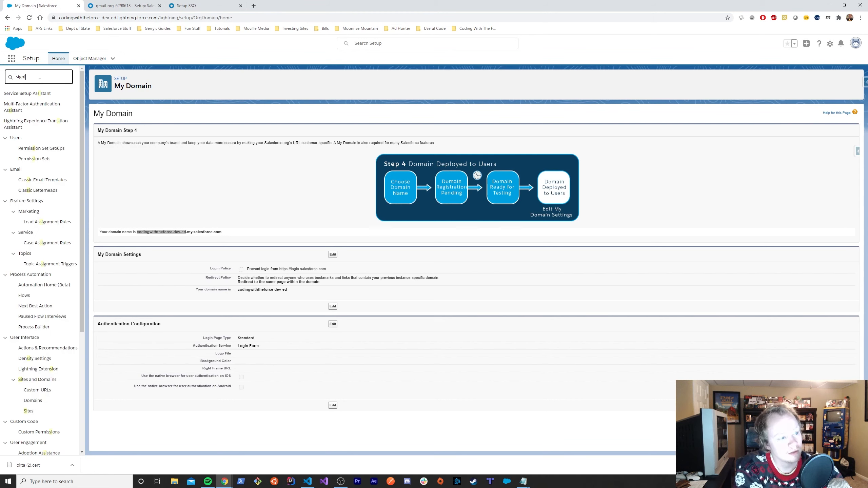
text(ngl)
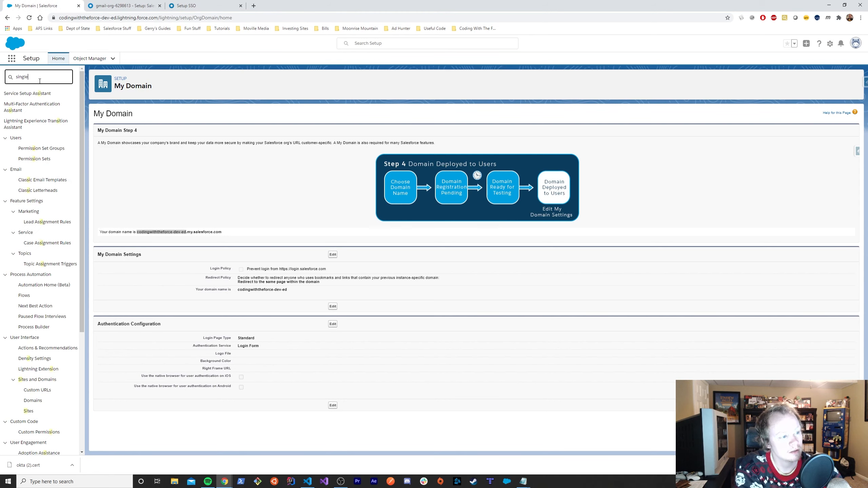
text(e)
click(42, 104)
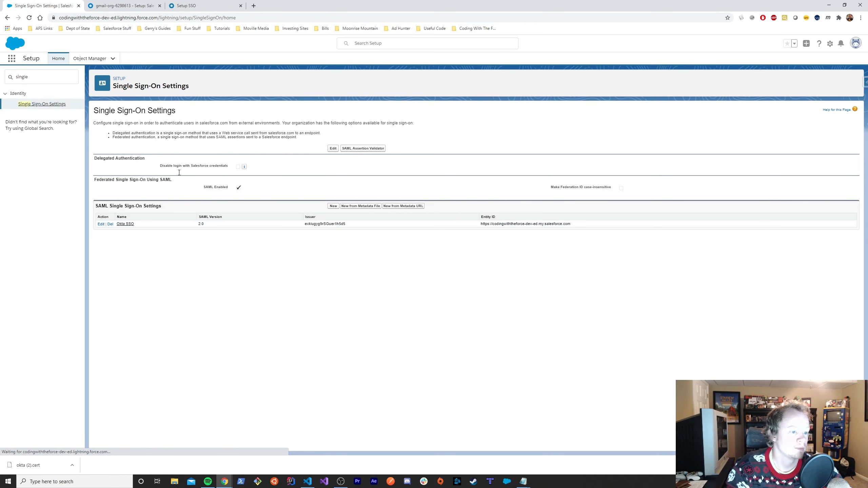
click(332, 149)
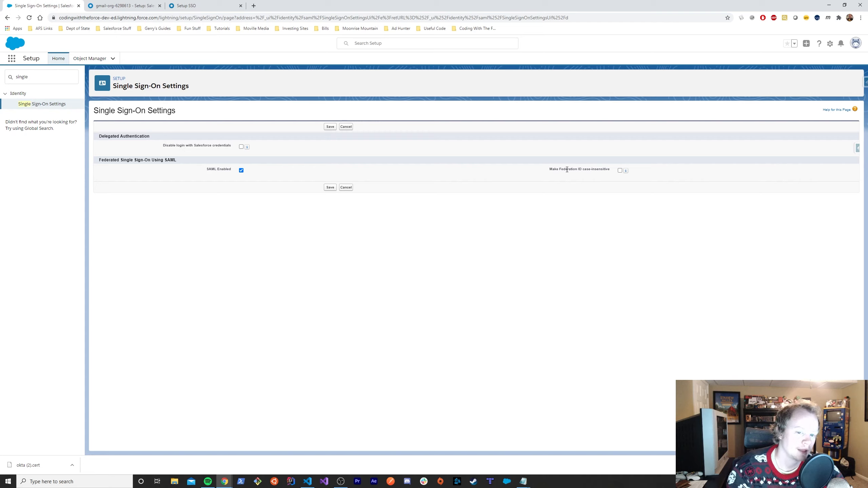
drag(551, 170, 613, 170)
click(613, 182)
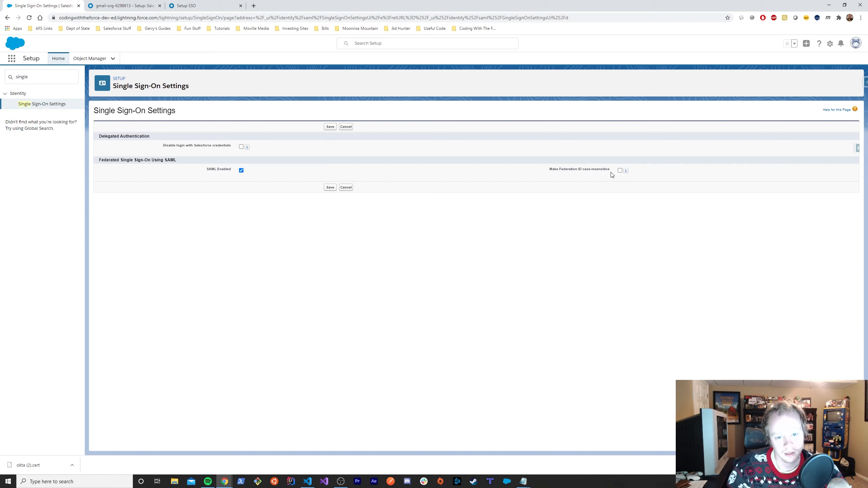
drag(549, 169, 612, 170)
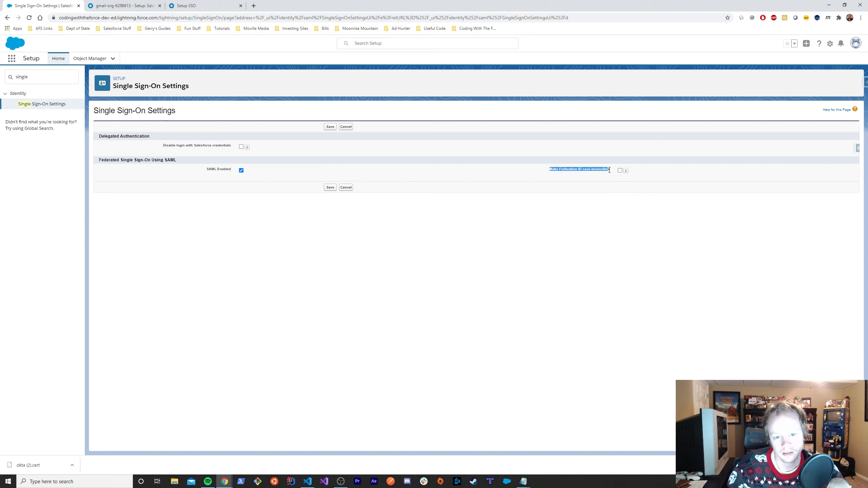
click(611, 180)
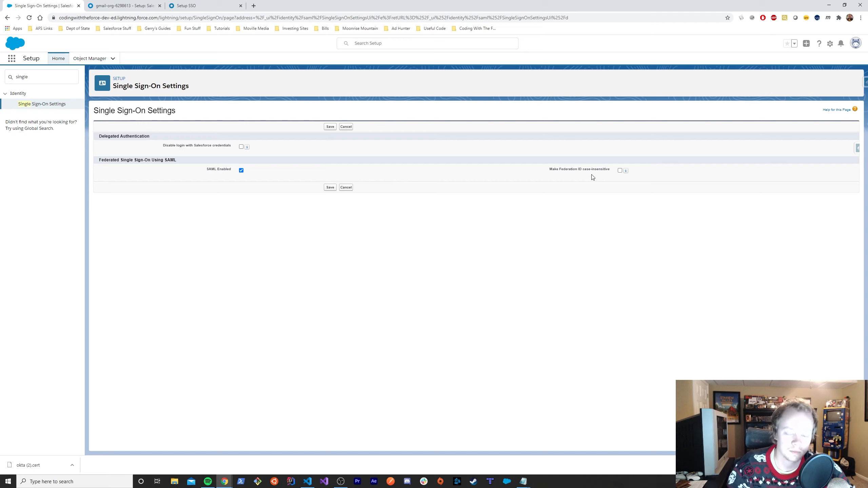
drag(582, 170, 610, 170)
click(594, 182)
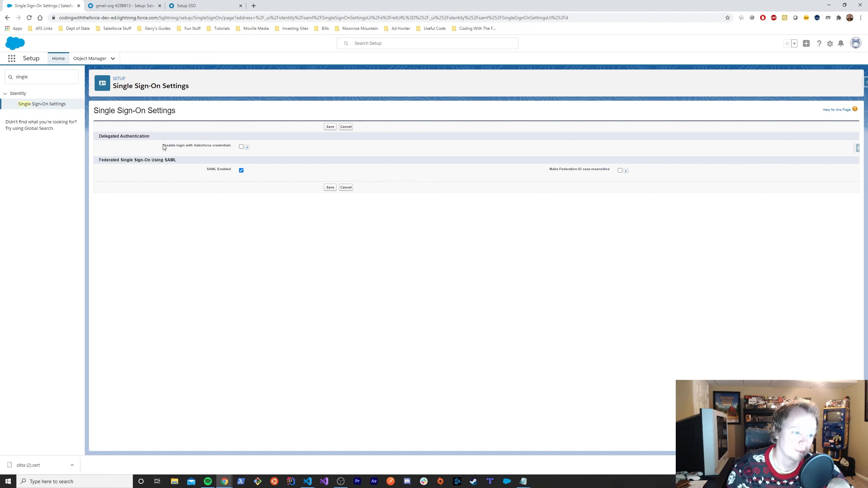
drag(163, 147, 237, 152)
click(279, 157)
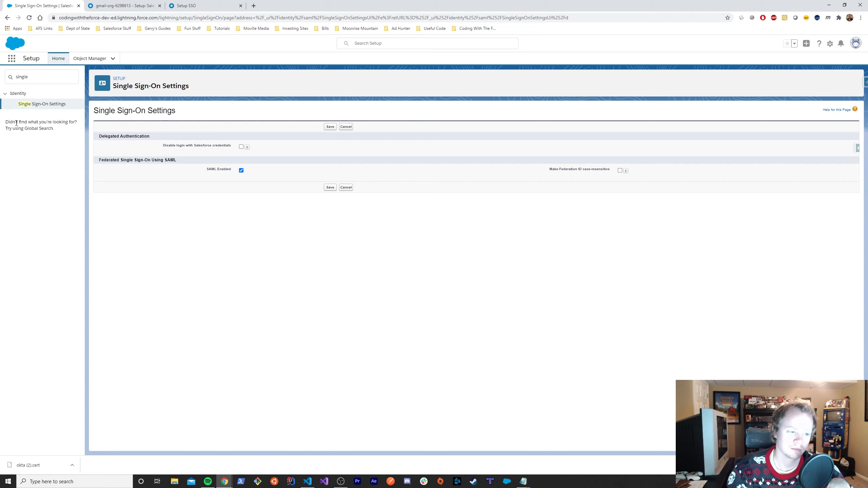
- Review the 'Disable login with Salesforce credentials' option, then save the SAML-enabled Single Sign-On Settings
drag(174, 146, 232, 151)
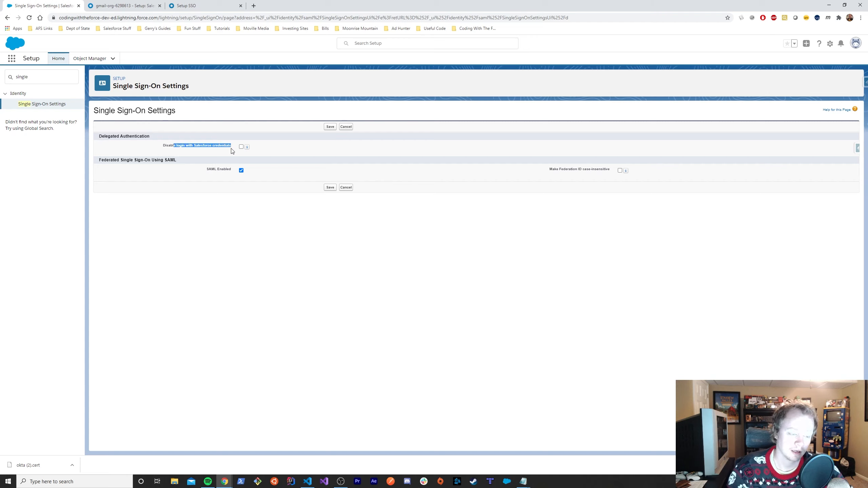
click(270, 155)
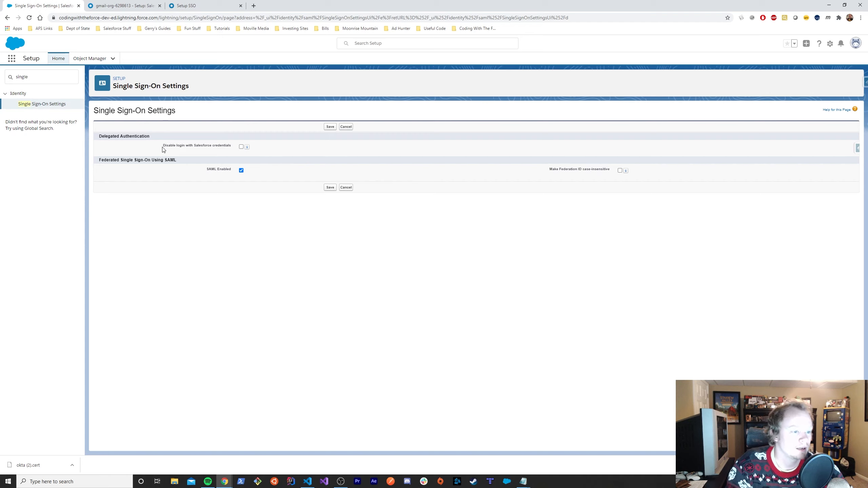
drag(164, 146, 232, 146)
click(236, 149)
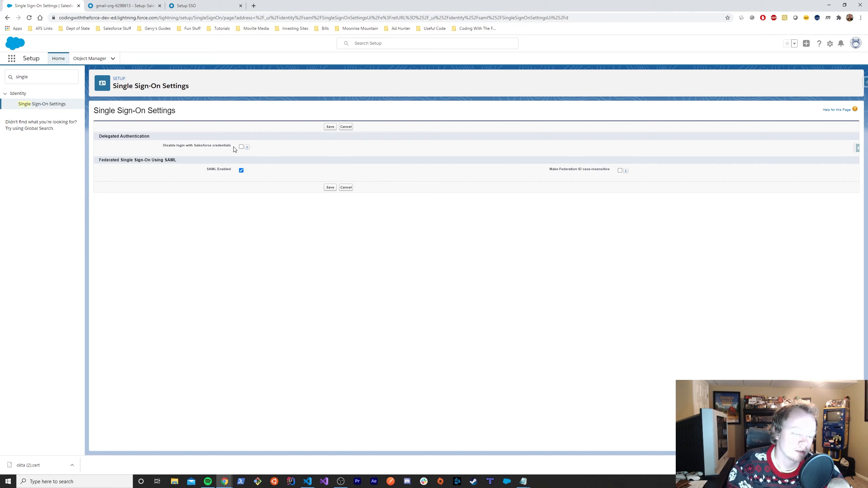
click(328, 128)
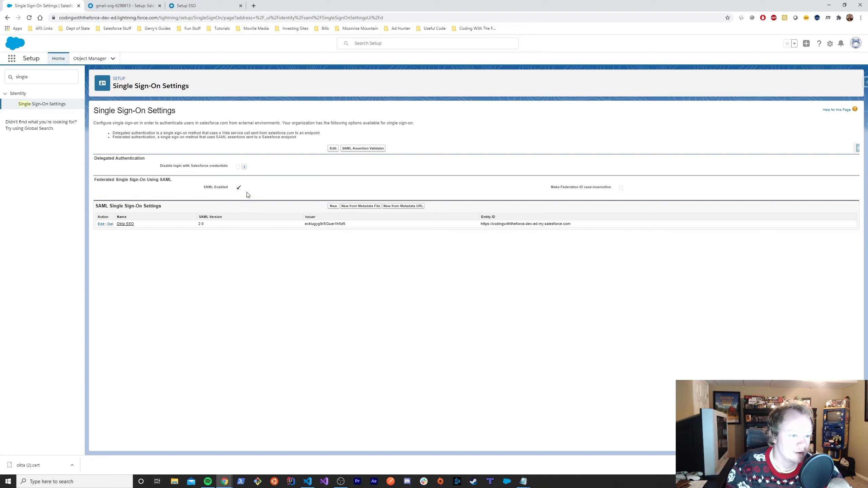
- Confirm SAML Enabled is on and start a new SAML Single Sign-On configuration
drag(204, 189, 240, 190)
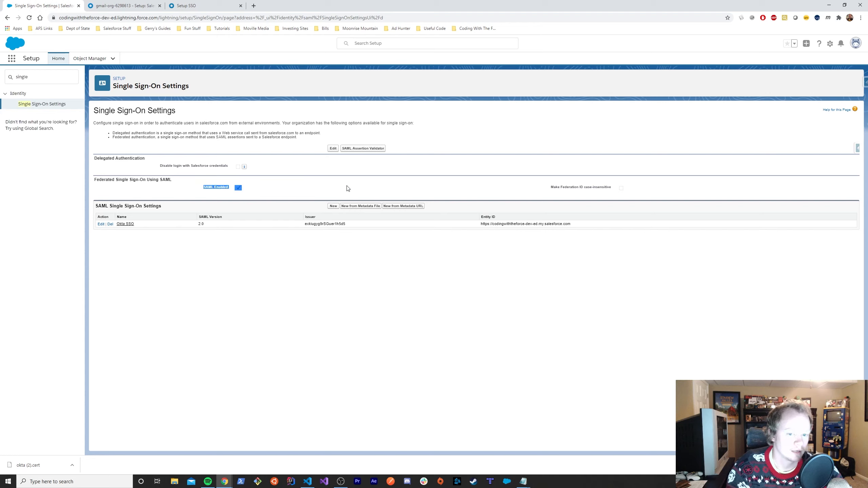
click(342, 326)
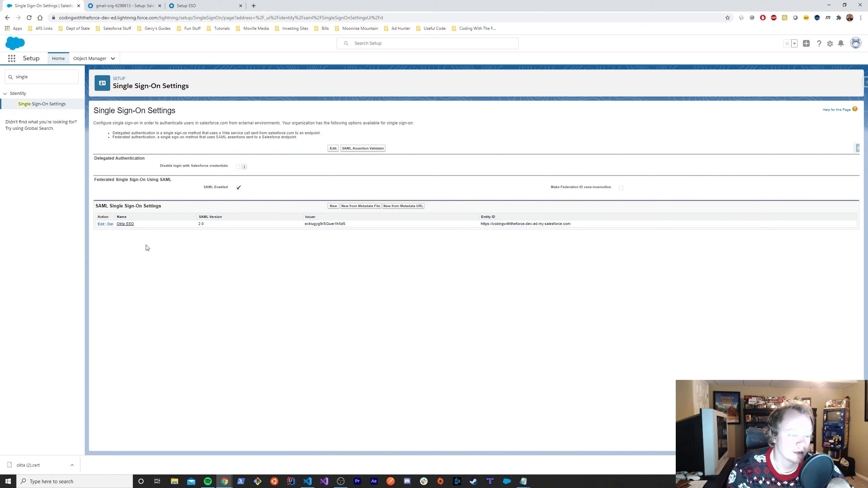
click(333, 206)
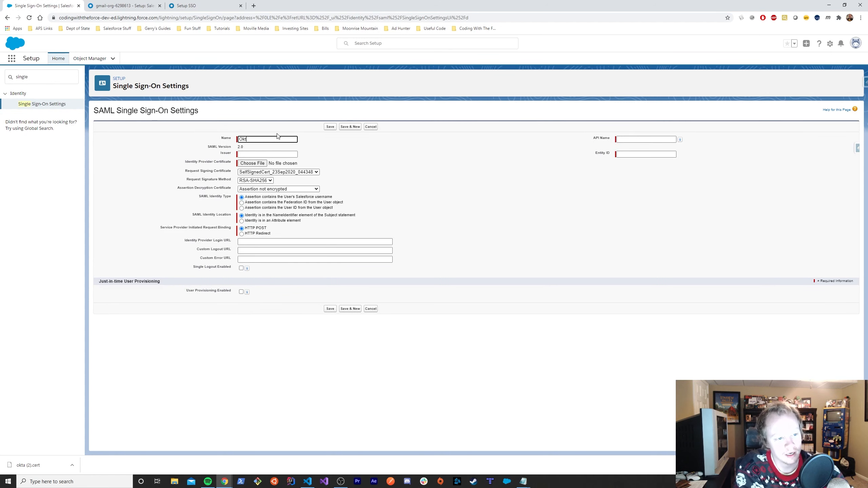
- Name the SAML configuration 'Okta SSO 2' and find the field values in Okta's setup instructions
text(Okta SSO 2)
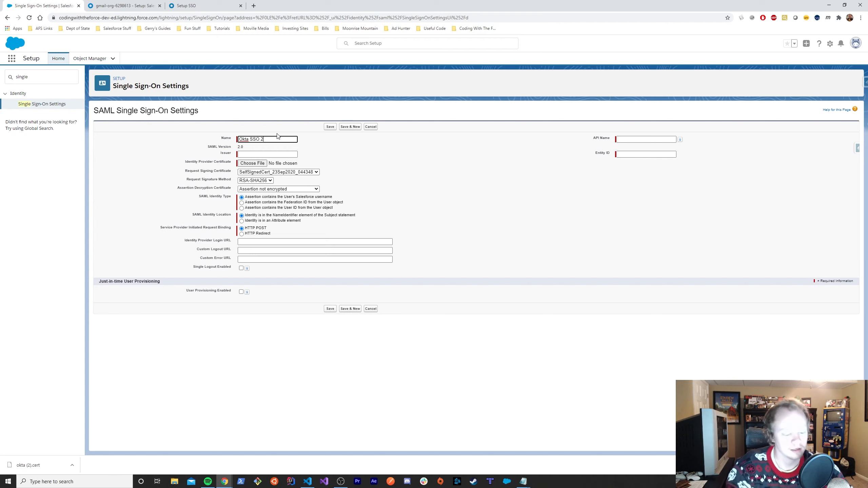
key(Tab)
click(241, 156)
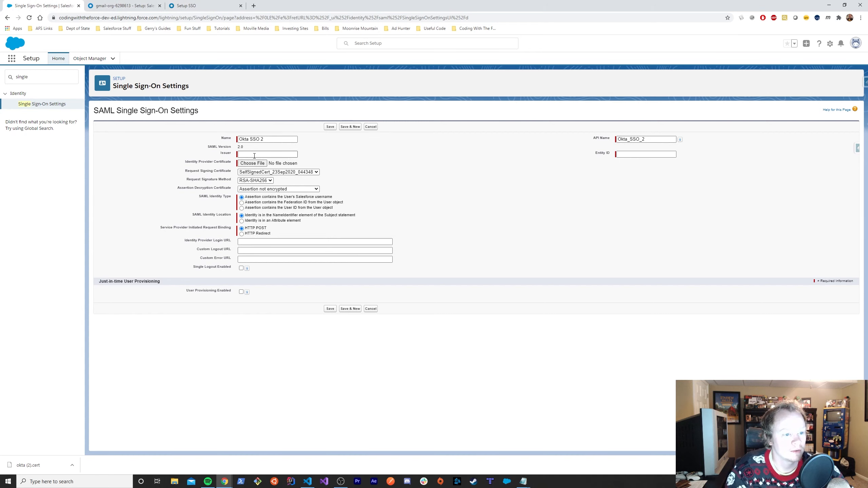
click(191, 6)
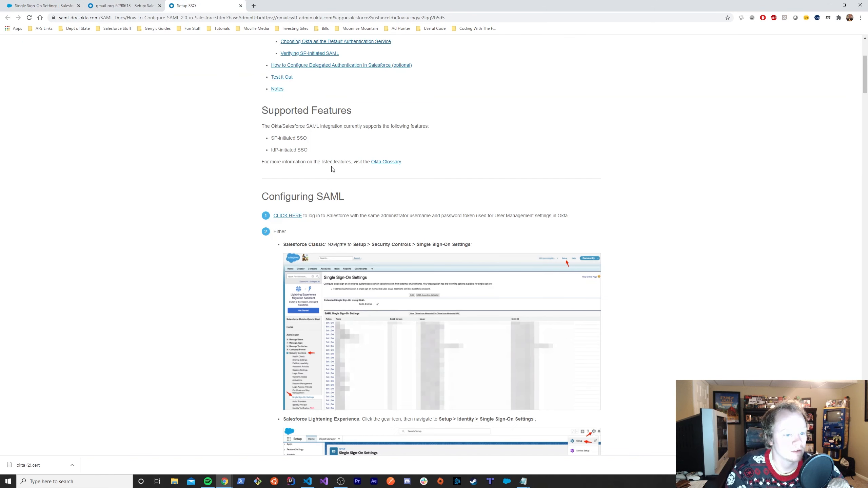
click(120, 5)
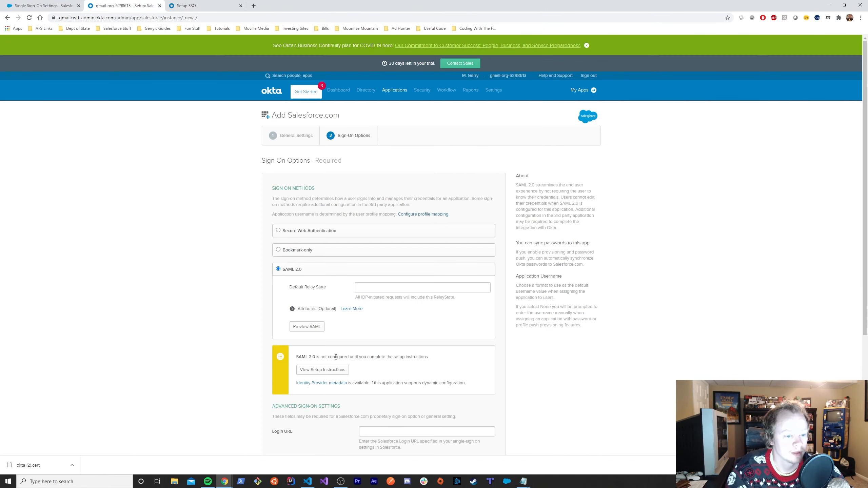
click(191, 6)
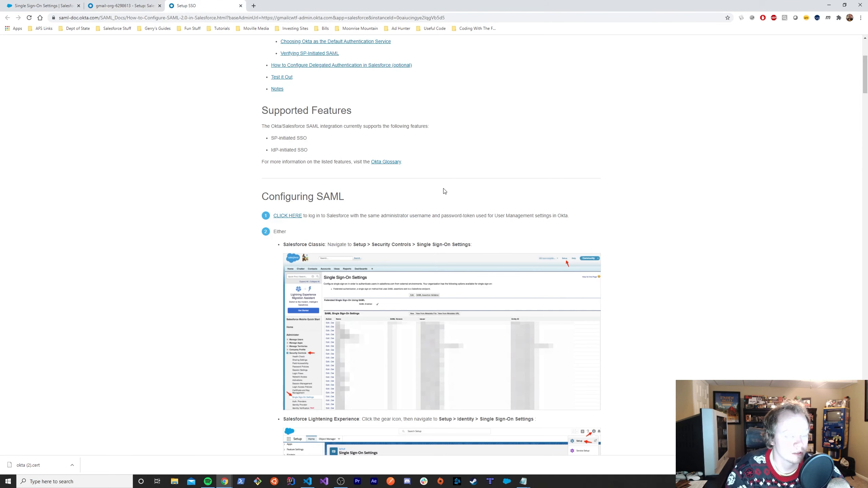
scroll(442, 191, down, 8)
scroll(430, 272, down, 10)
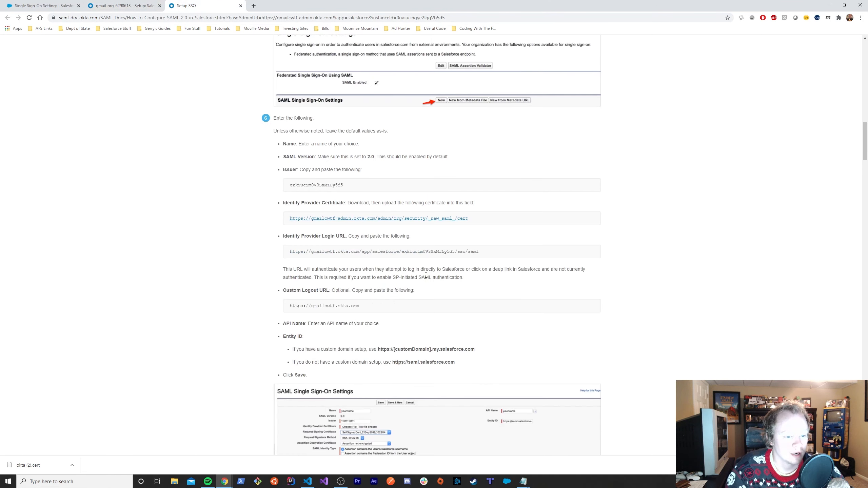
- Copy Okta's Issuer value into the Salesforce Issuer field
double_click(317, 185)
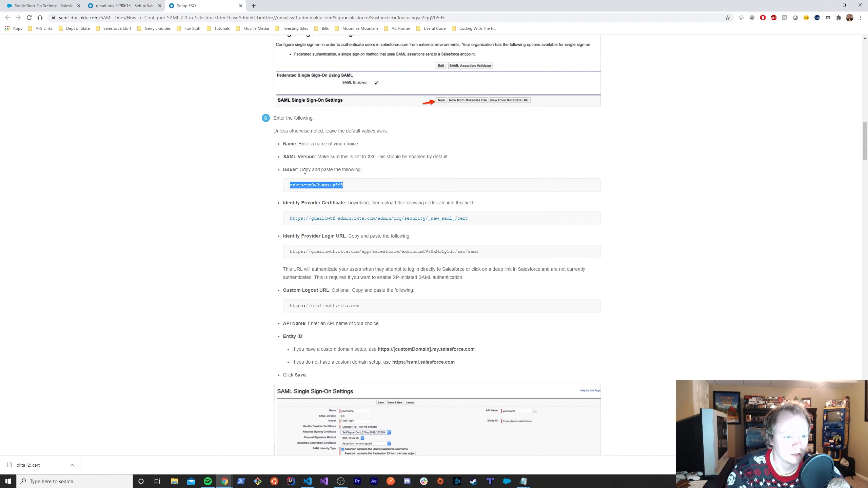
drag(260, 118, 553, 344)
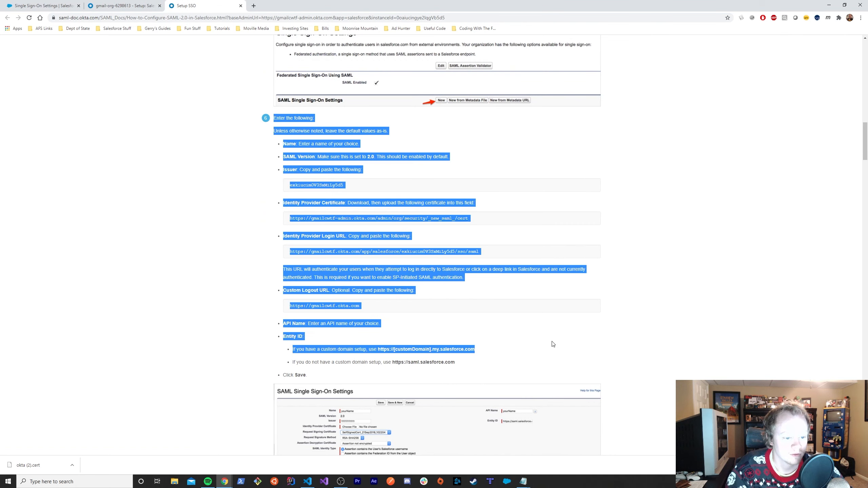
click(469, 329)
double_click(331, 185)
key(ctrl+c)
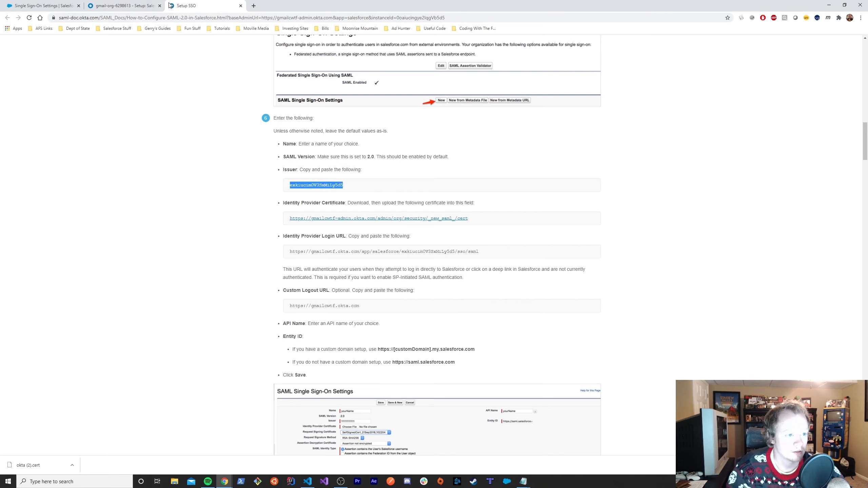
drag(170, 5, 106, 5)
click(41, 5)
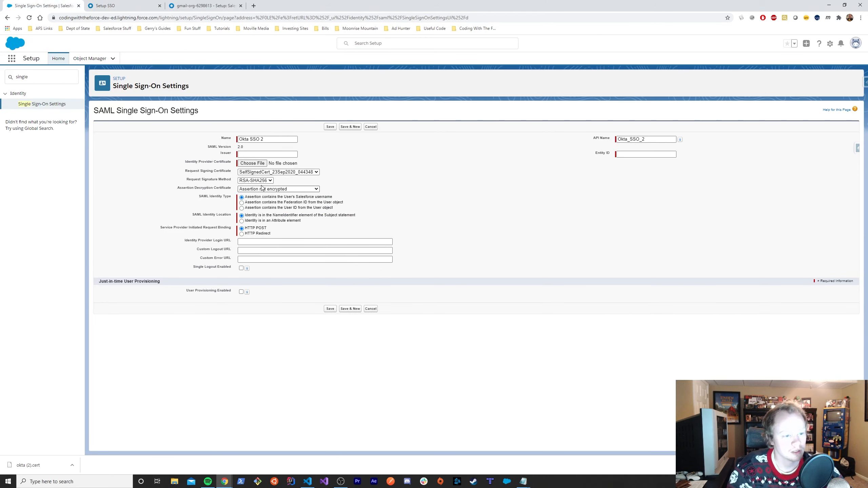
click(251, 156)
key(ctrl+v)
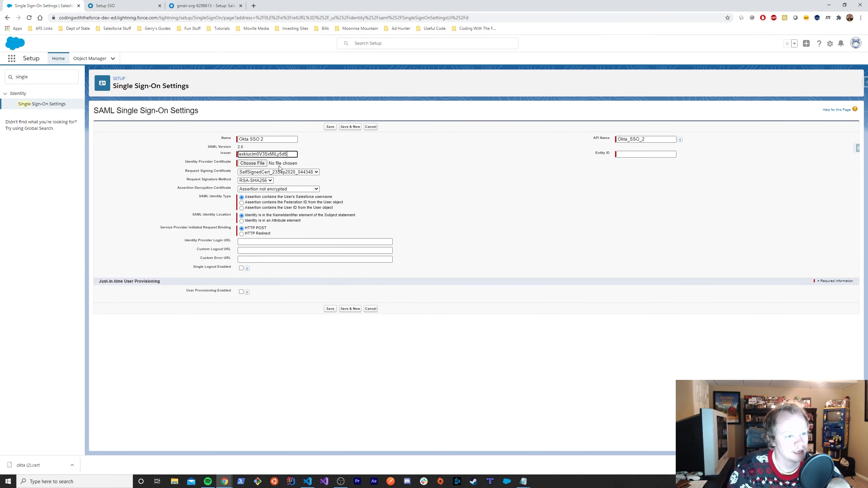
- Download Okta's Identity Provider certificate and upload okta (3).cert to the SAML form
click(106, 6)
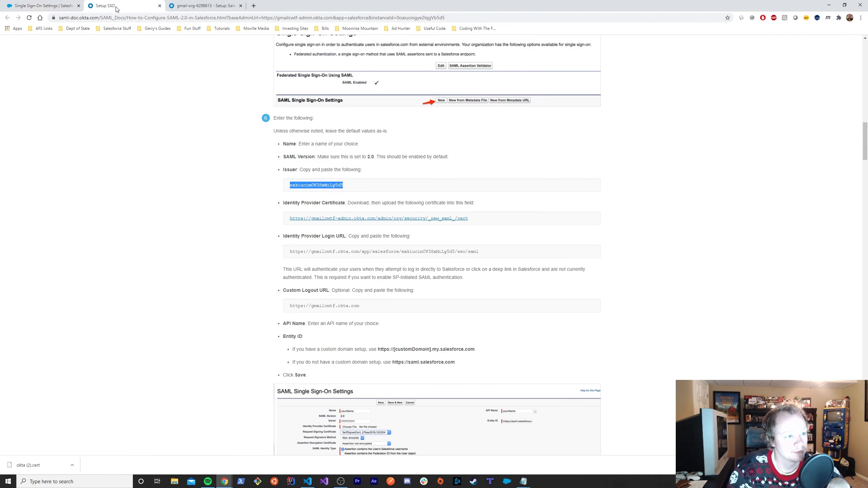
click(320, 218)
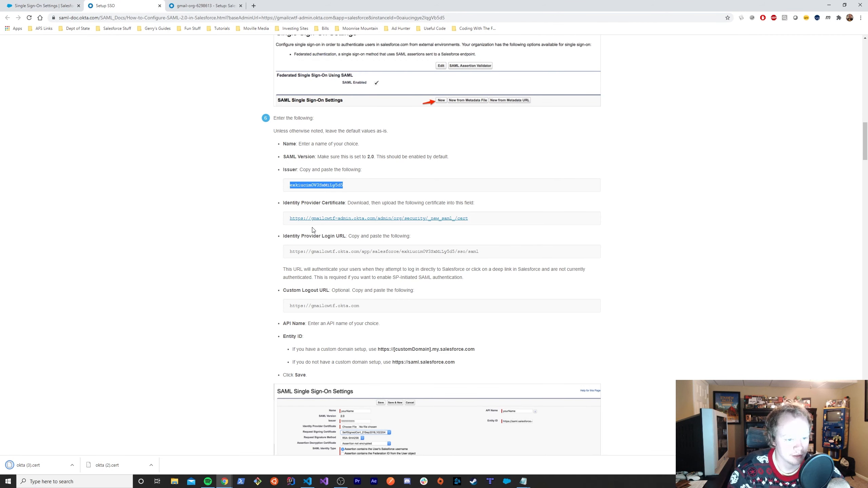
click(41, 5)
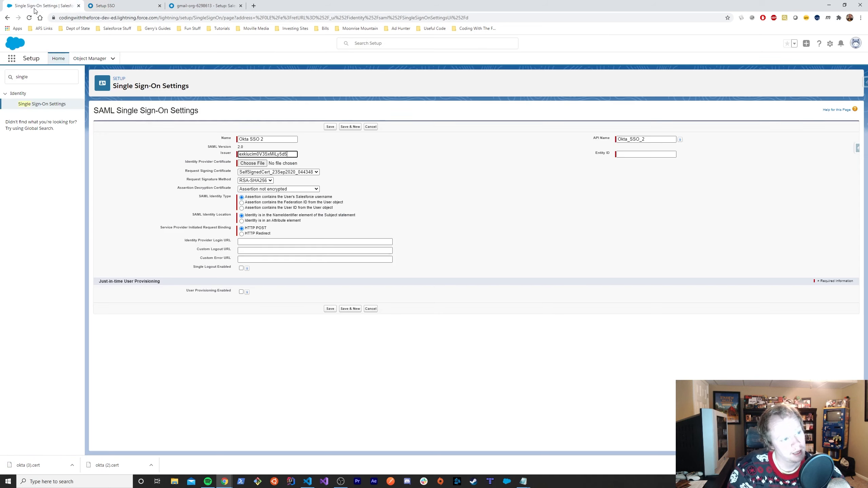
click(252, 163)
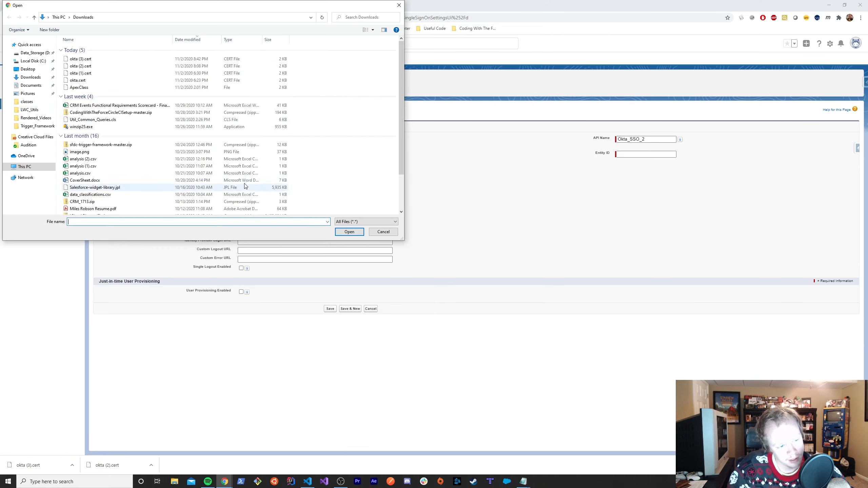
double_click(79, 60)
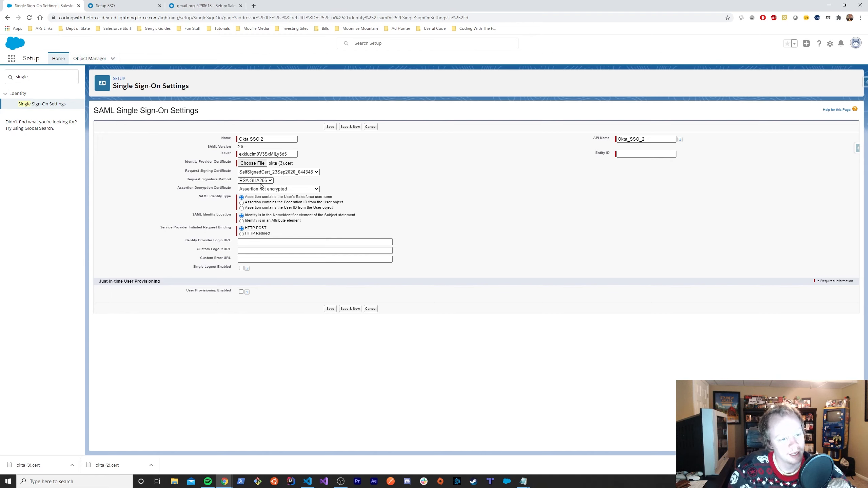
- Copy Okta's sign-in URL into the Identity Provider Login URL field
click(104, 6)
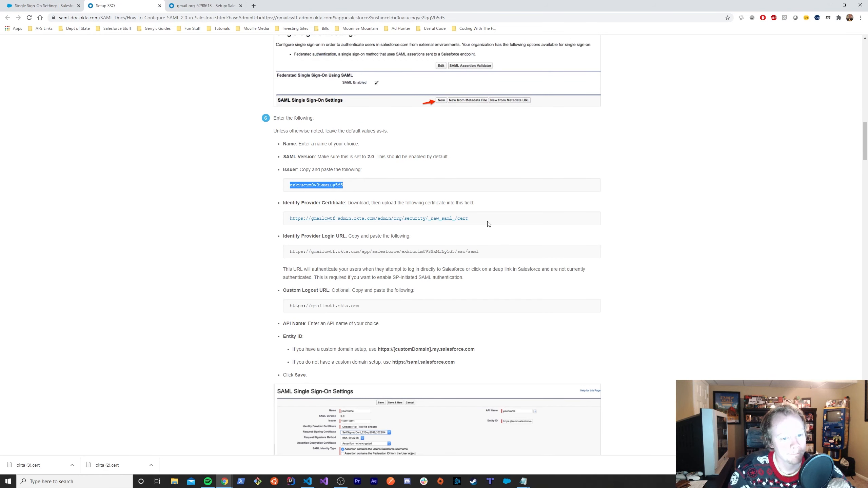
drag(491, 255, 291, 253)
key(ctrl+c)
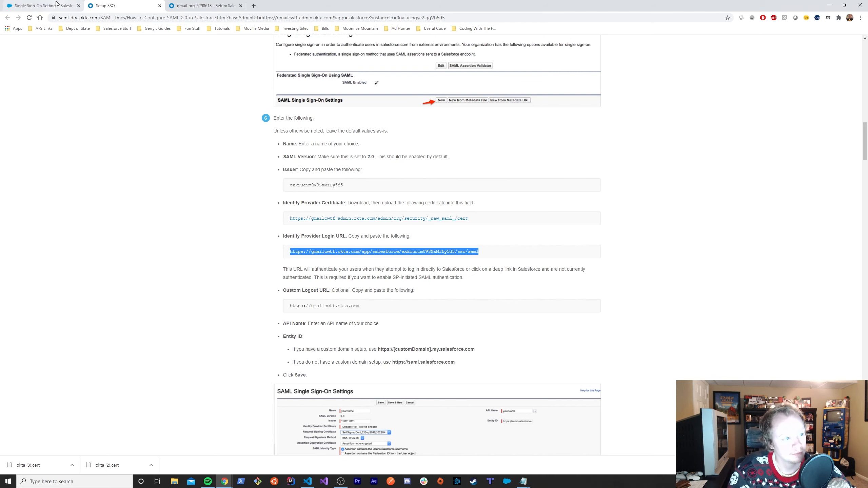
click(40, 6)
click(291, 242)
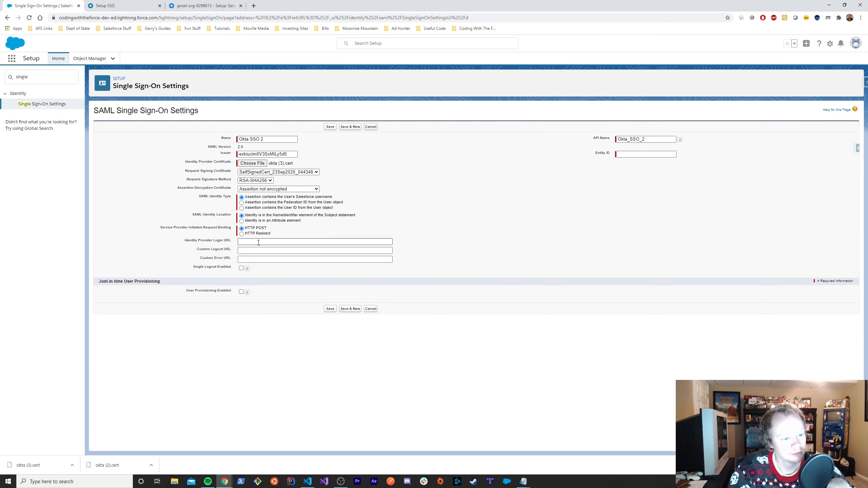
key(ctrl+v)
- Copy Okta's logout URL into the Custom Logout URL field
click(216, 8)
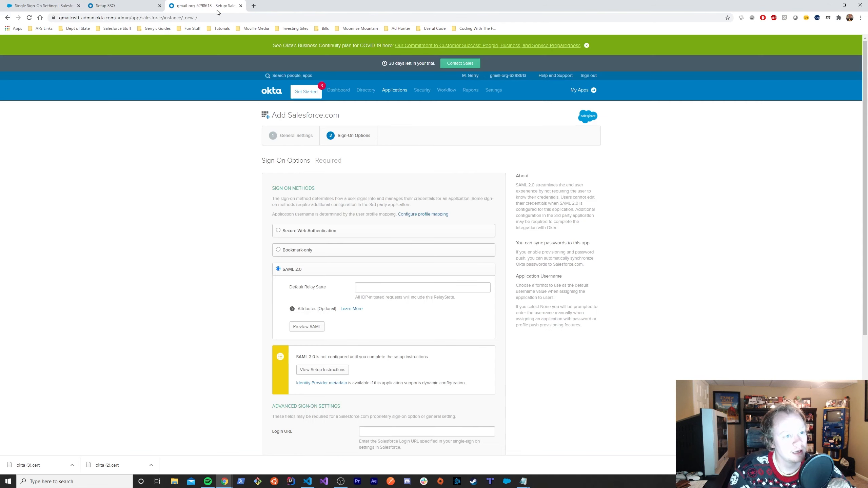
click(123, 8)
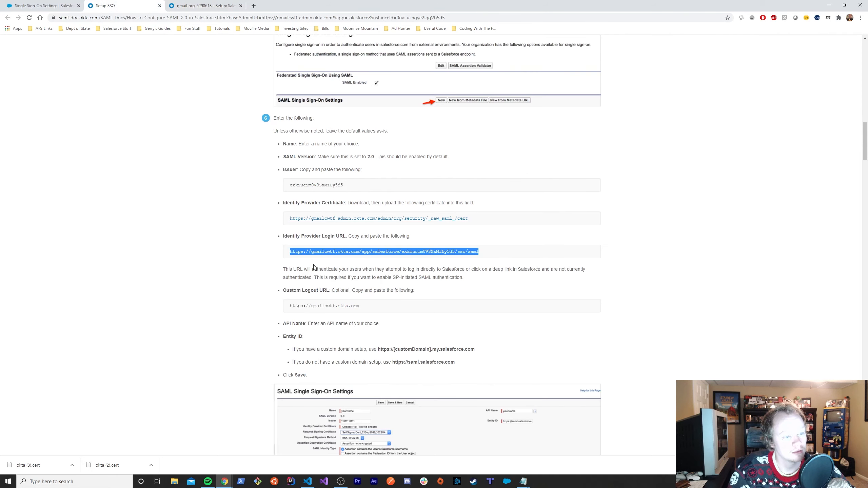
triple_click(331, 303)
key(ctrl+c)
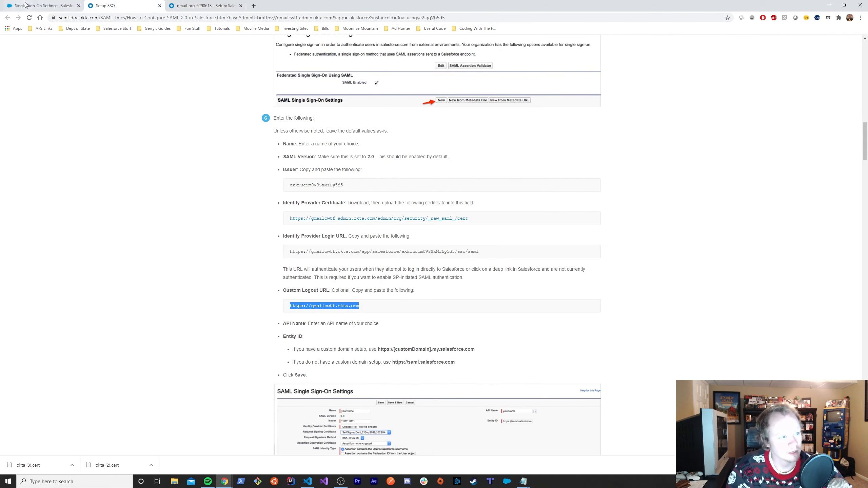
key(ctrl+shift+Tab)
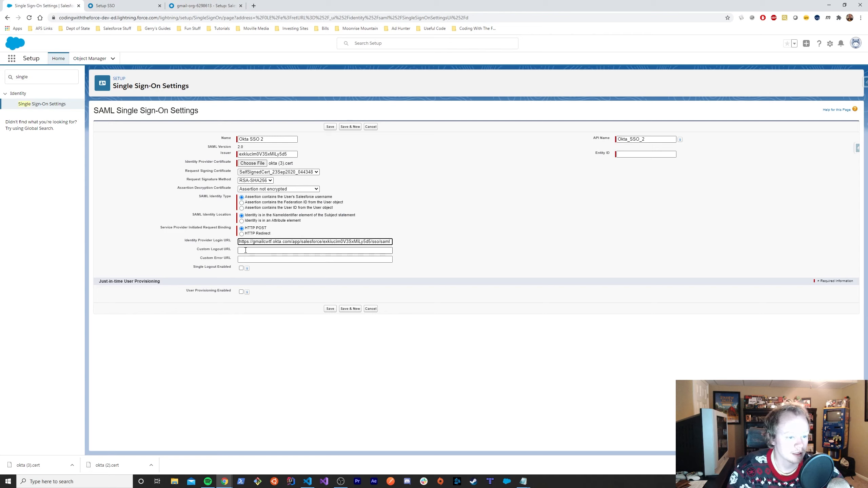
click(260, 251)
key(ctrl+v)
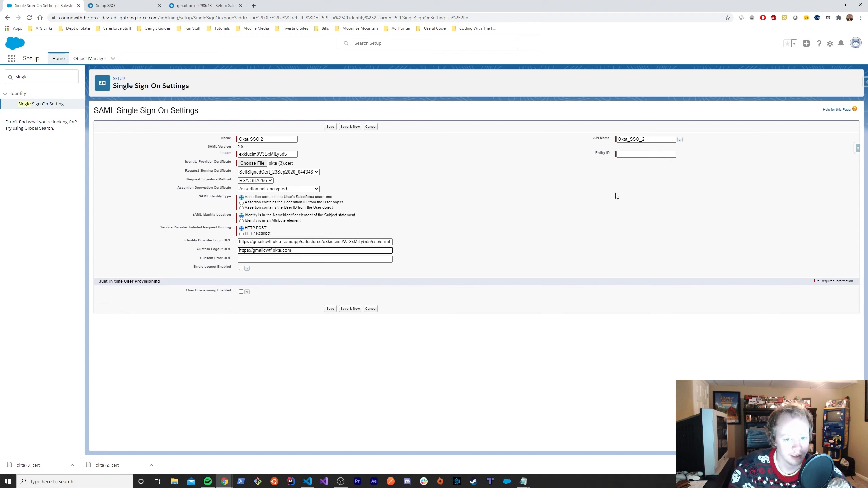
click(635, 154)
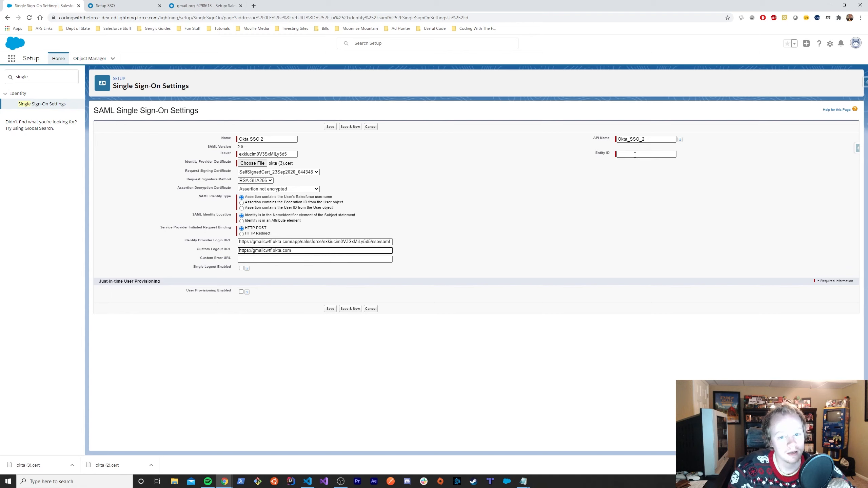
click(831, 47)
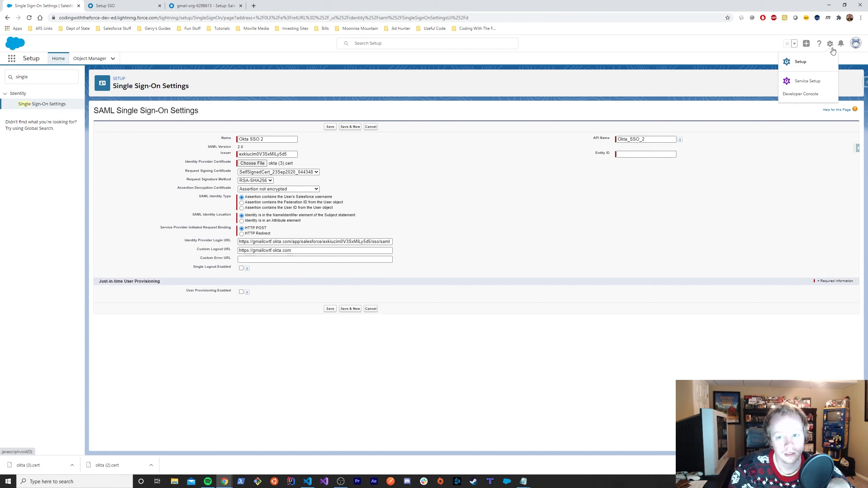
- Find the org's my.salesforce.com domain on the My Domain Setup page and copy it
click(800, 61)
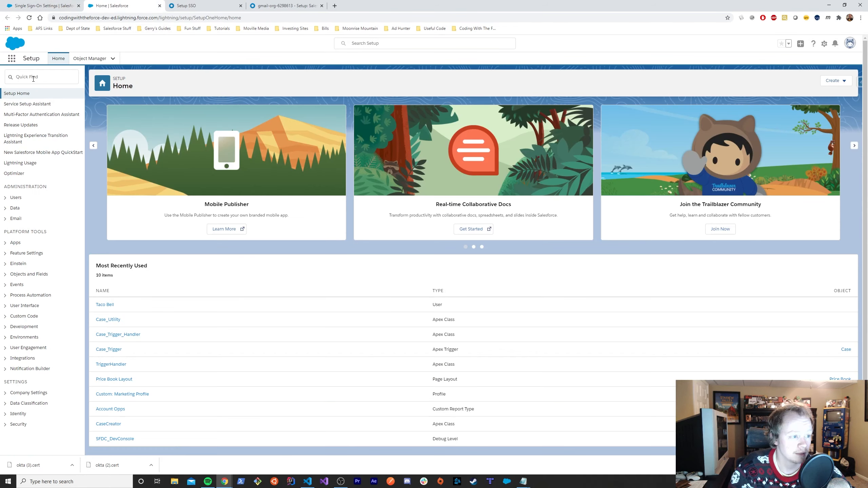
click(33, 79)
text(my )
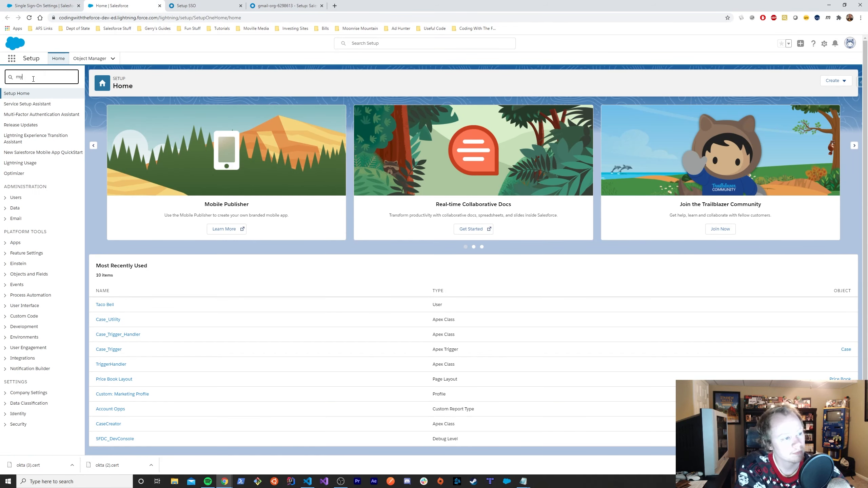
text(d)
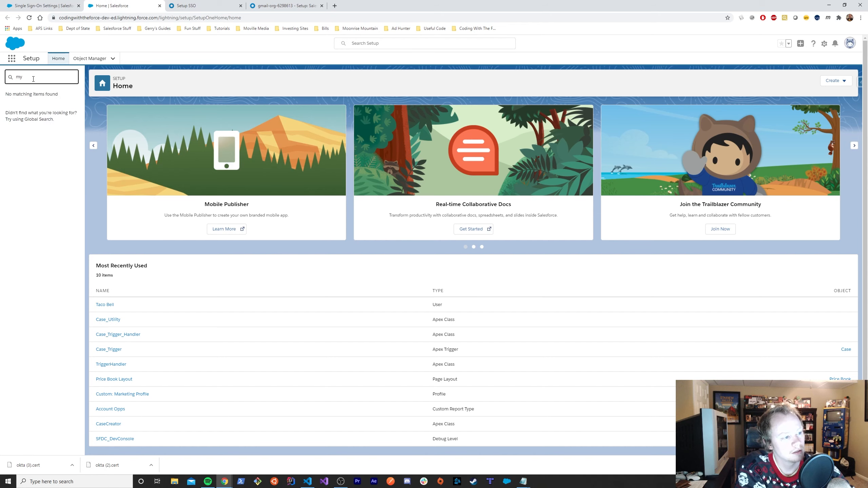
text(oma)
click(30, 105)
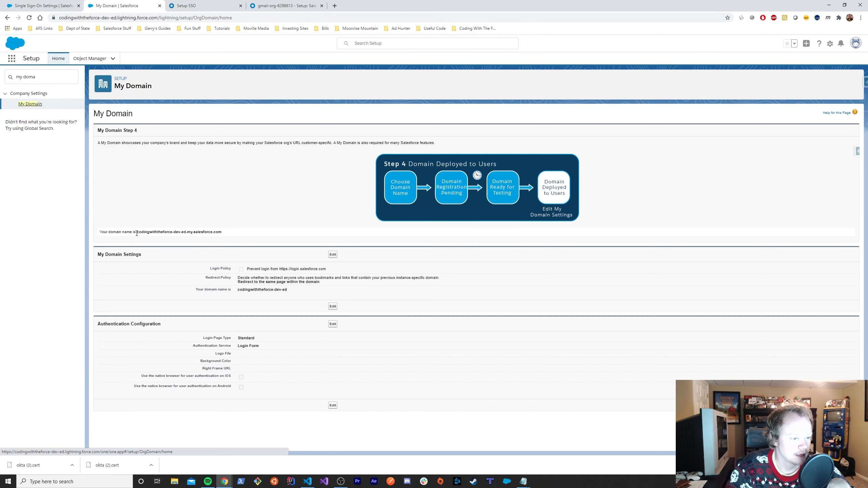
drag(138, 233, 229, 234)
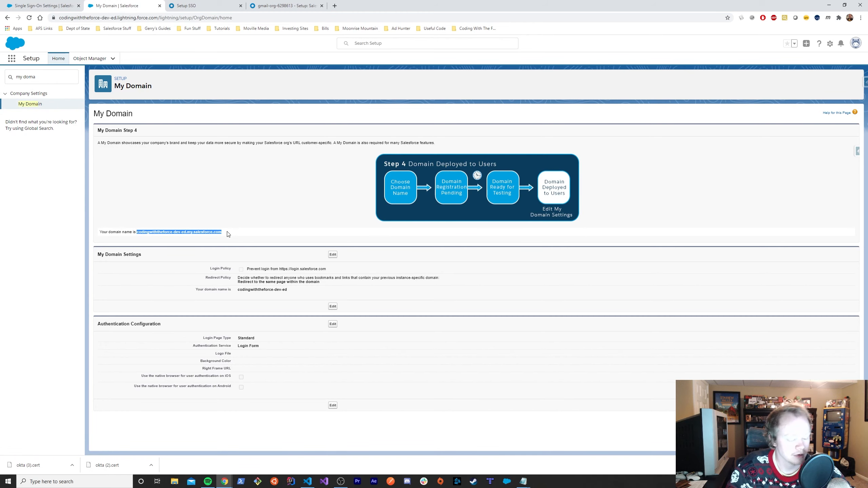
click(39, 5)
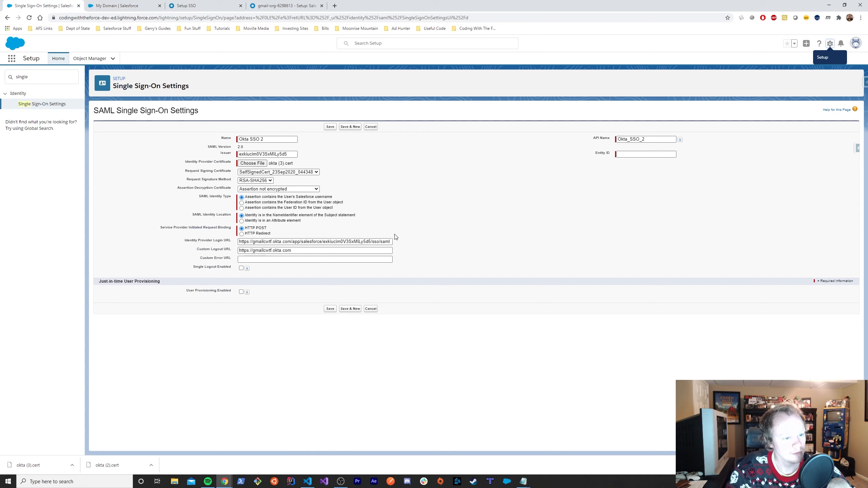
click(624, 157)
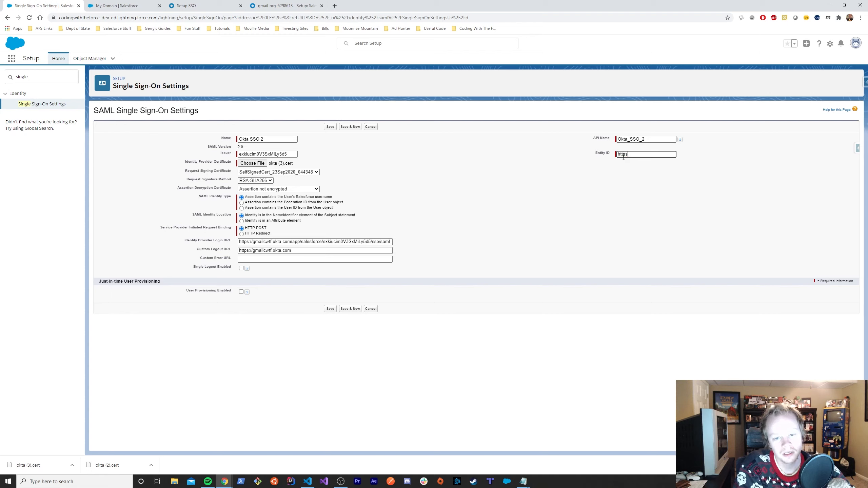
text(https://)
key(ctrl+v)
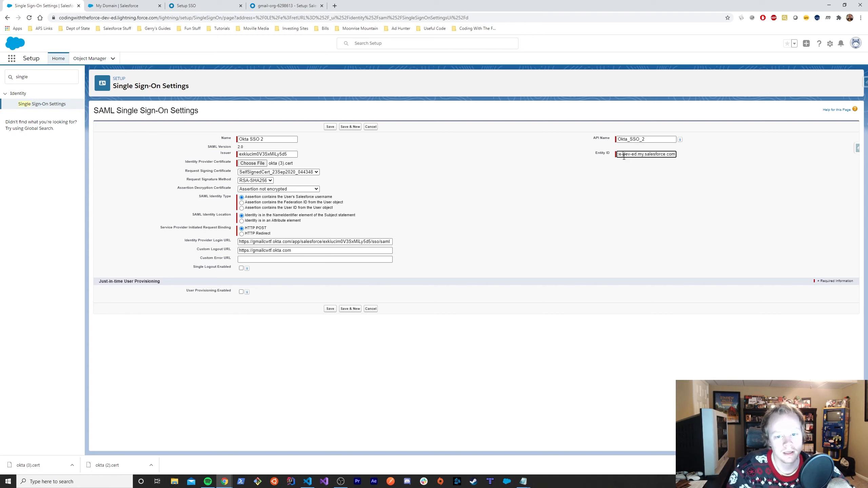
drag(623, 156, 680, 156)
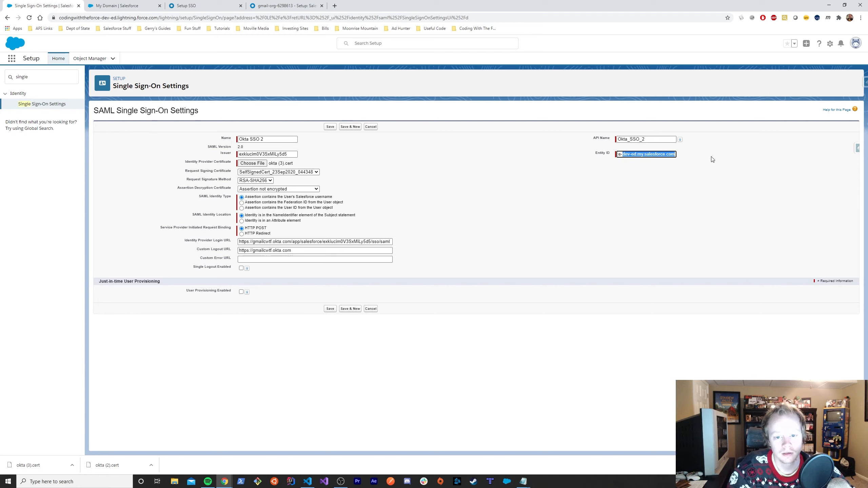
click(605, 155)
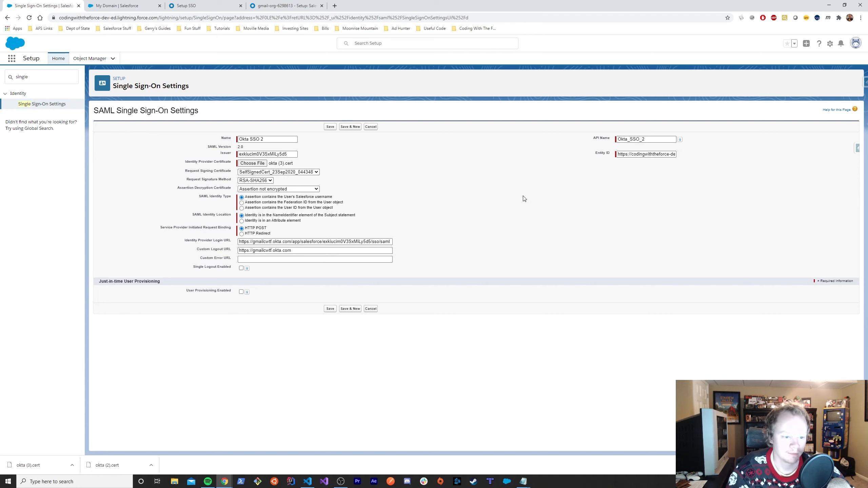
click(330, 309)
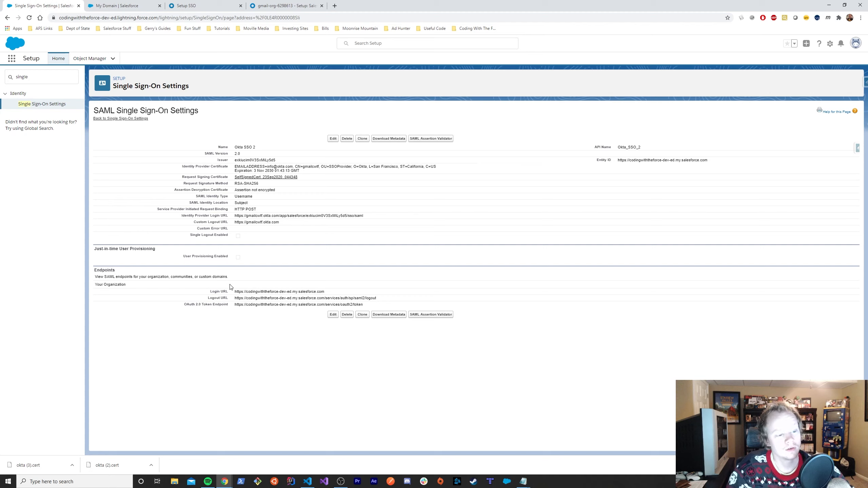
- Copy the Login URL from the Endpoints section and go back to Okta's SAML instructions
triple_click(251, 293)
key(ctrl+c)
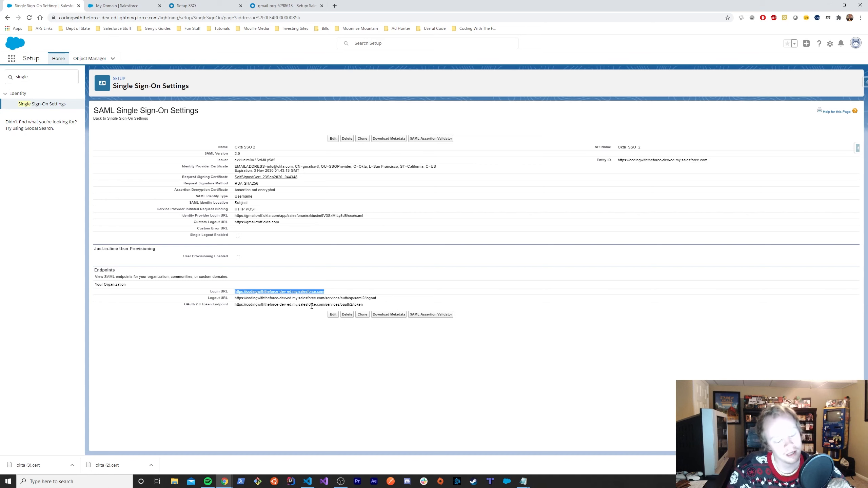
click(130, 4)
click(214, 6)
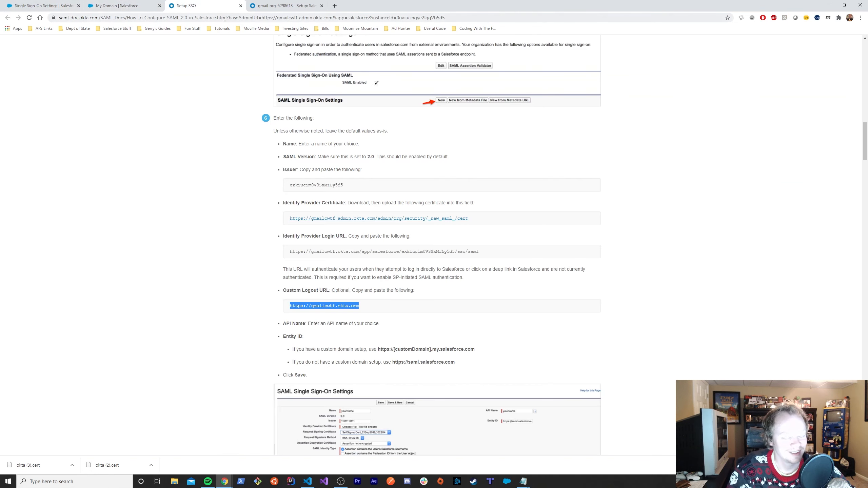
click(300, 7)
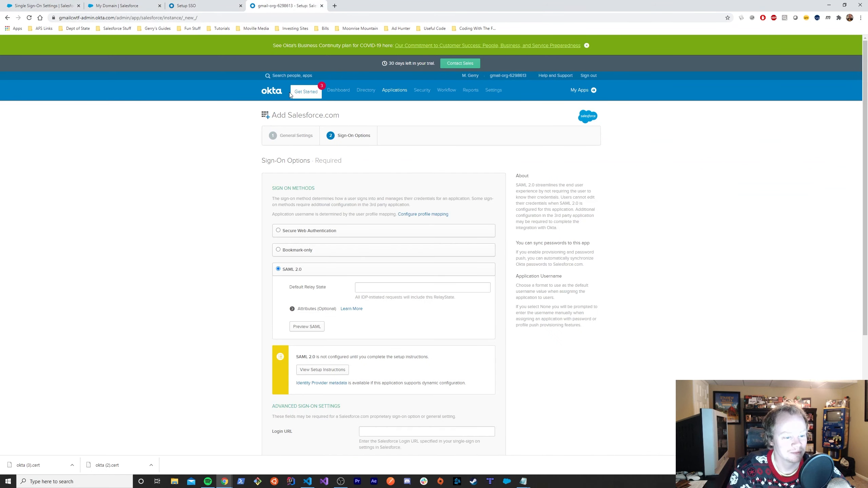
scroll(426, 306, down, 4)
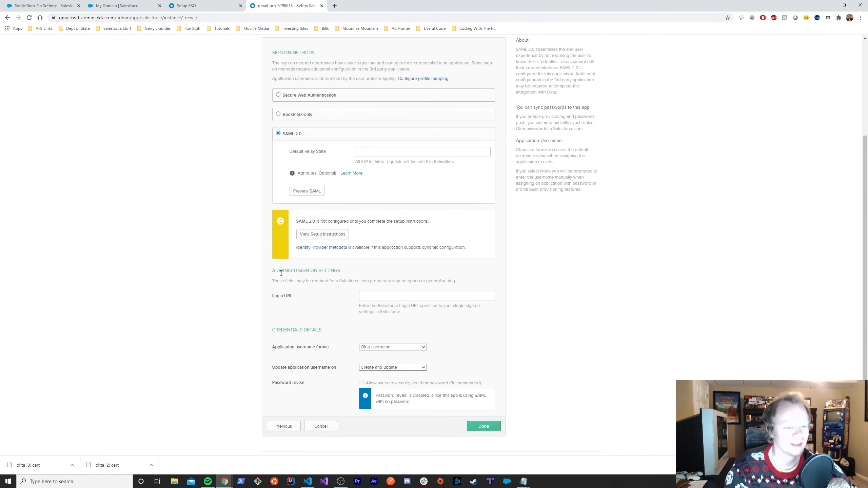
click(372, 299)
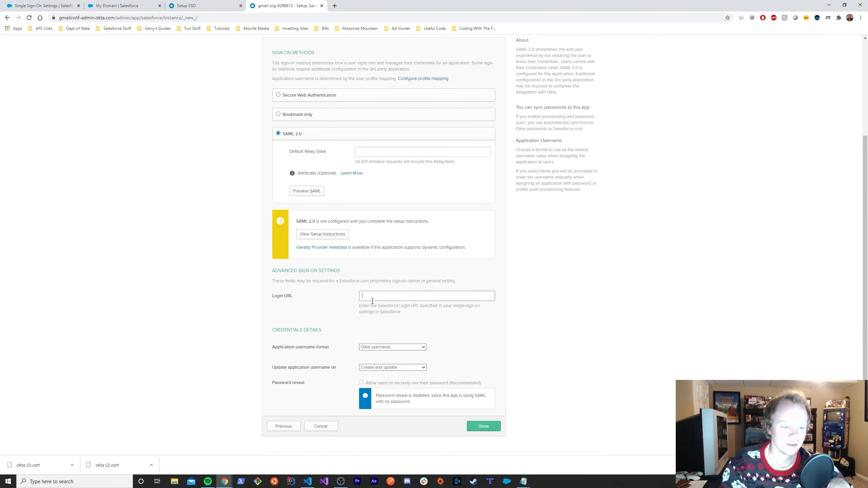
key(ctrl+v)
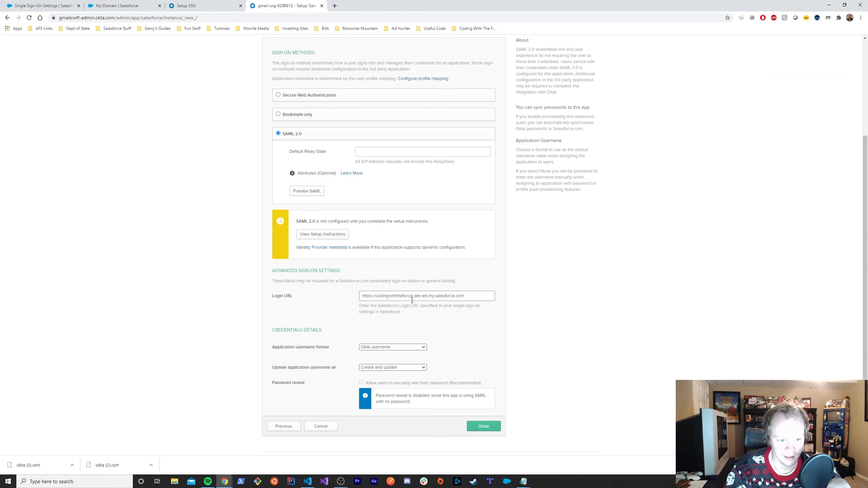
- Keep Okta username as the username format and Create and update as the update rule
drag(264, 353, 343, 360)
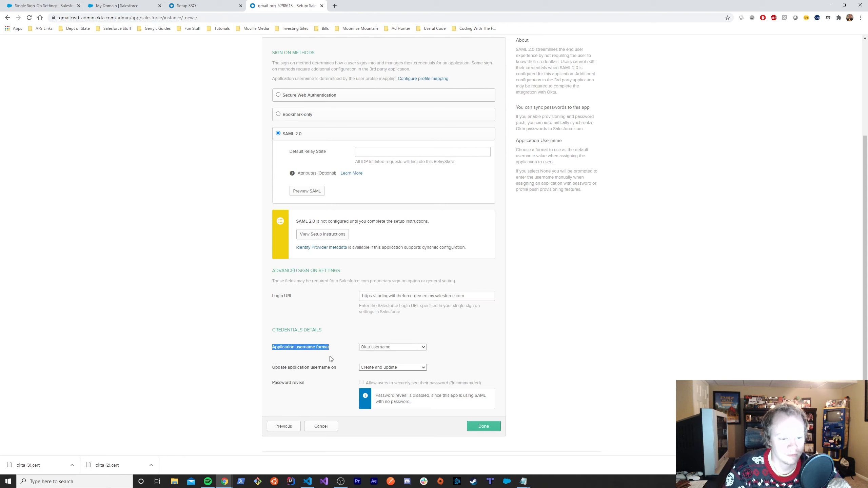
click(337, 352)
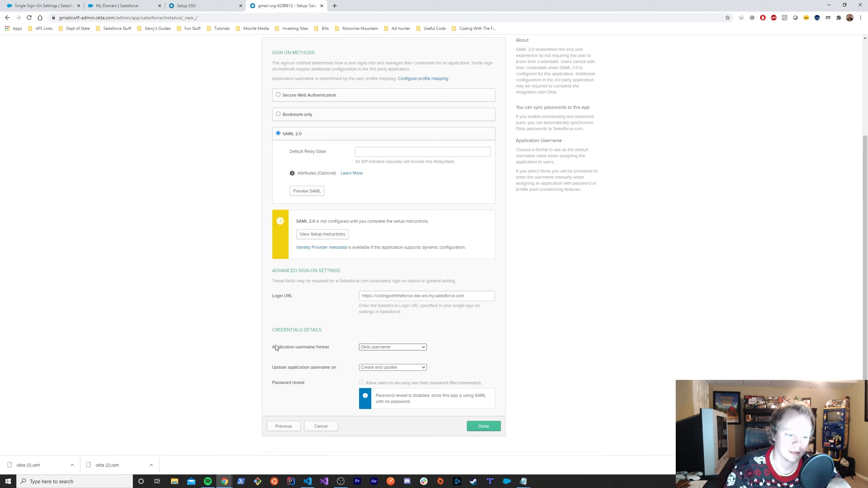
drag(274, 348, 296, 352)
click(338, 353)
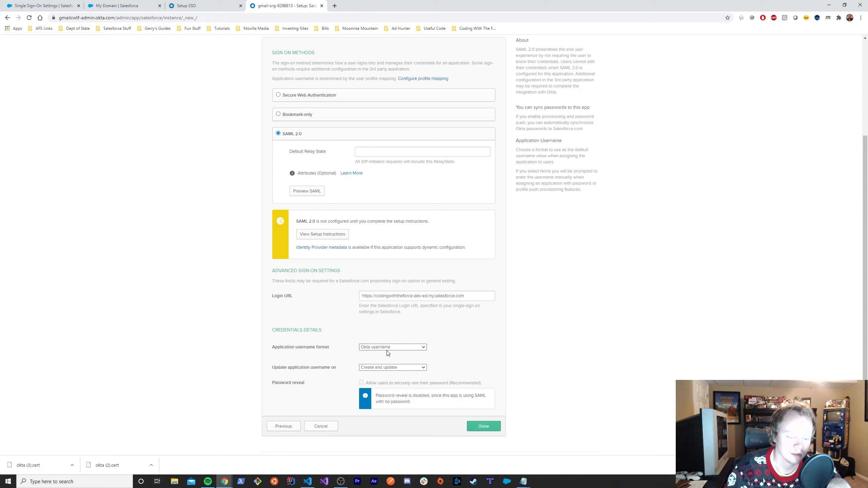
click(379, 348)
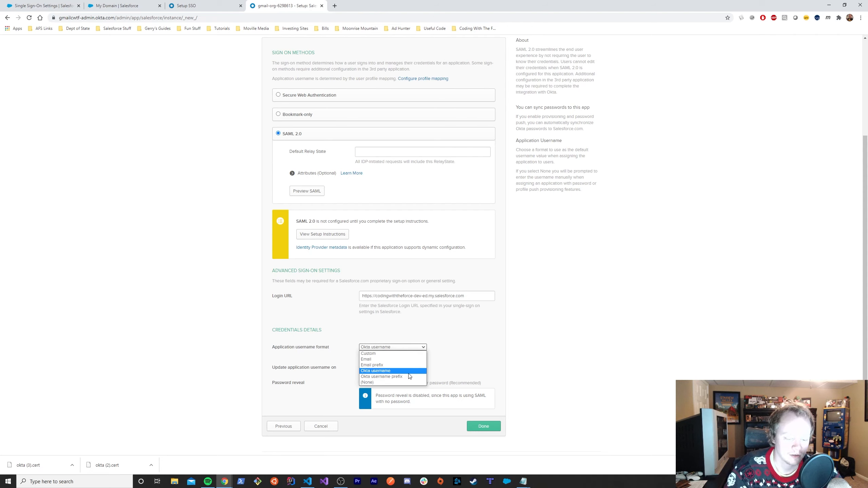
click(462, 358)
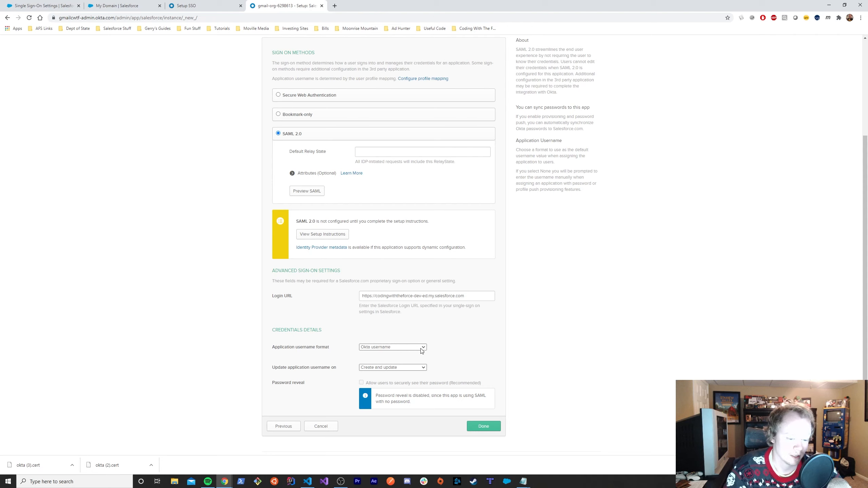
click(399, 349)
click(399, 349)
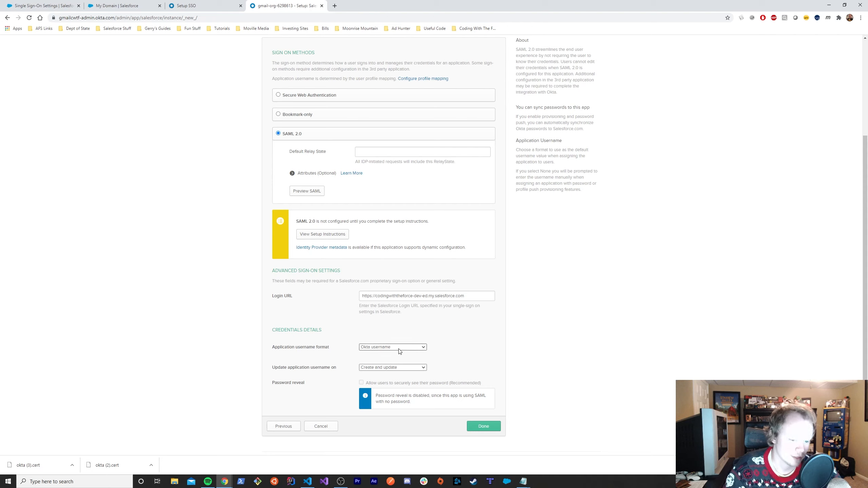
click(399, 349)
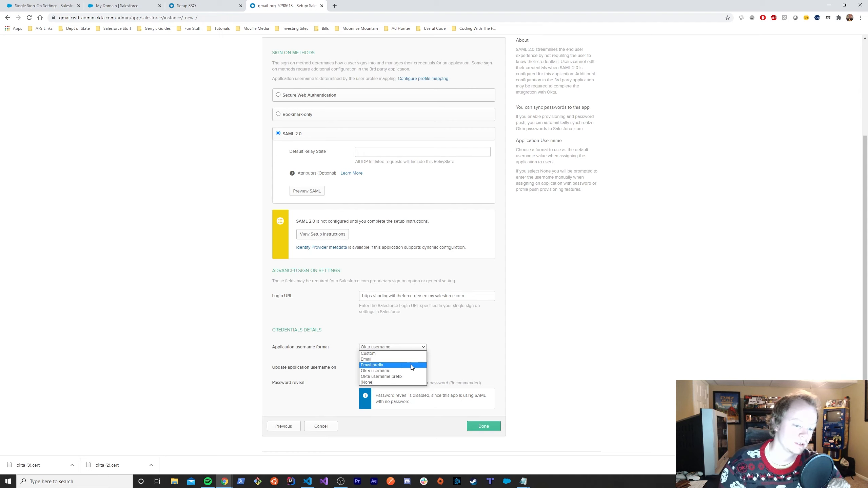
click(451, 342)
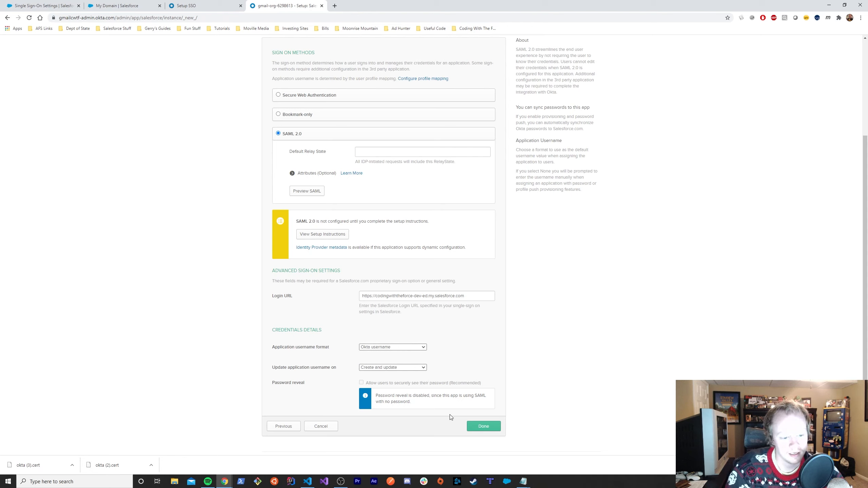
click(375, 368)
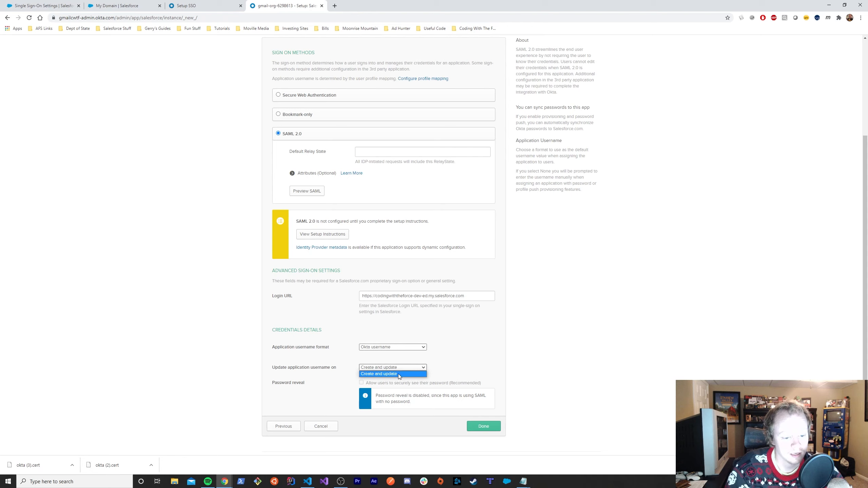
click(274, 369)
drag(273, 368, 336, 369)
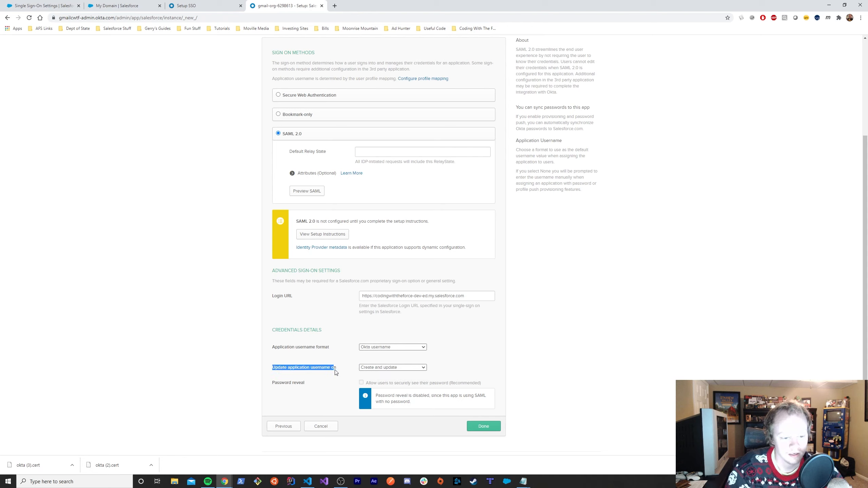
click(356, 378)
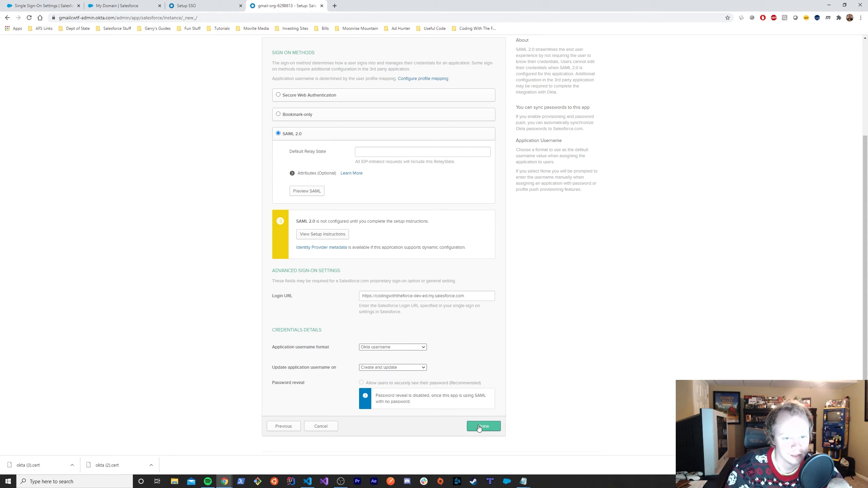
- Save the Salesforce Internal Users app and view its Provisioning settings
click(479, 427)
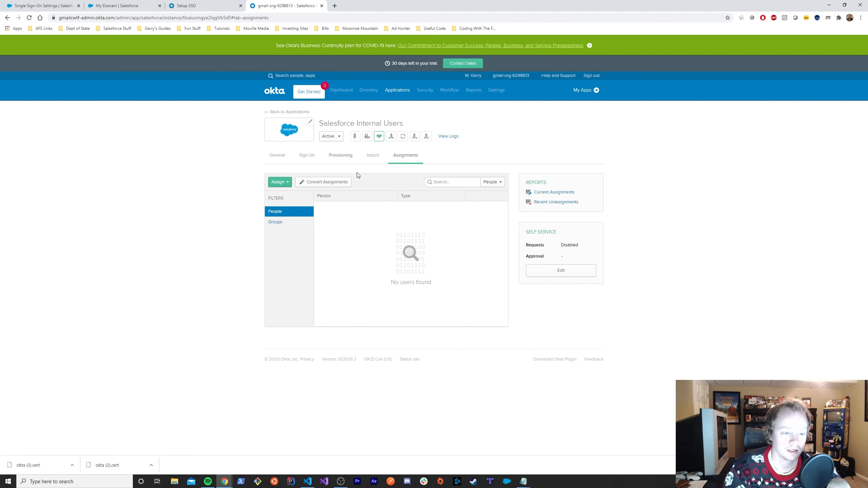
click(342, 159)
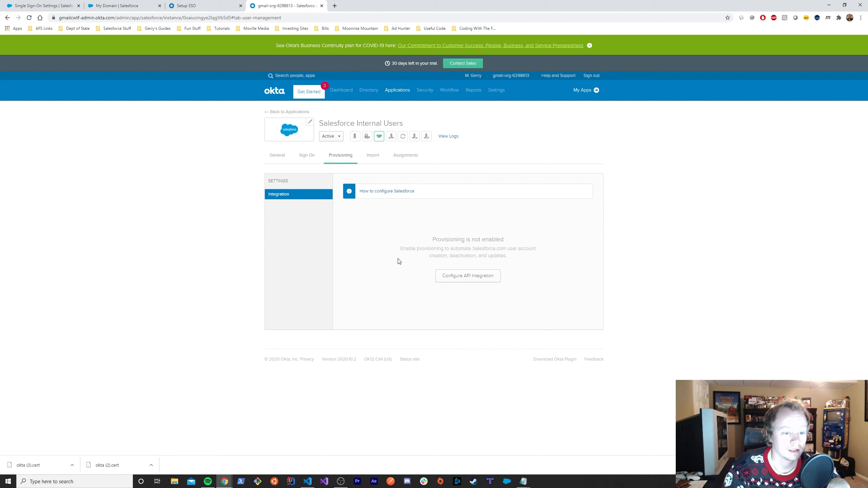
- Check the Import tab, then open Configure API Integration and tick Enable API integration
click(372, 158)
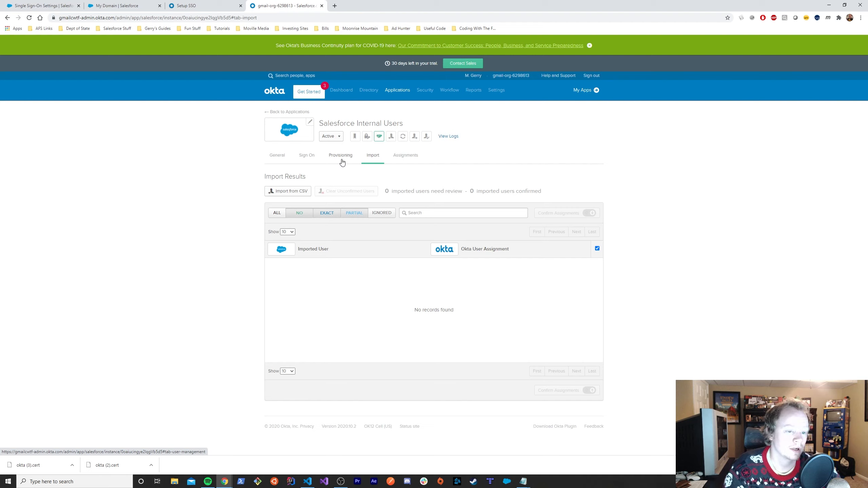
click(342, 162)
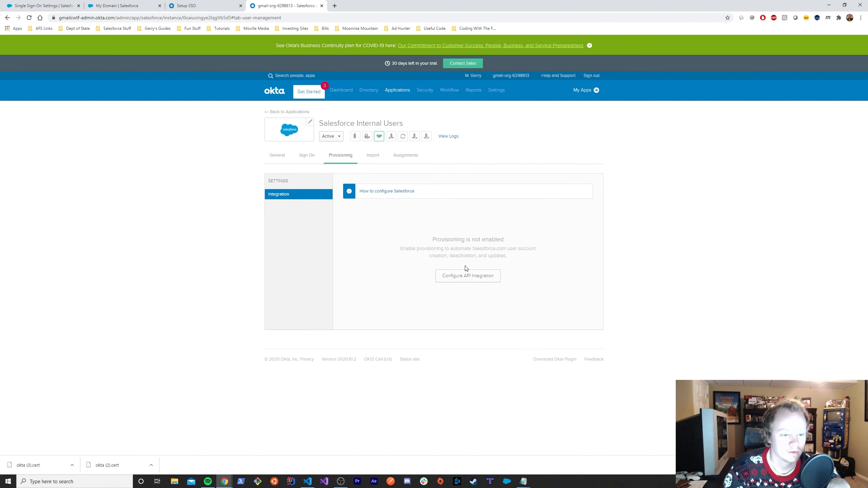
click(465, 275)
click(348, 233)
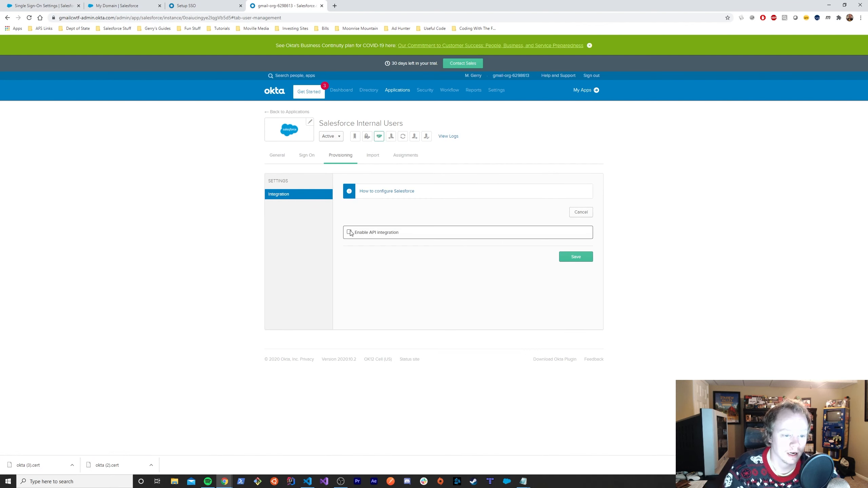
- Copy the Salesforce account username from Personal Information settings for Okta's provisioning form
click(520, 271)
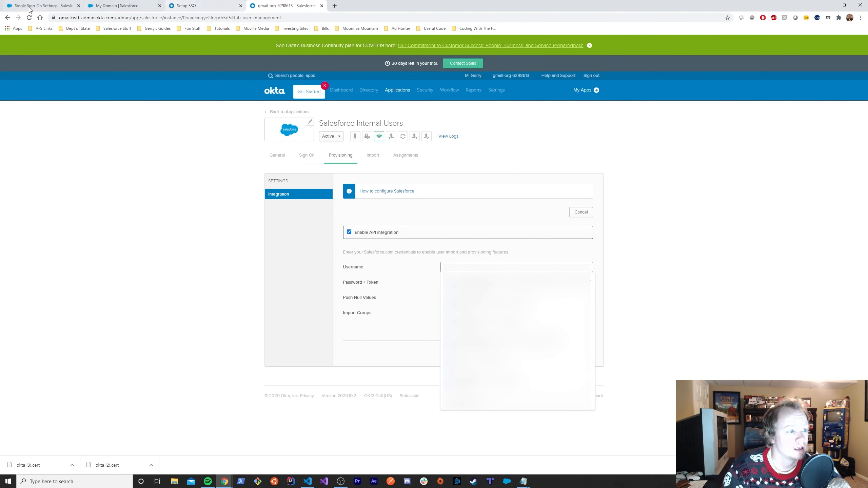
click(41, 6)
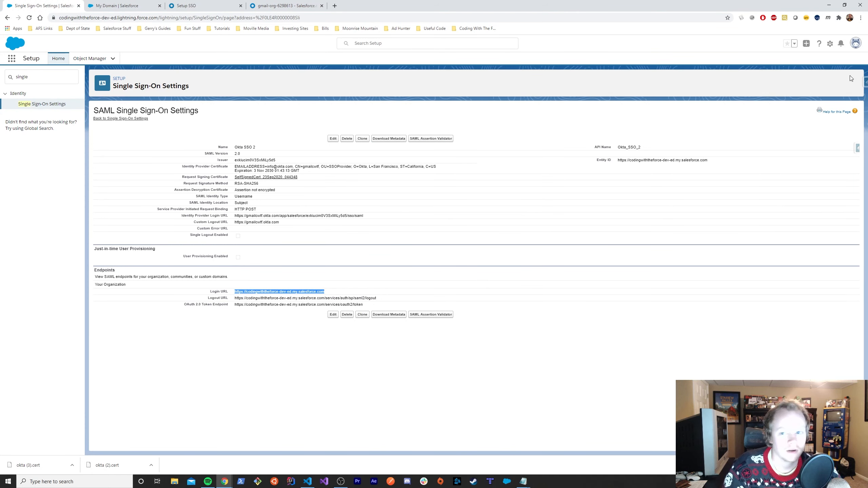
click(856, 44)
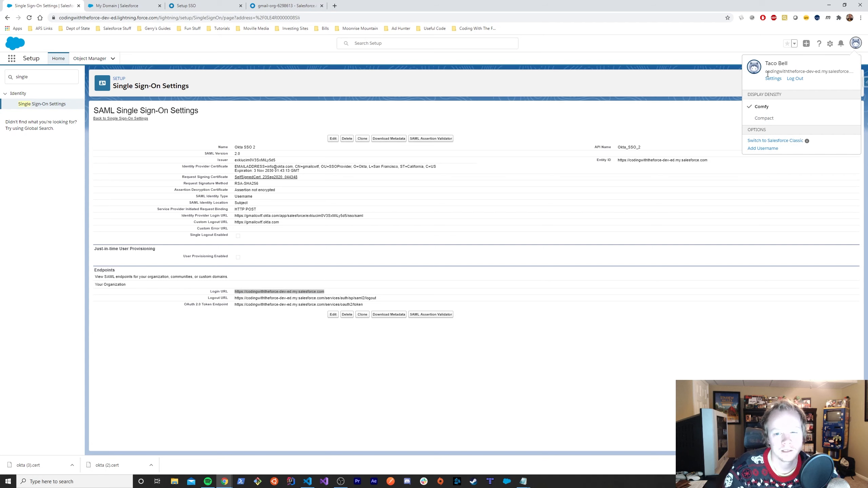
click(770, 79)
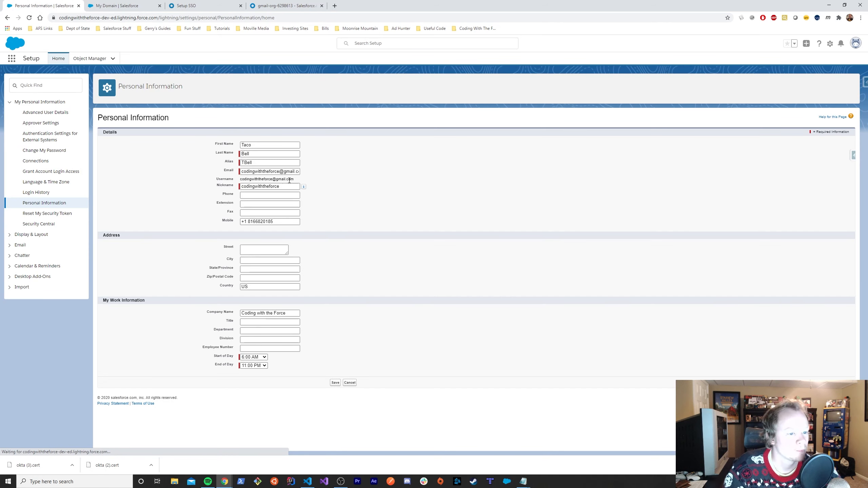
triple_click(290, 179)
key(ctrl+c)
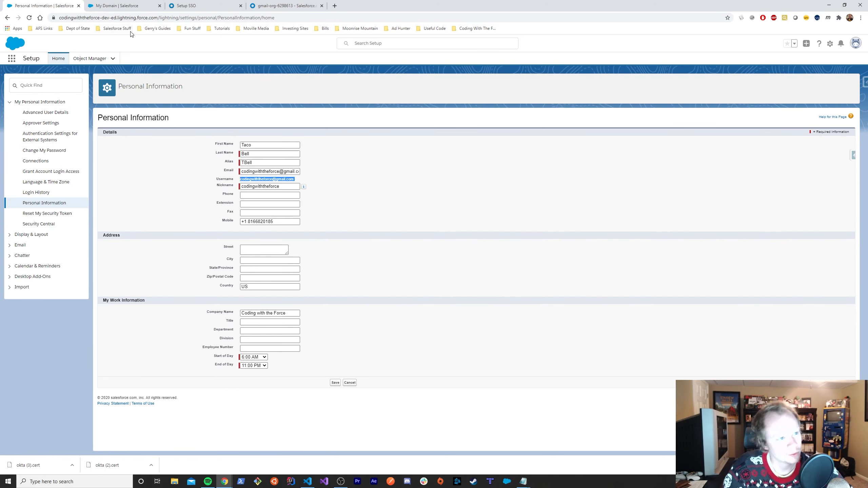
click(287, 6)
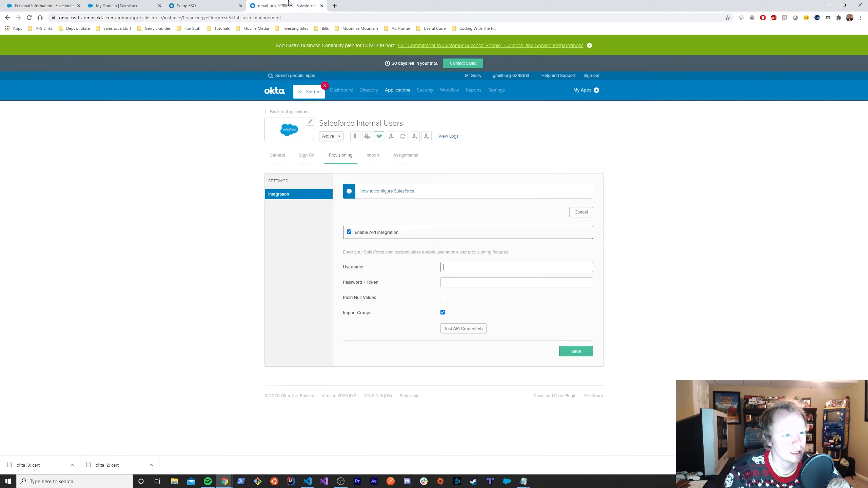
- Fill in the Salesforce username and password in Okta's API integration fields
click(470, 266)
key(ctrl+v)
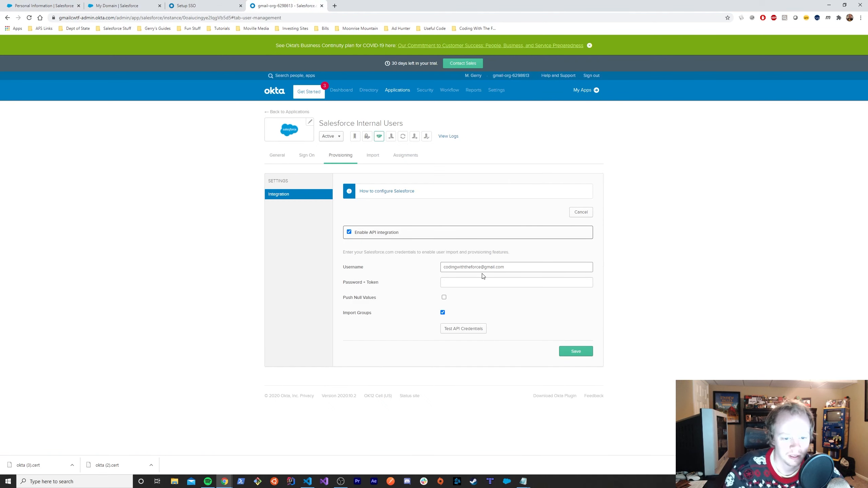
click(470, 281)
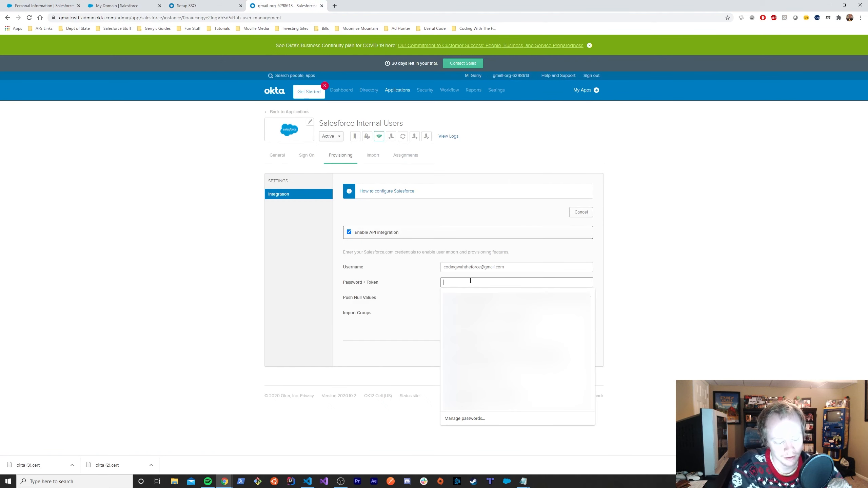
text(•)
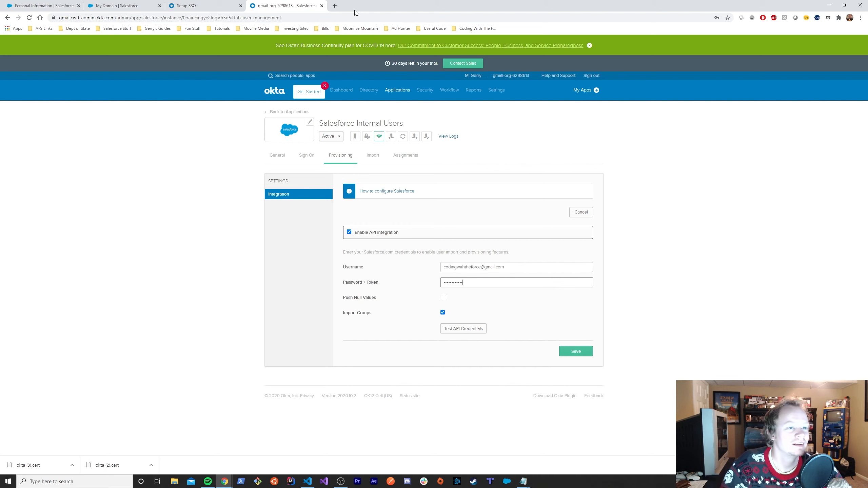
- Append the security token to the password and verify the Salesforce API credentials
click(335, 6)
drag(343, 6, 0, 9)
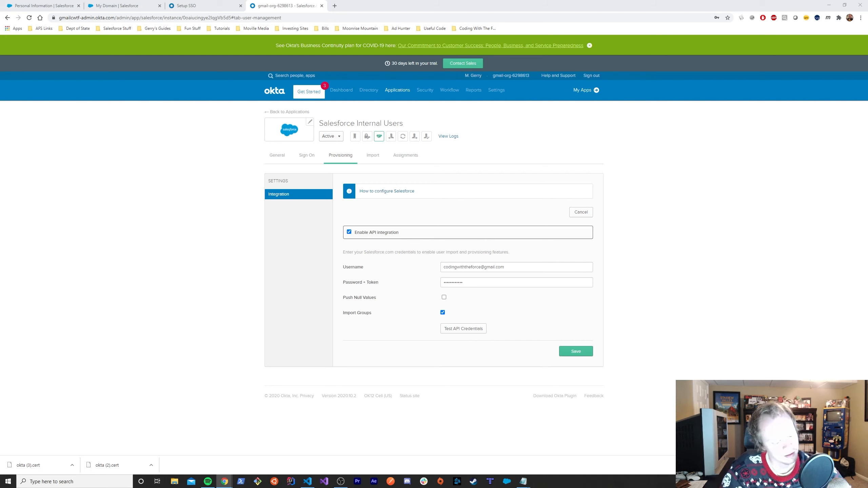
key(ctrl+v)
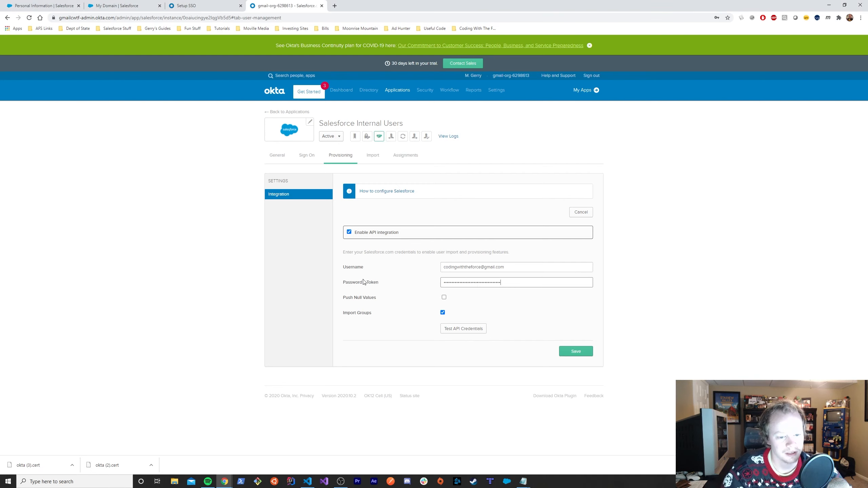
click(467, 329)
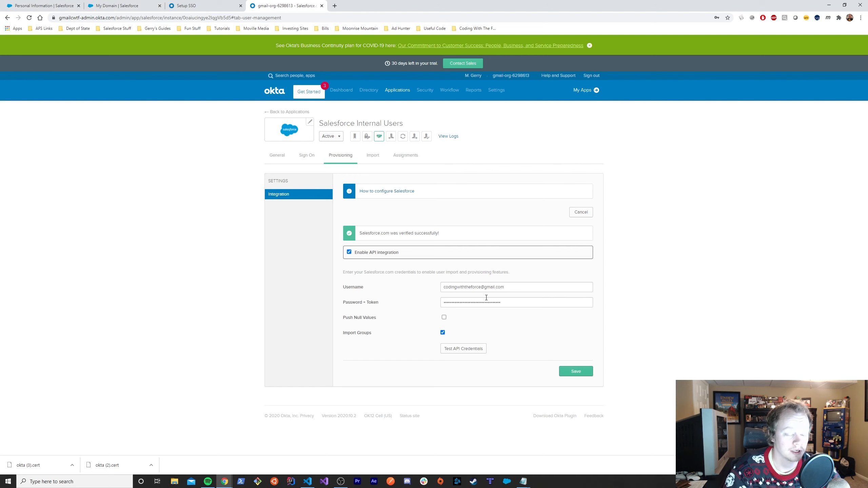
click(43, 6)
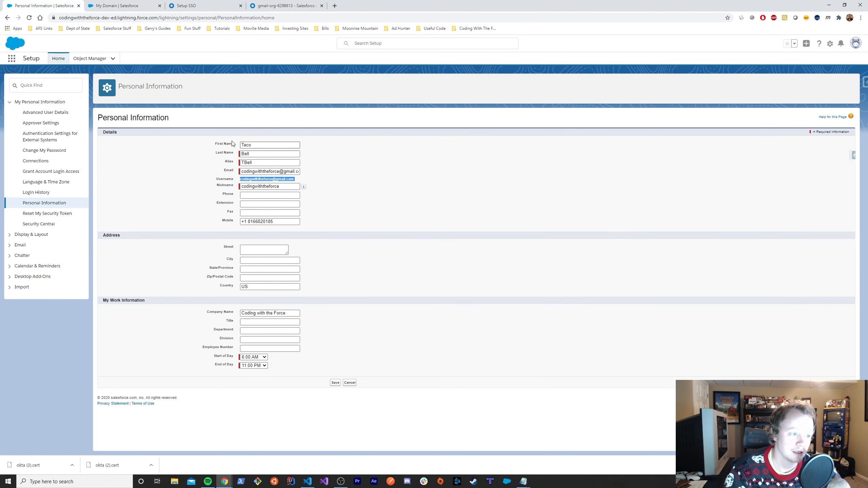
- View Salesforce's Reset My Security Token page, then switch back to the Okta tab
click(856, 45)
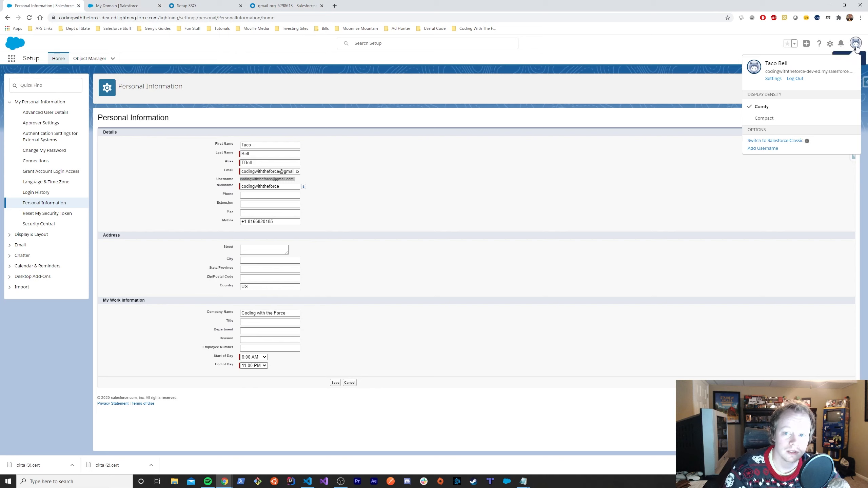
click(773, 79)
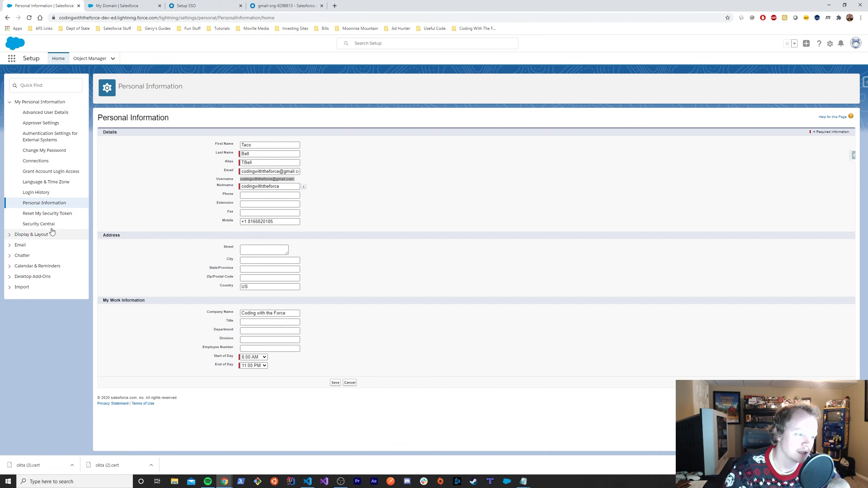
click(63, 214)
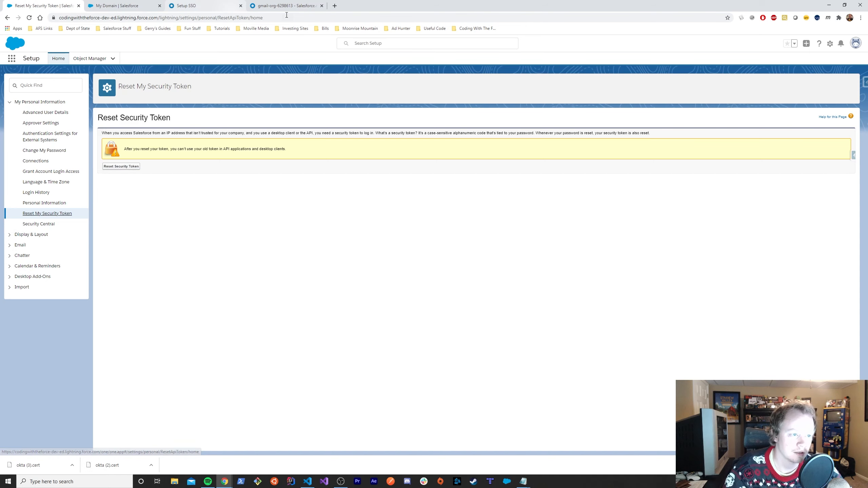
click(269, 5)
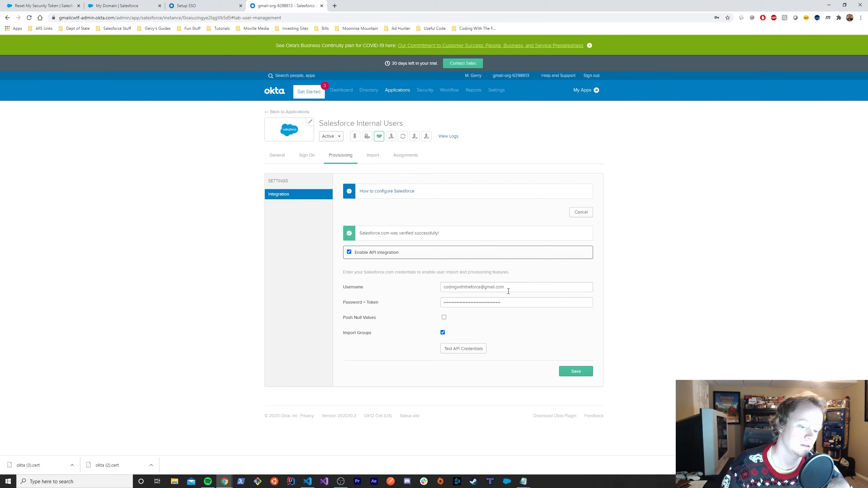
- Save the API integration, decline saving the password, and view the empty Import tab
click(576, 372)
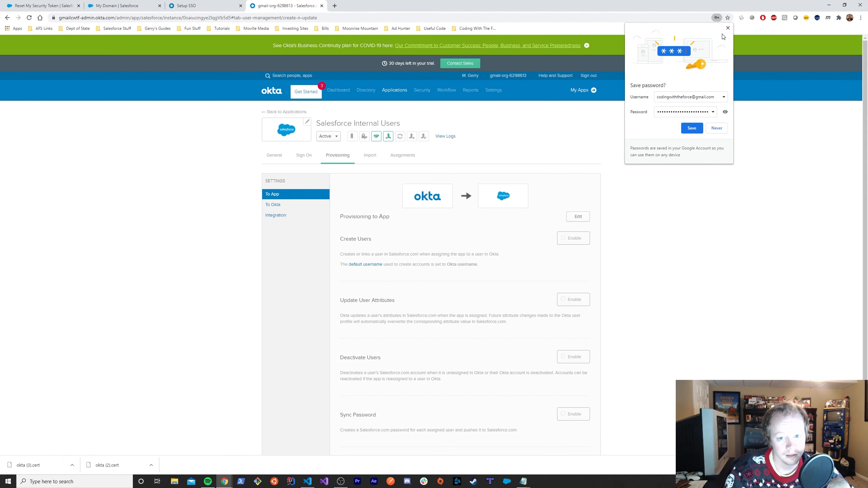
click(727, 28)
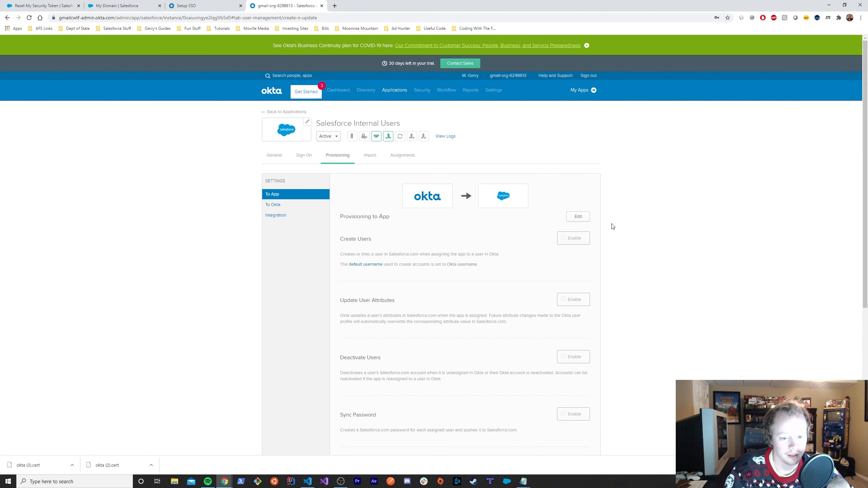
scroll(412, 240, down, 2)
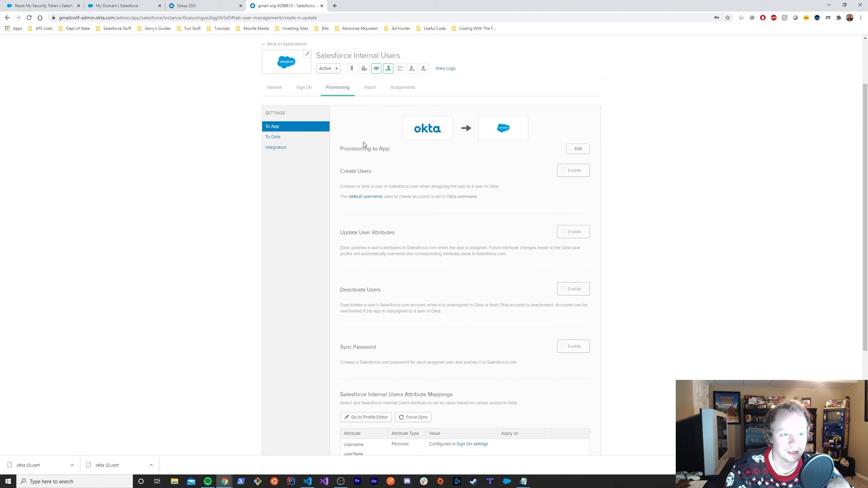
scroll(362, 145, up, 2)
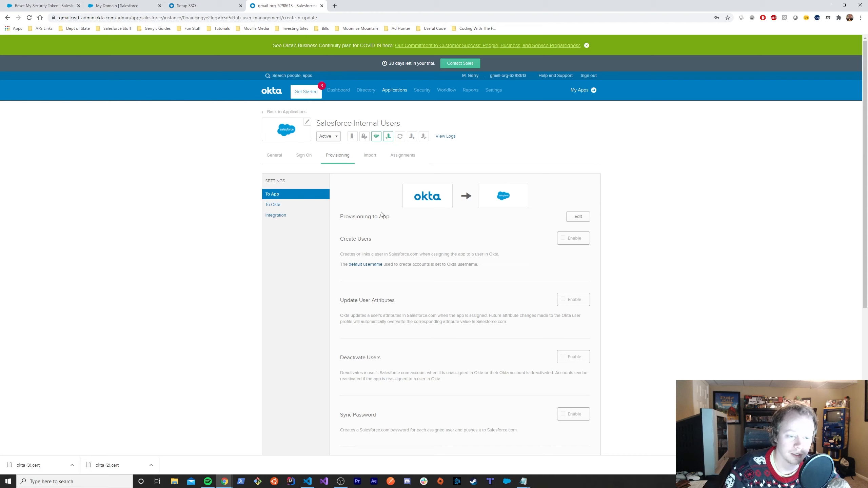
click(367, 163)
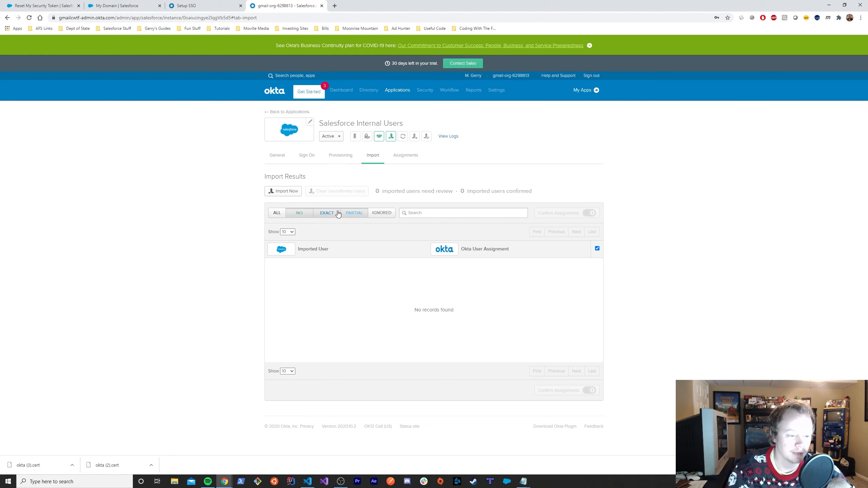
- Run Import Now from Salesforce and acknowledge the '4 users scanned!' summary
click(282, 194)
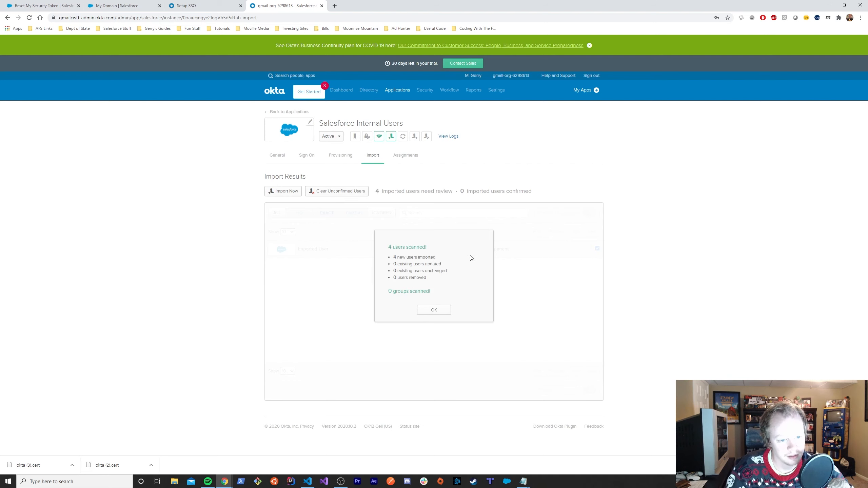
click(432, 312)
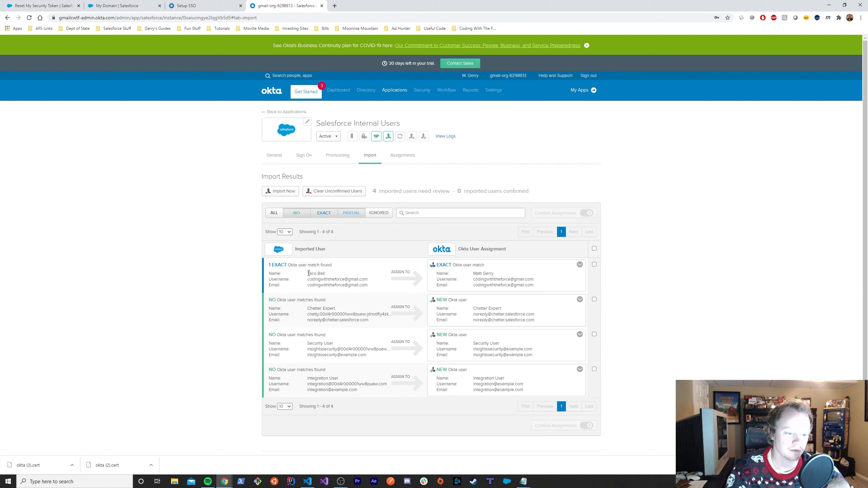
- Tick the EXACT-match imported user's row for assignment
mouse_move(309, 273)
mouse_down()
mouse_move(324, 273)
mouse_move(284, 273)
mouse_move(324, 274)
mouse_up()
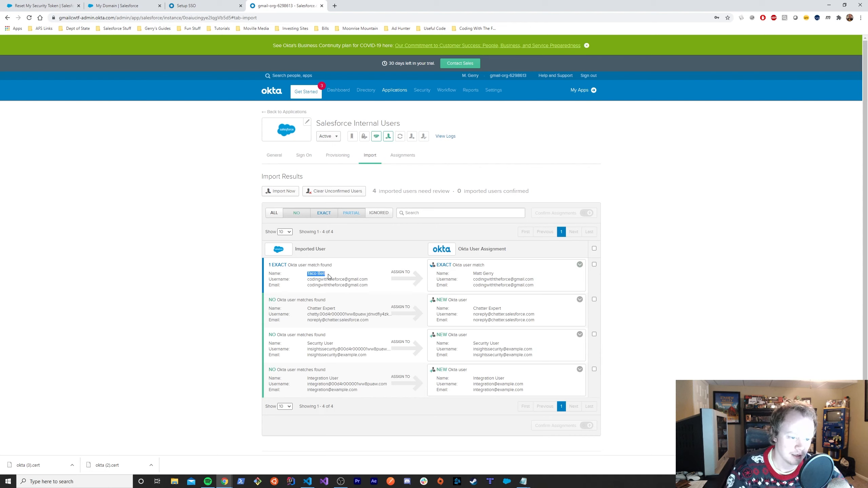
click(328, 277)
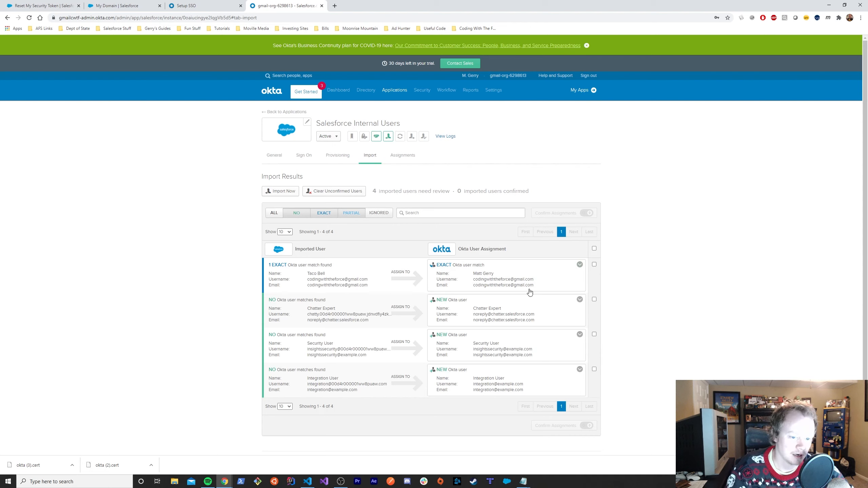
click(595, 266)
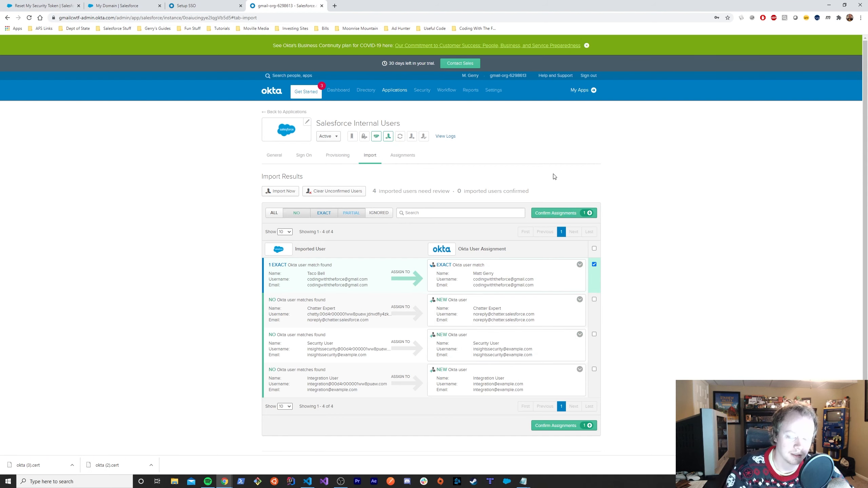
- Confirm assigning one existing Okta user, with no new or ignored users
click(554, 214)
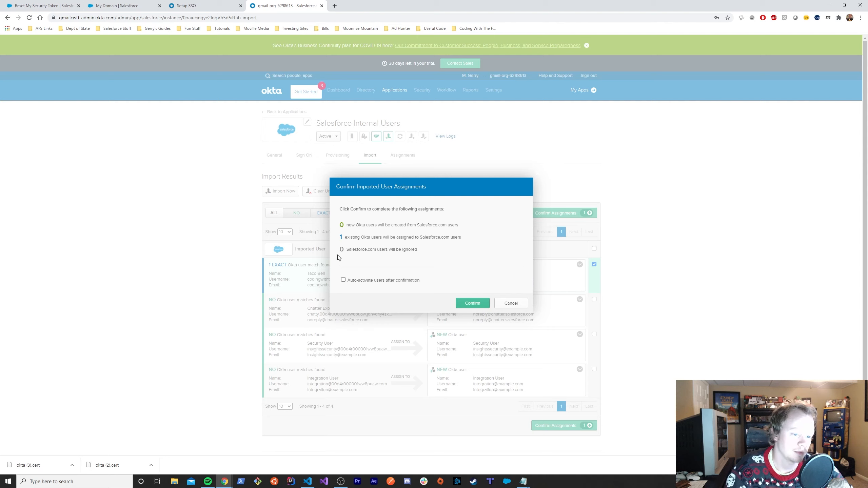
drag(346, 251, 446, 254)
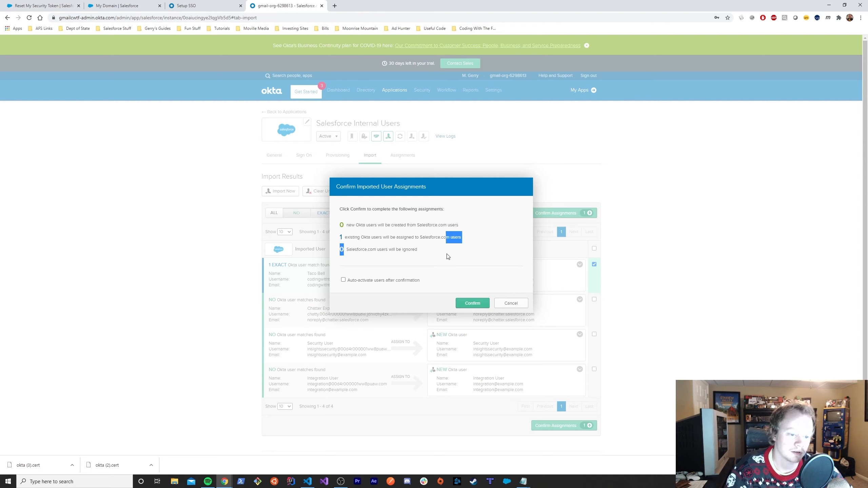
click(411, 254)
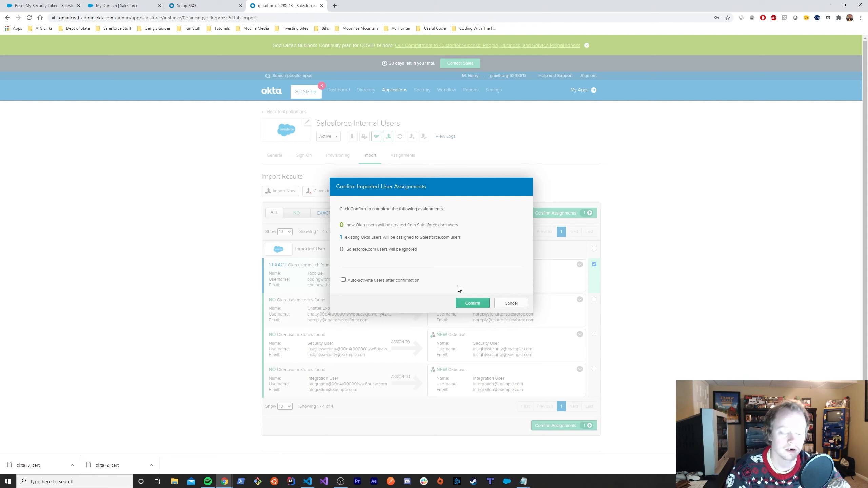
drag(420, 252, 336, 252)
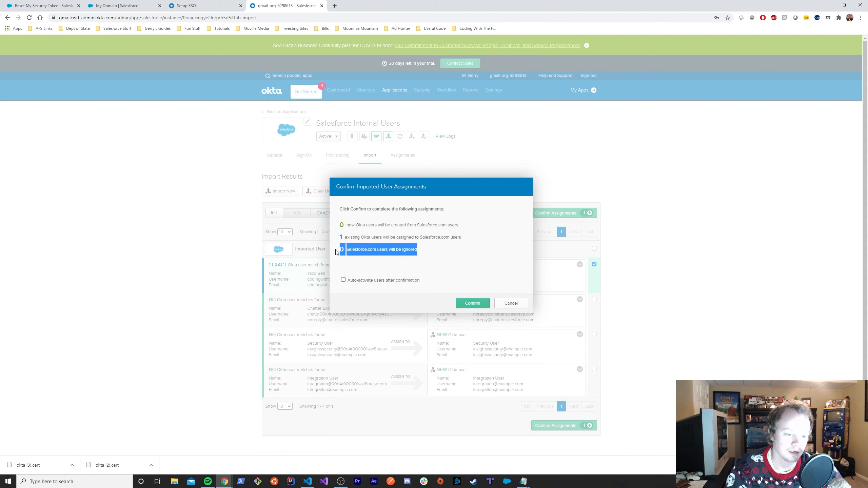
click(450, 268)
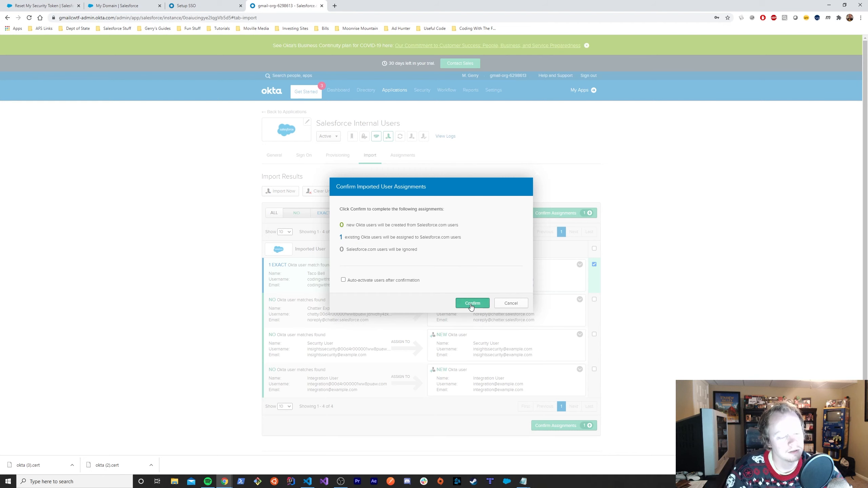
click(472, 305)
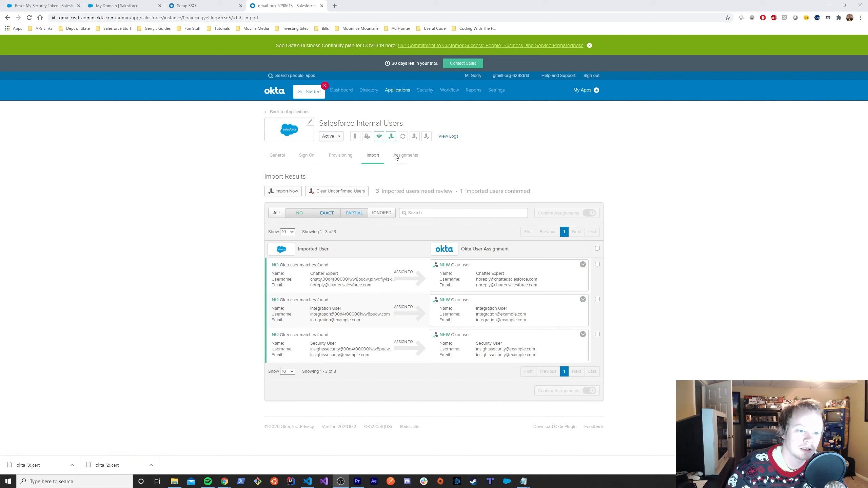
- On the Assignments tab, open Edit User Assignment for the one assigned user
click(412, 162)
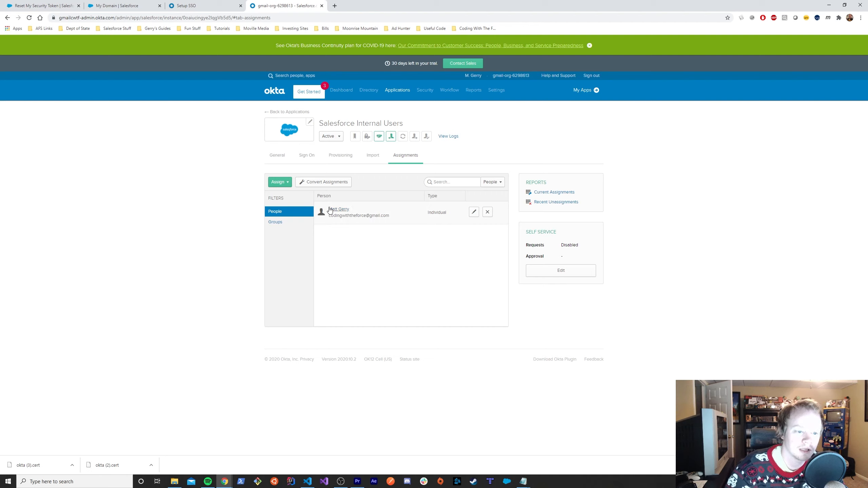
drag(329, 209, 353, 215)
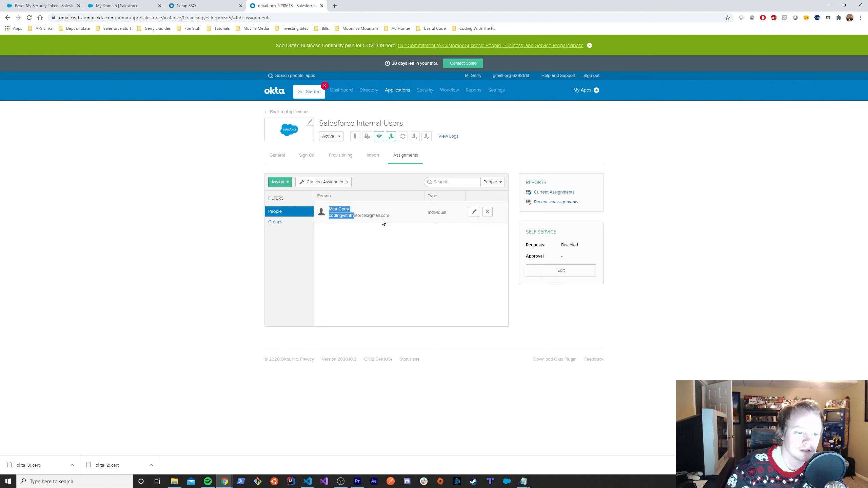
click(405, 219)
triple_click(368, 214)
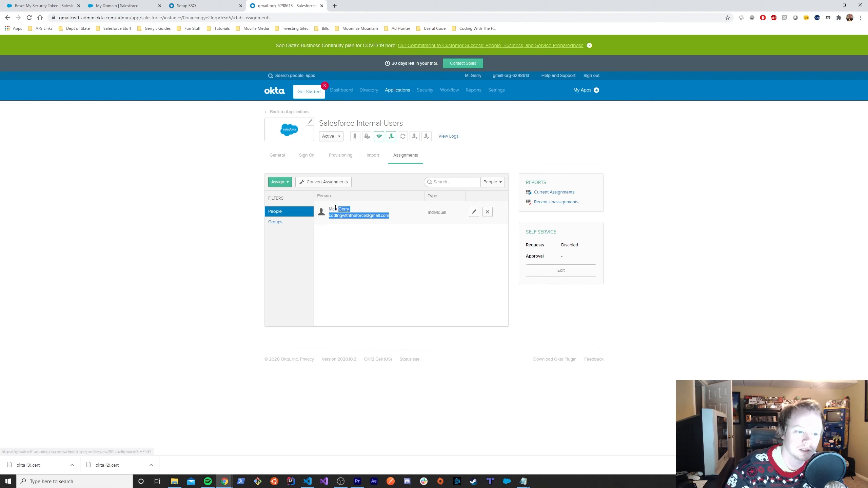
click(391, 217)
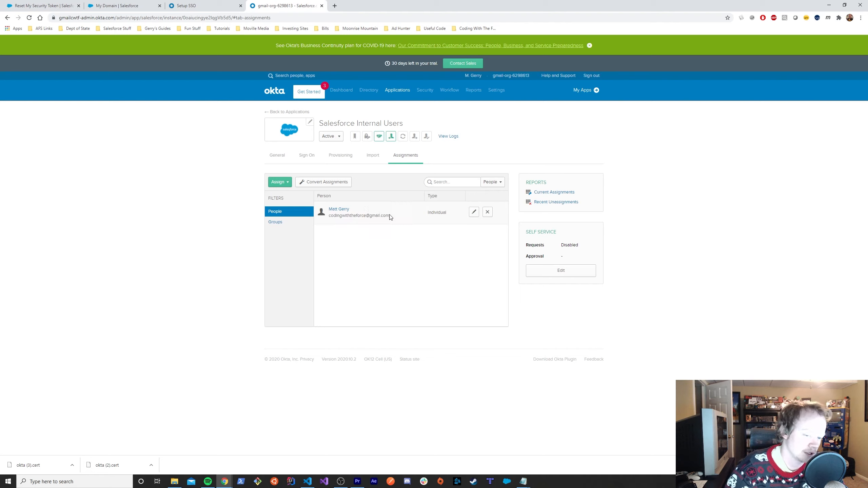
click(474, 212)
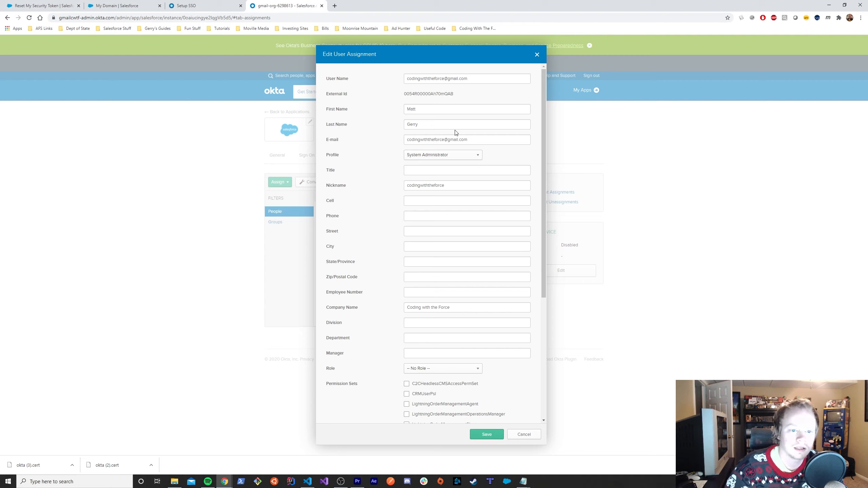
- Scroll through the Edit User Assignment dialog and cancel without saving
scroll(481, 197, down, 1)
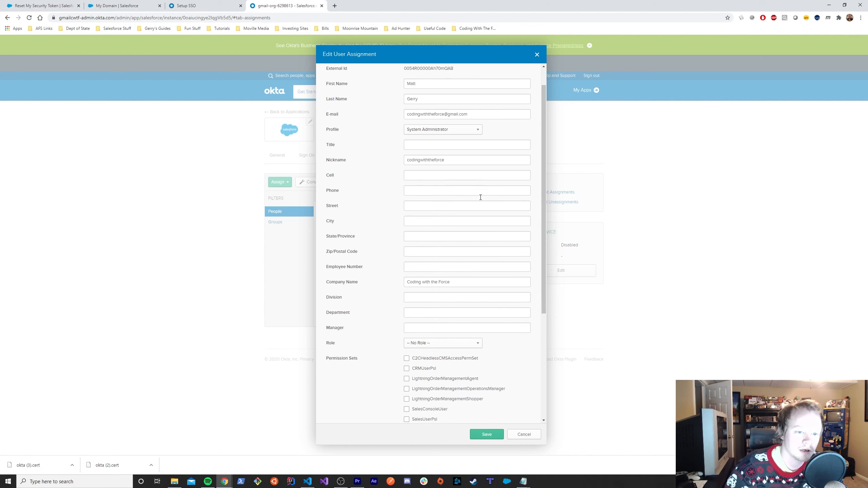
scroll(481, 198, down, 4)
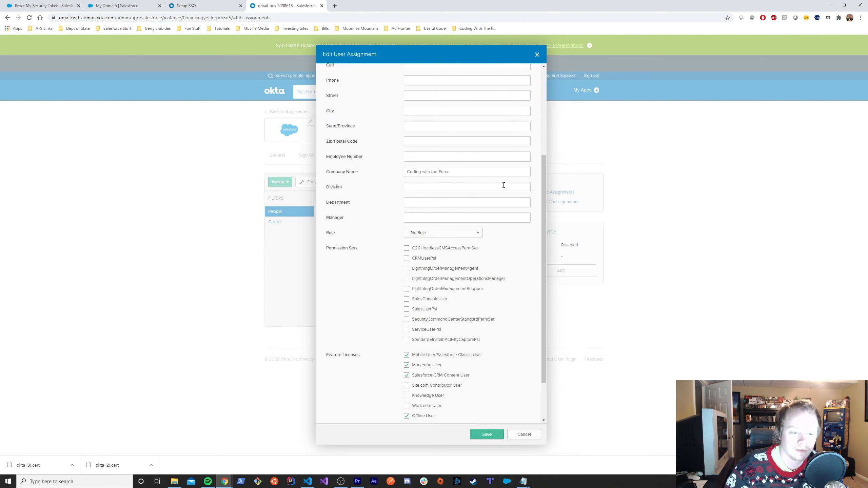
scroll(492, 248, down, 2)
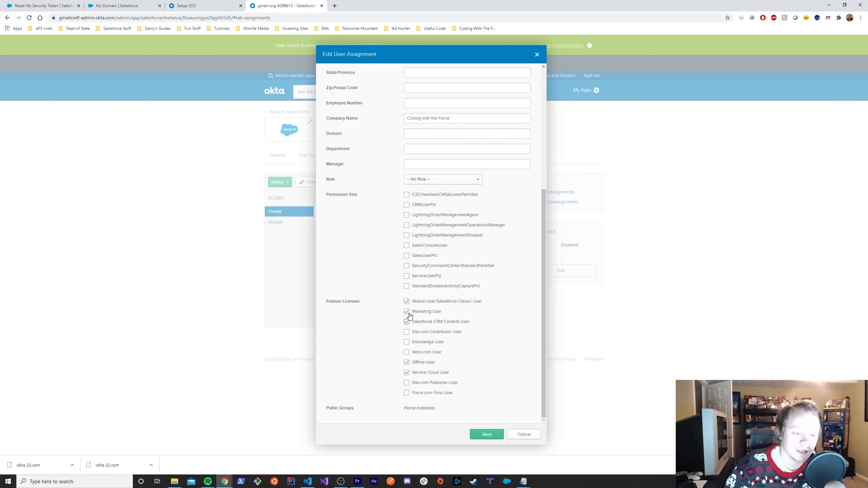
click(516, 437)
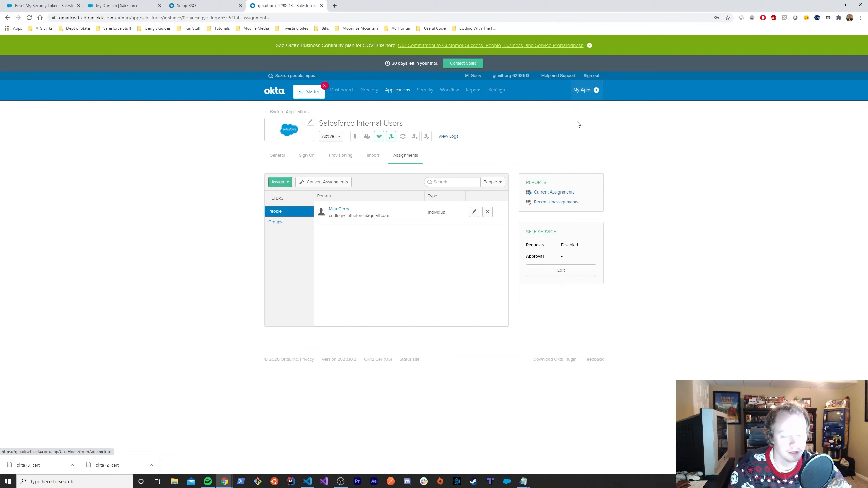
- From My Apps, dismiss Notifications and launch the Salesforce Internal Users tile
click(579, 99)
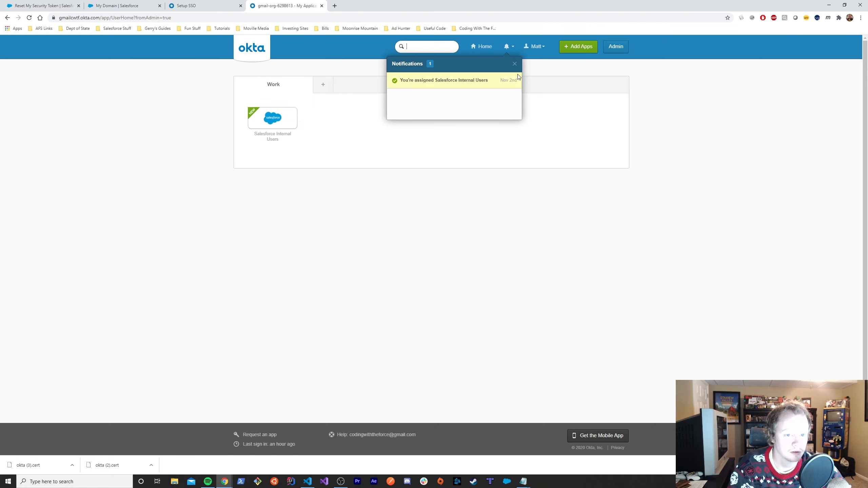
click(515, 64)
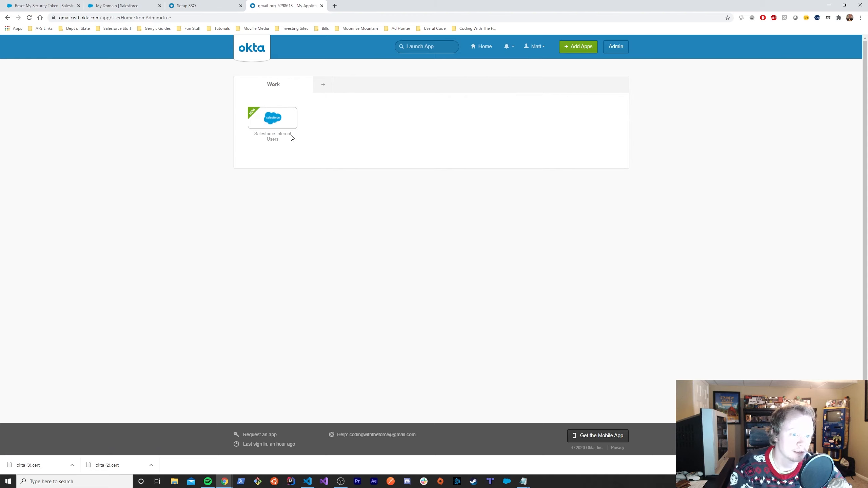
click(278, 124)
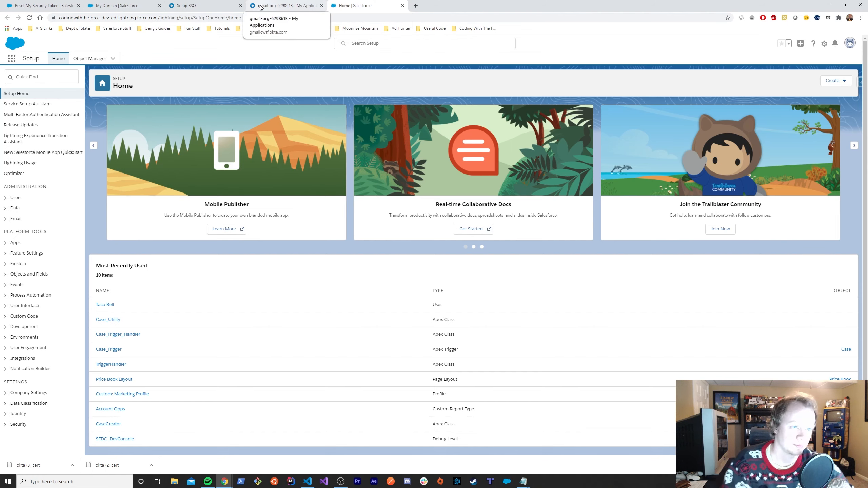
- Switch back to the gmail-org Okta tab showing the end-user dashboard
click(293, 5)
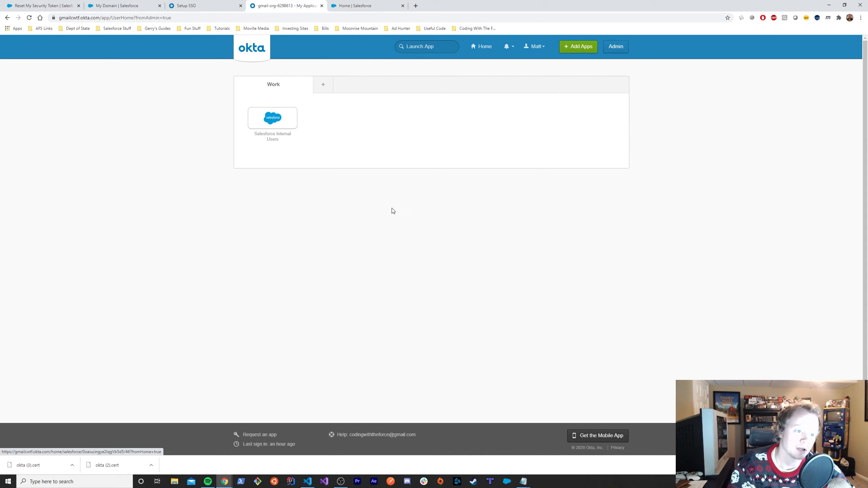
- Go to the Salesforce Internal Users Provisioning settings in the Okta admin console
click(613, 54)
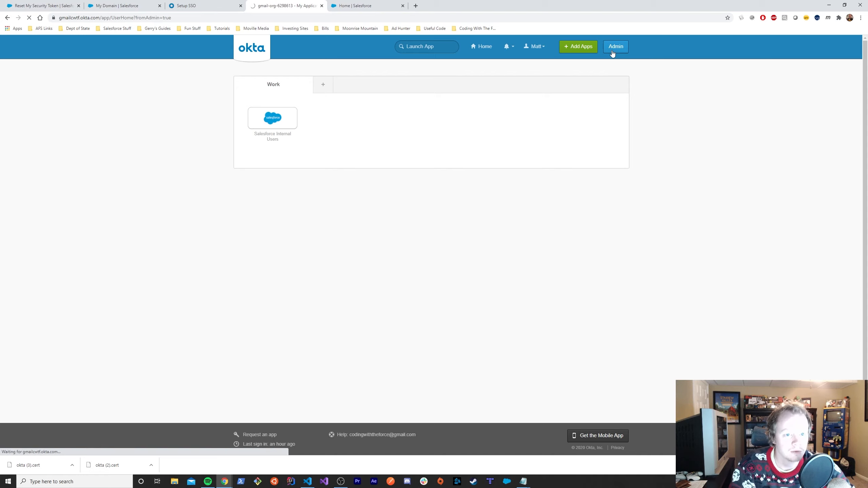
mouse_move(376, 95)
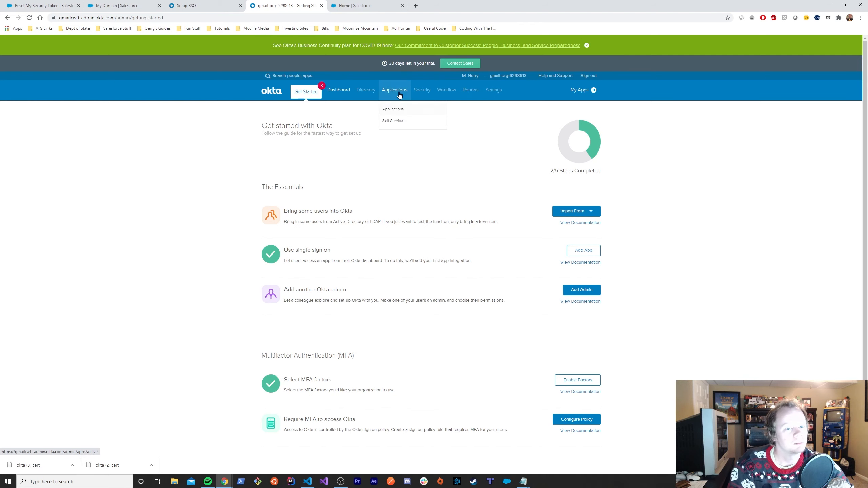
click(395, 109)
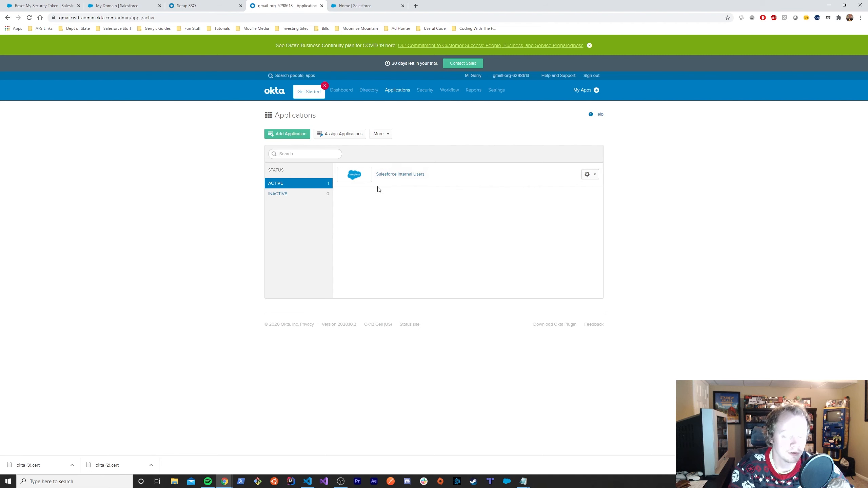
click(398, 175)
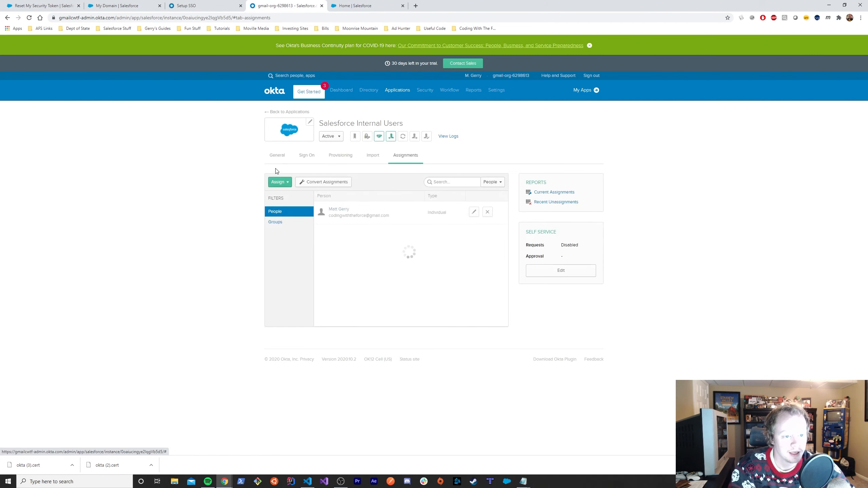
click(340, 155)
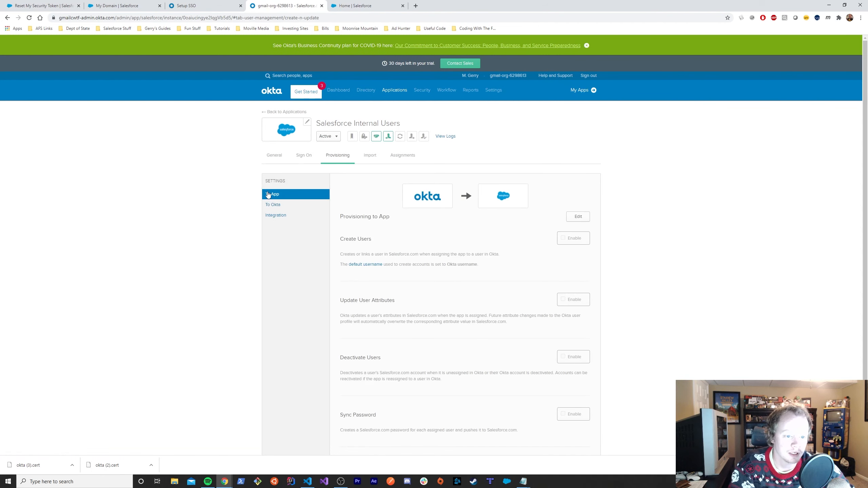
- Enable Create Users, Update User Attributes, Deactivate Users and Sync Password, save, and return to My Apps
click(580, 219)
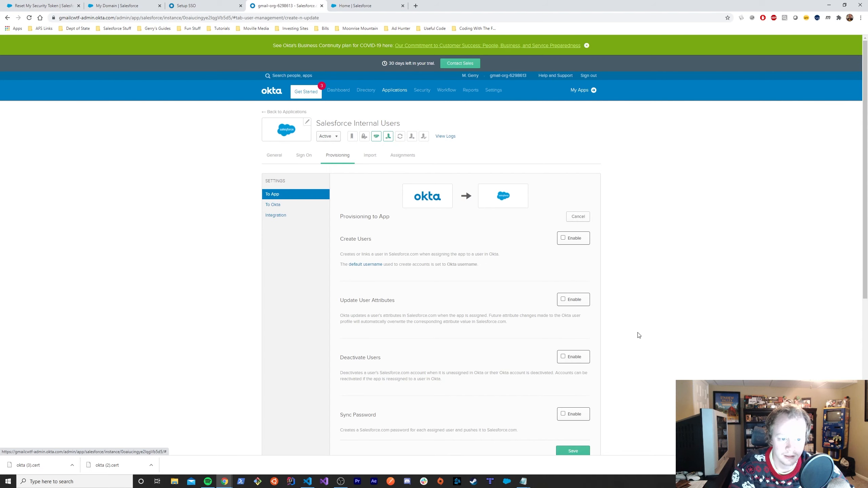
click(564, 239)
click(563, 300)
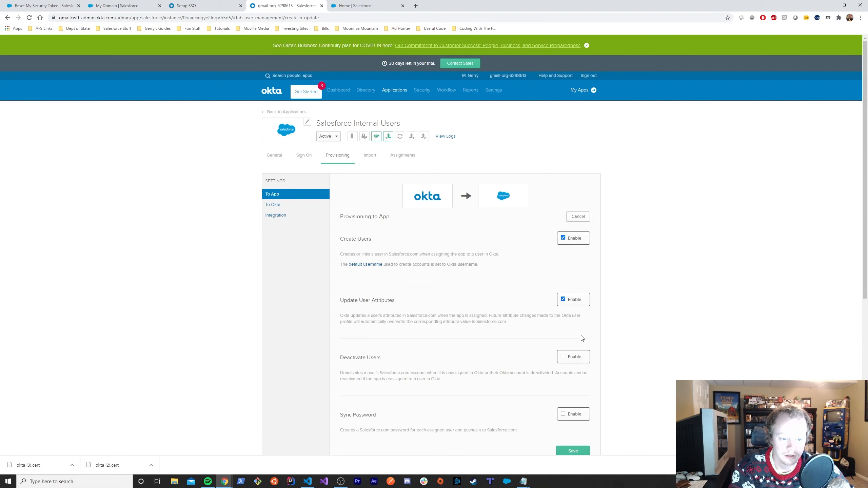
scroll(573, 277, down, 3)
click(563, 254)
click(563, 312)
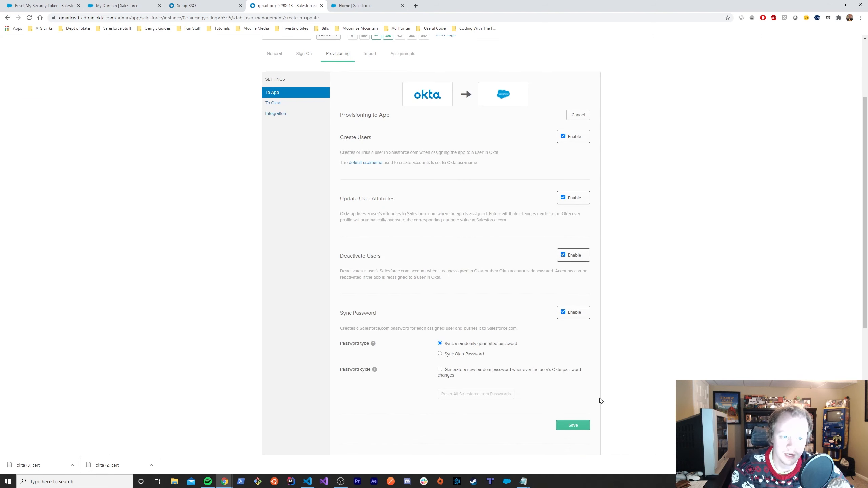
click(564, 428)
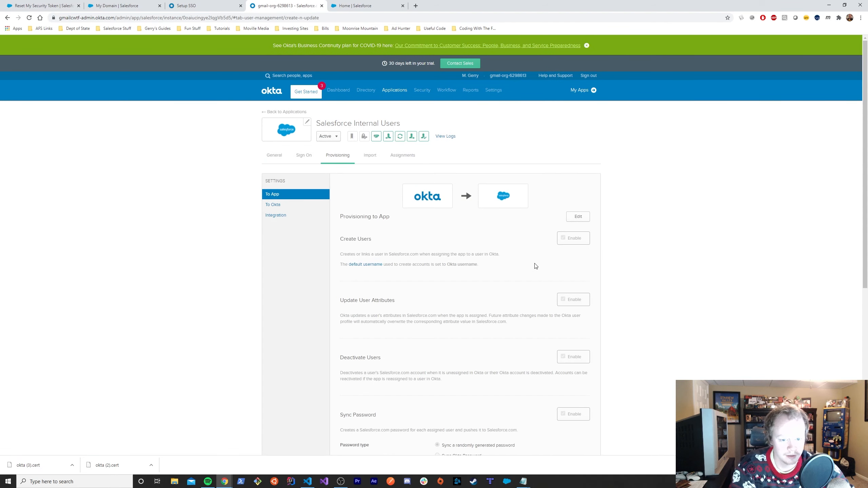
scroll(535, 267, down, 5)
scroll(527, 278, up, 5)
click(582, 91)
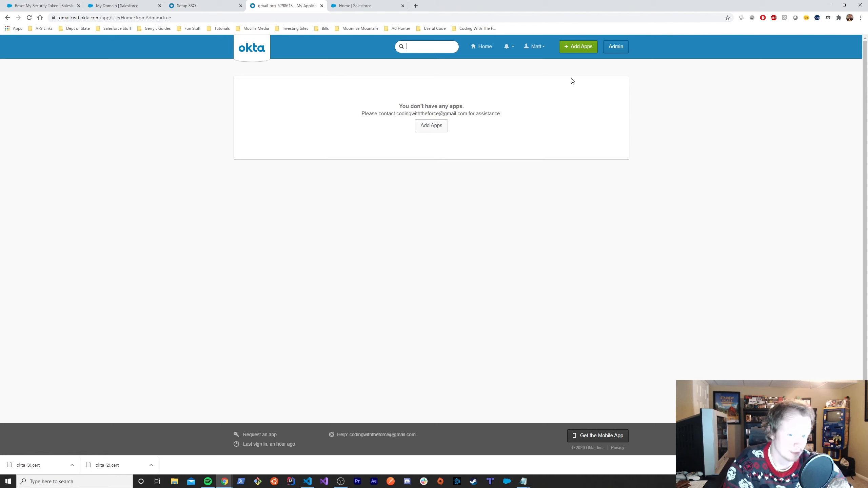
- Open the Salesforce Internal Users app from the Okta admin Applications list
click(625, 49)
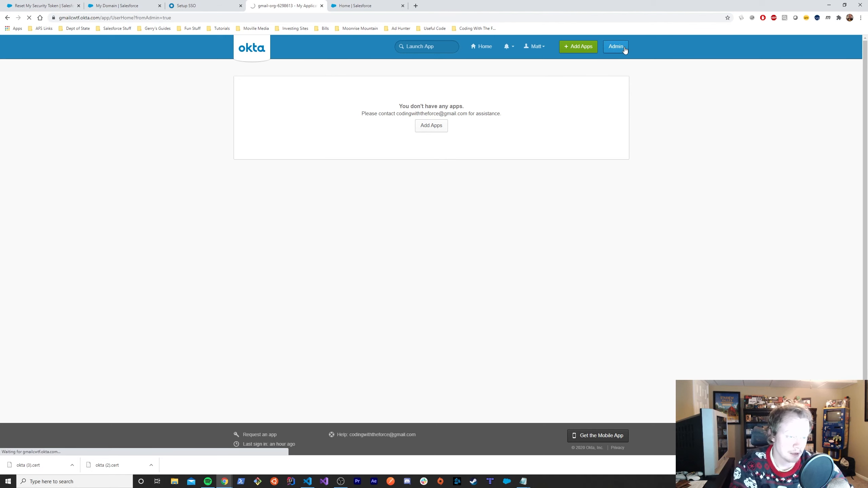
mouse_move(358, 103)
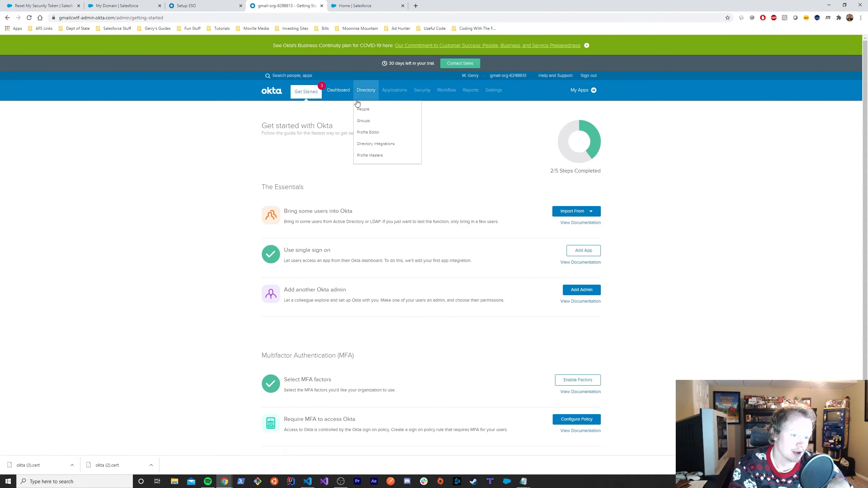
mouse_move(390, 97)
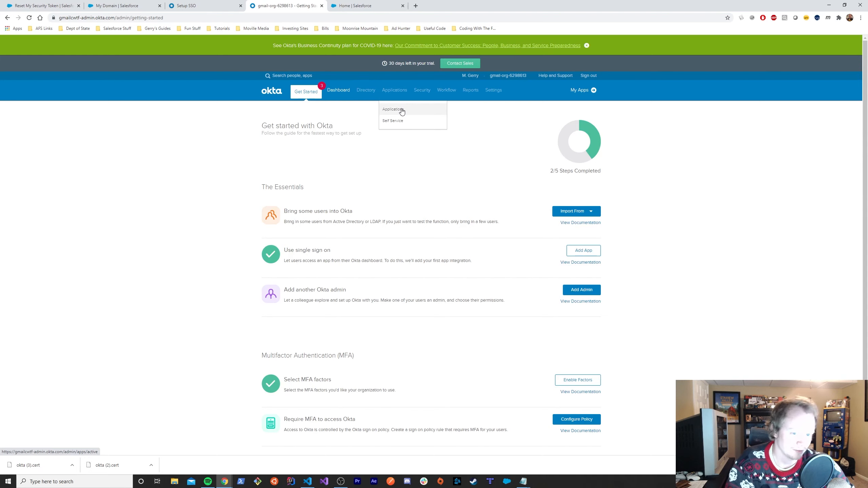
click(393, 110)
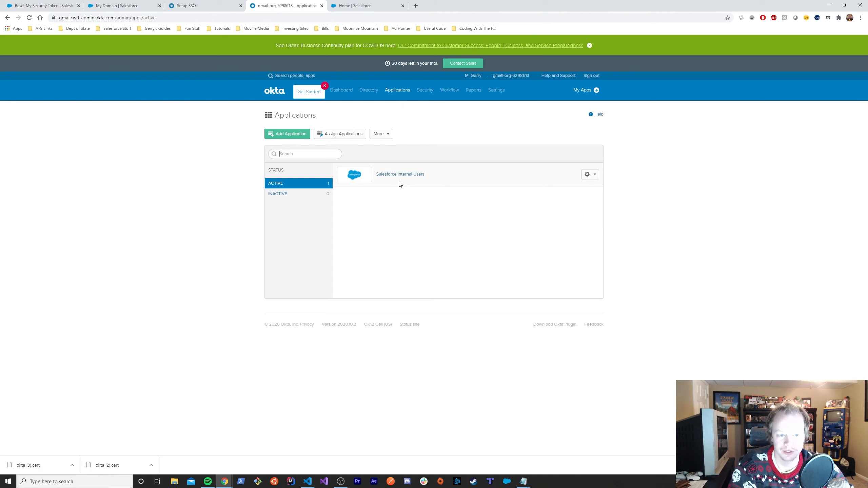
click(388, 177)
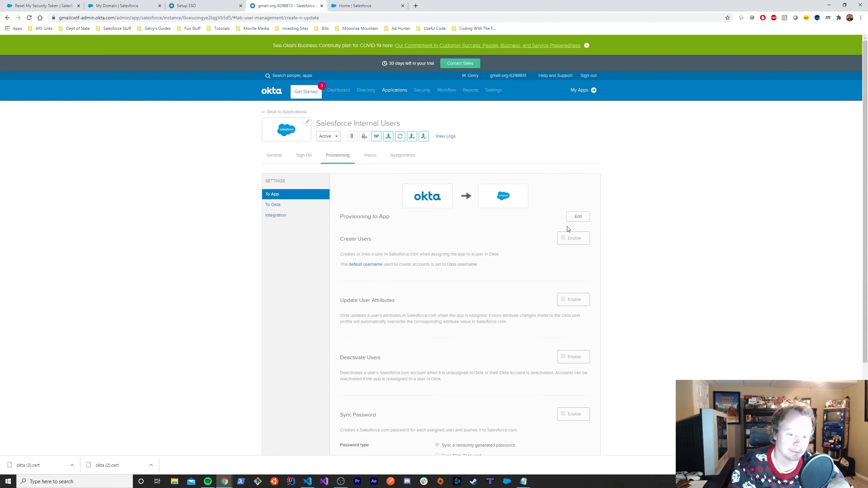
- Turn off create, update, deactivate and password-sync provisioning, save, then launch Salesforce from My Apps
click(576, 218)
click(563, 238)
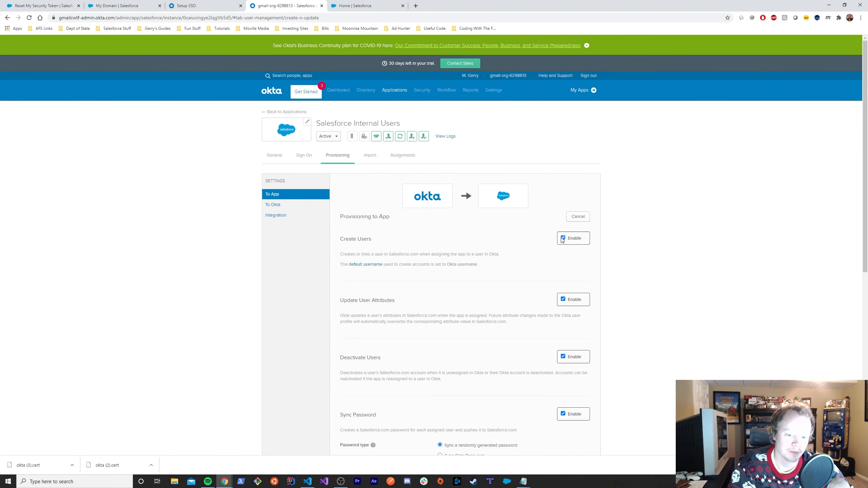
click(563, 300)
scroll(576, 308, down, 3)
click(563, 255)
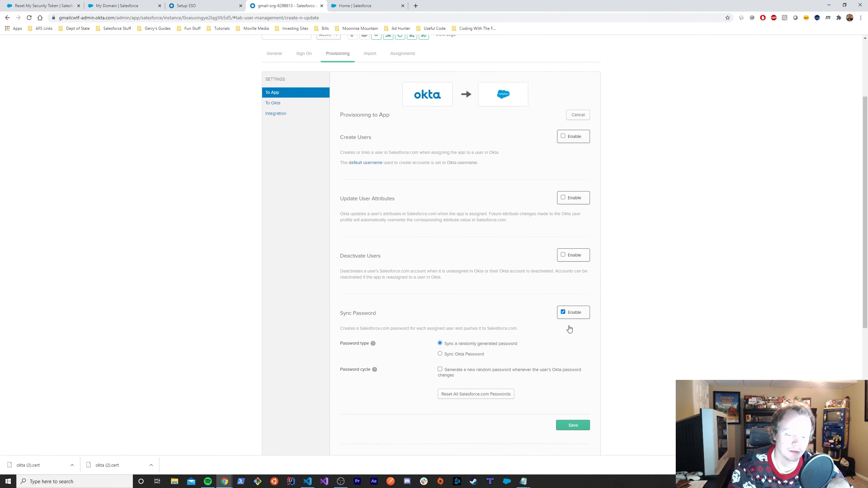
click(563, 313)
scroll(594, 309, up, 3)
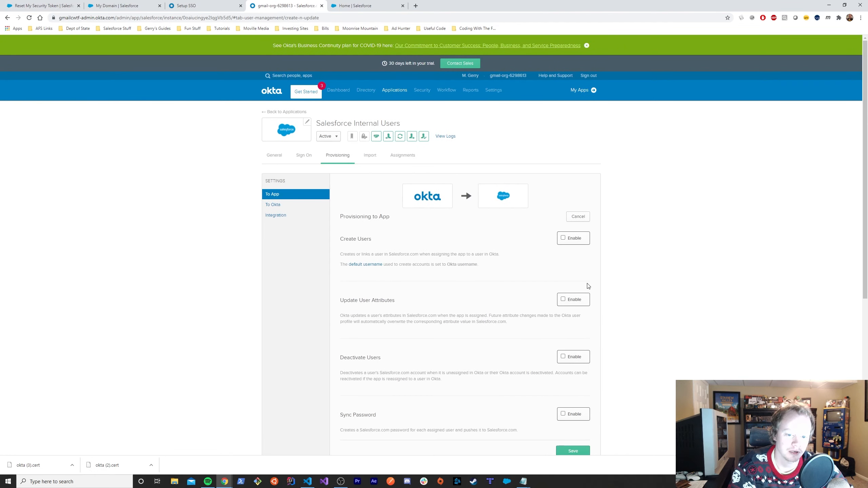
scroll(594, 335, down, 3)
click(572, 323)
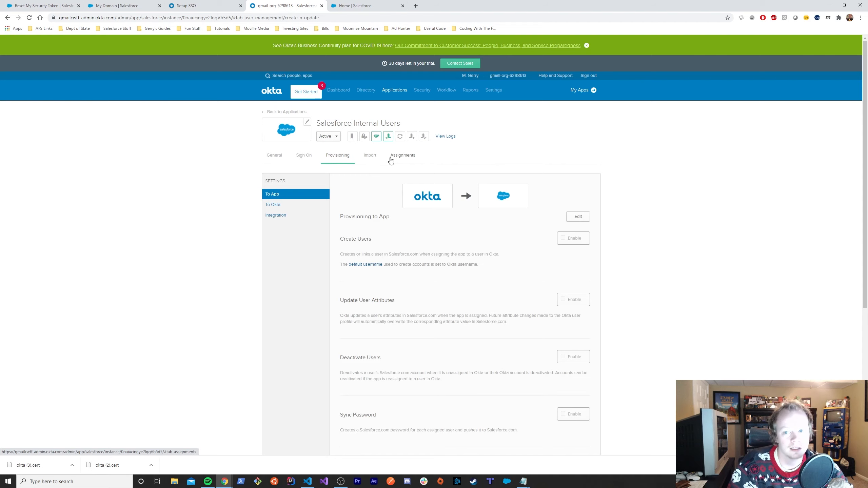
click(576, 91)
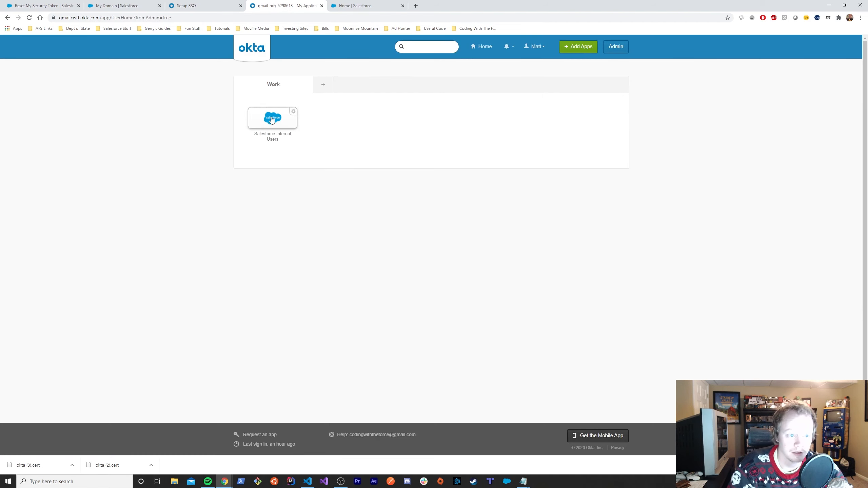
click(272, 118)
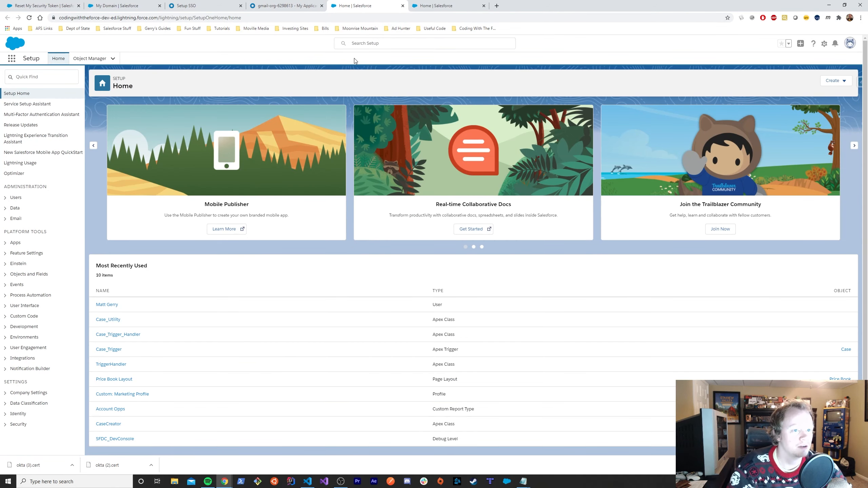
- Open the My Domain setup page via a Quick Find search for 'my domain'
click(25, 78)
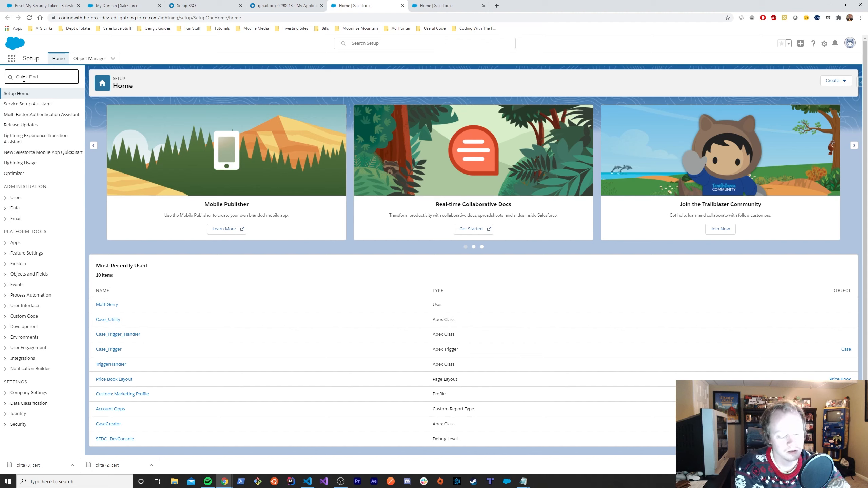
text(my domain)
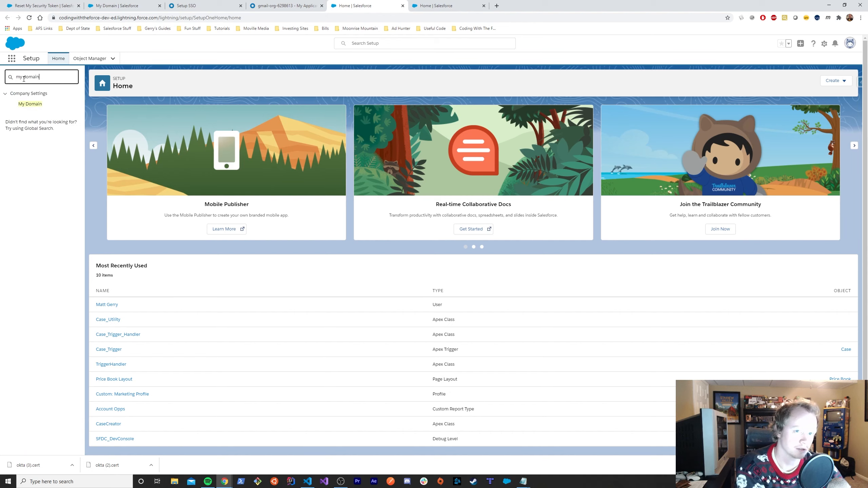
click(30, 104)
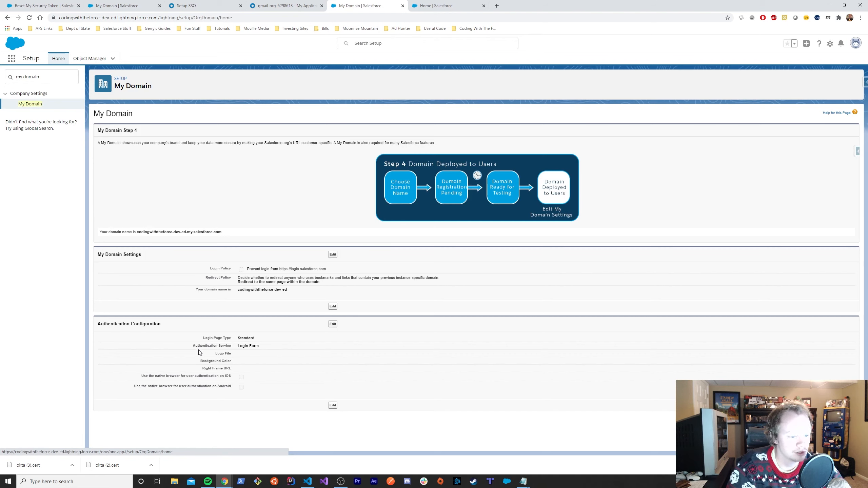
- Check Okta SSO 2 under Authentication Configuration, save, and log out of Salesforce
drag(193, 347, 237, 350)
click(311, 349)
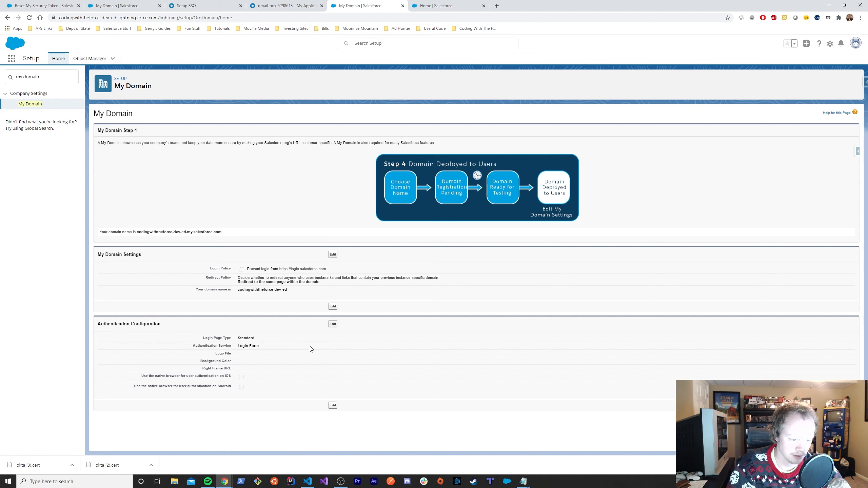
click(330, 326)
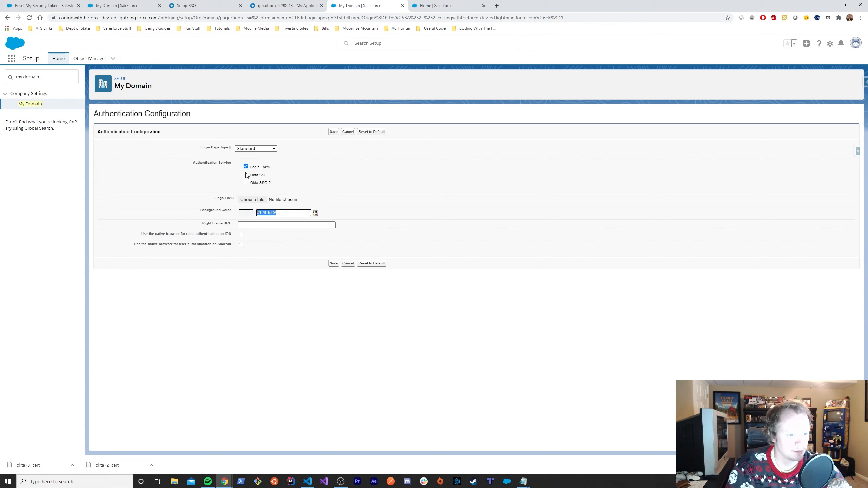
click(246, 182)
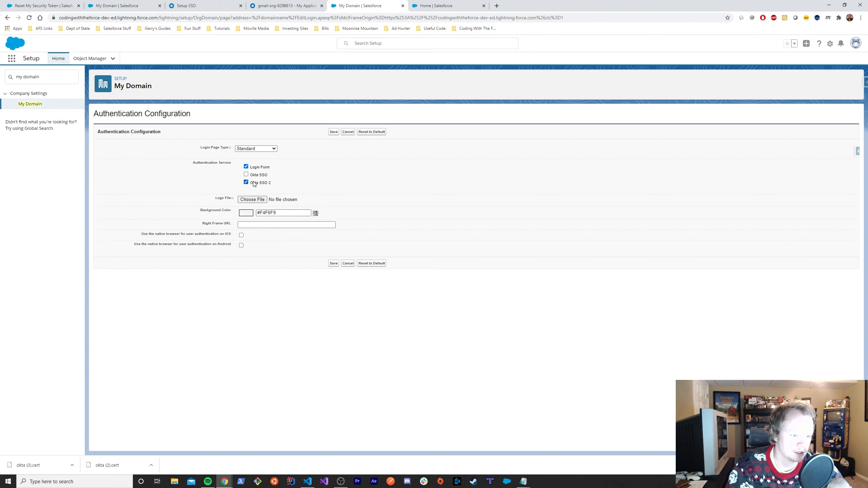
drag(252, 184, 277, 183)
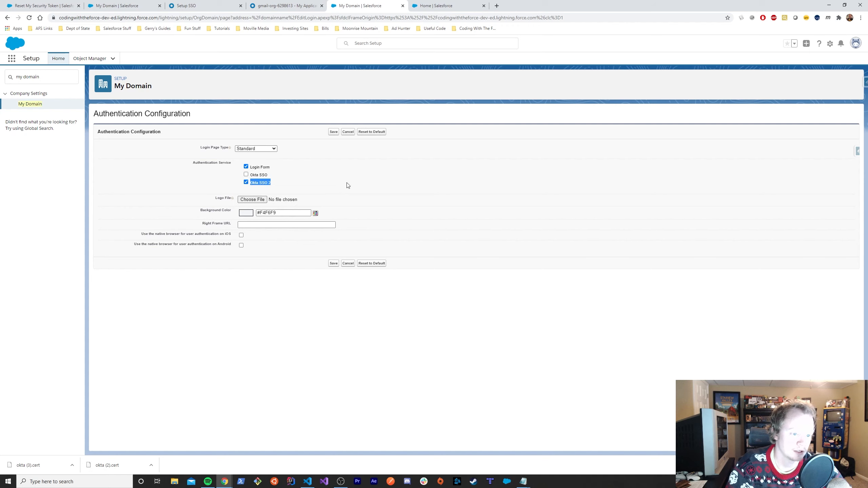
click(334, 132)
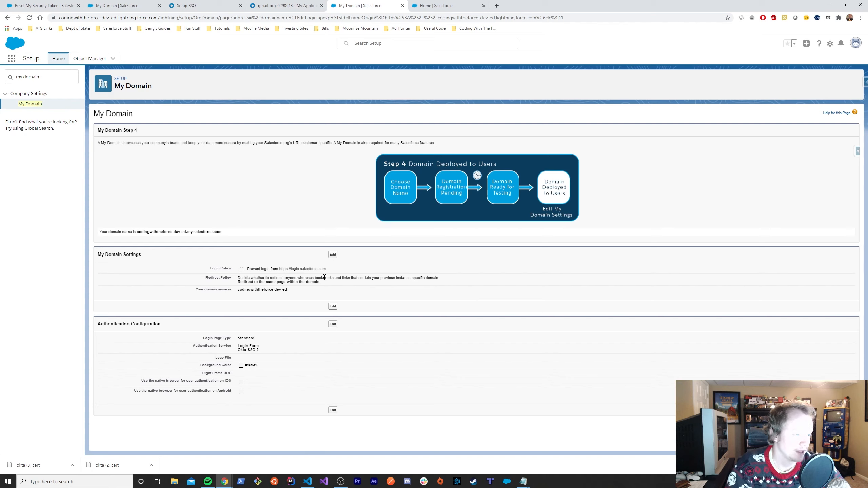
click(856, 43)
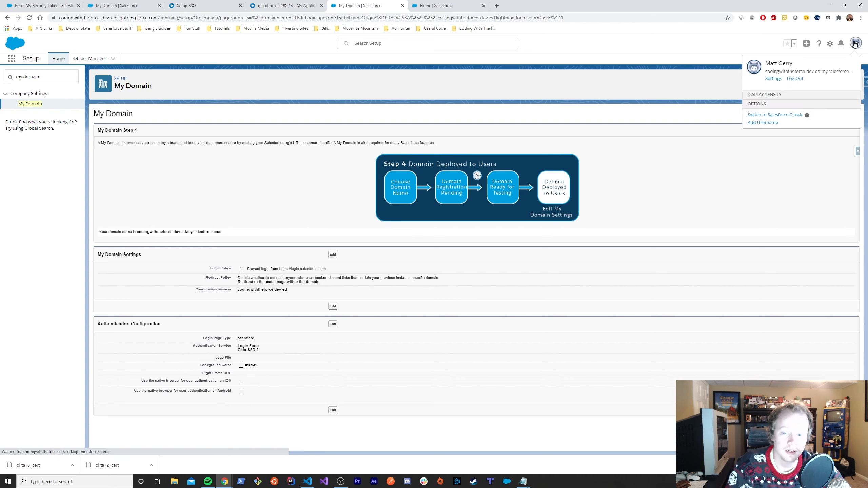
click(794, 79)
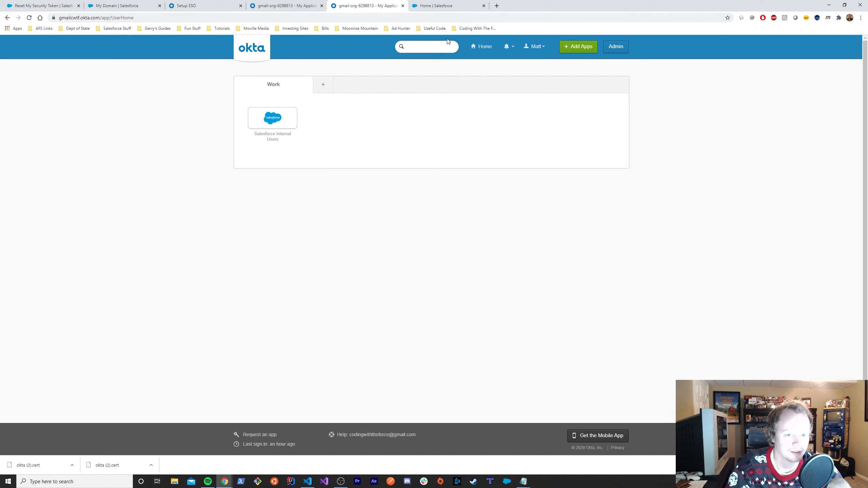
- Load the org's My Domain login page by removing the setup path from the address
click(272, 14)
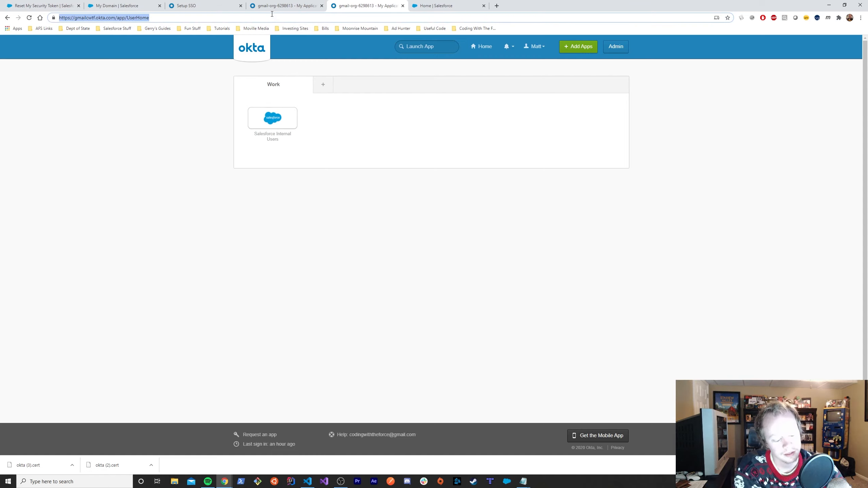
click(118, 5)
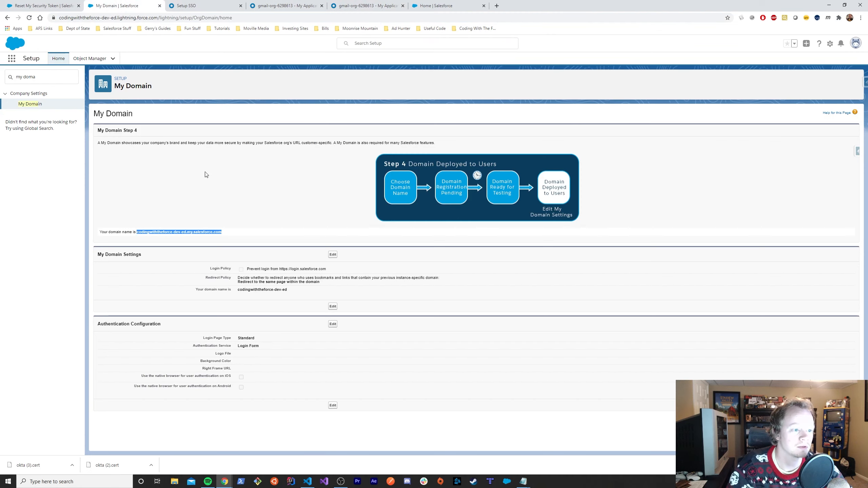
drag(226, 234, 138, 233)
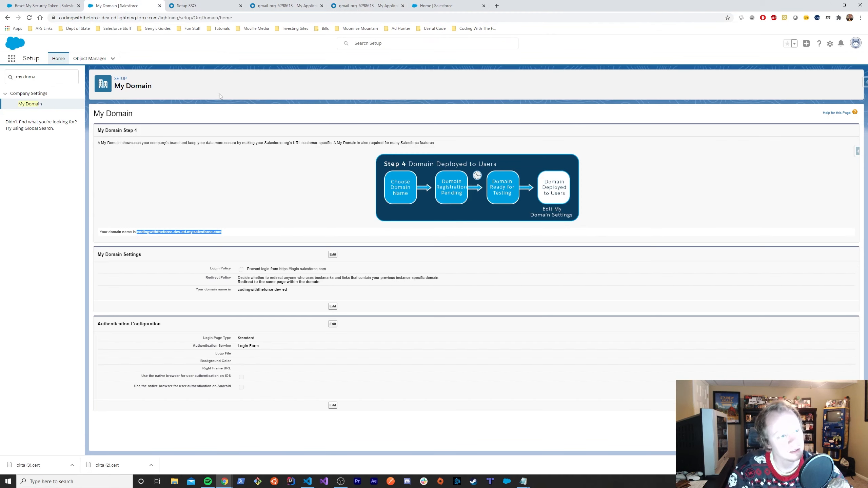
click(206, 17)
click(255, 16)
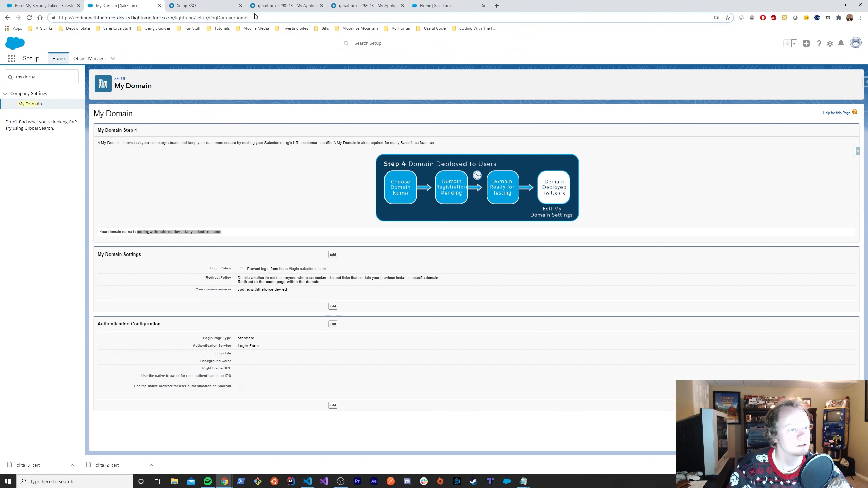
drag(266, 15, 174, 21)
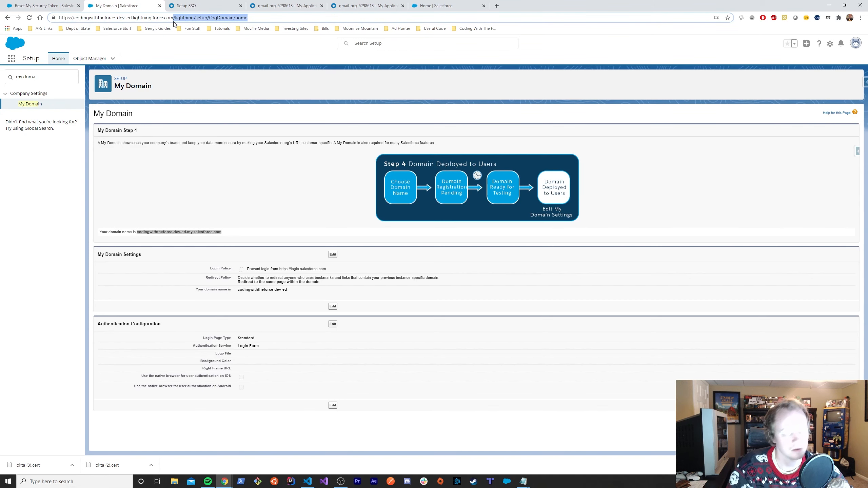
key(BackSpace)
key(Return)
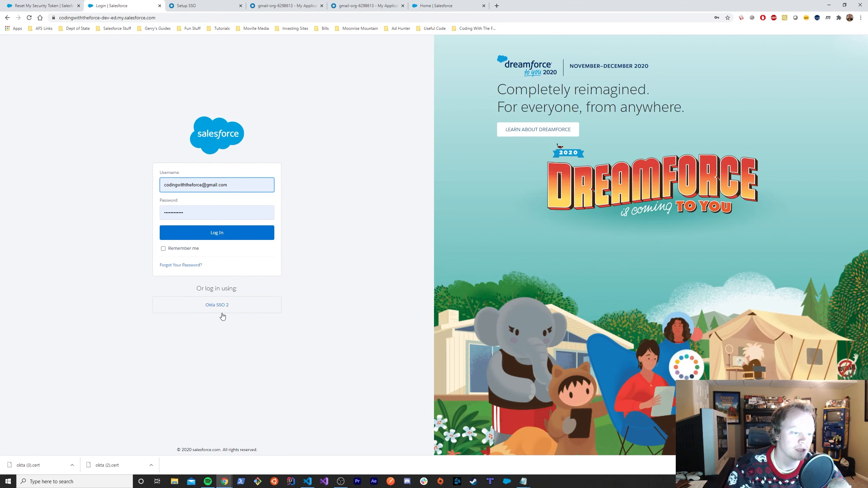
- Sign in with the Okta SSO 2 button under 'Or log in using'
click(203, 311)
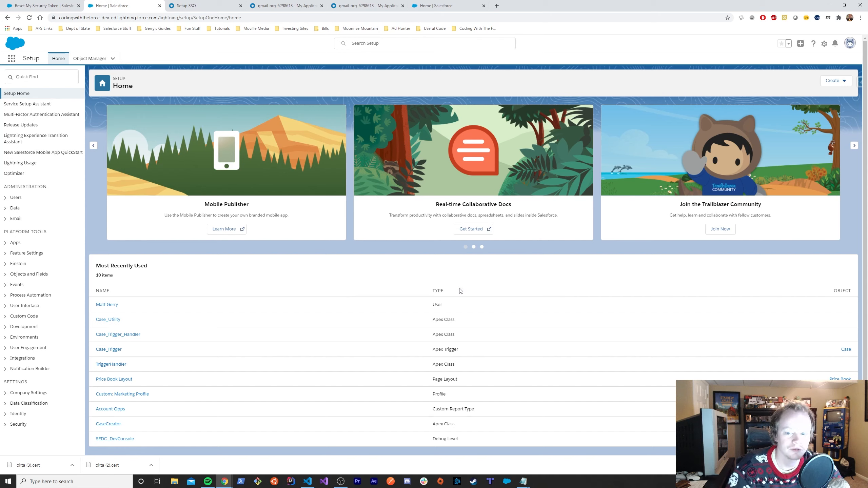
drag(432, 291, 439, 290)
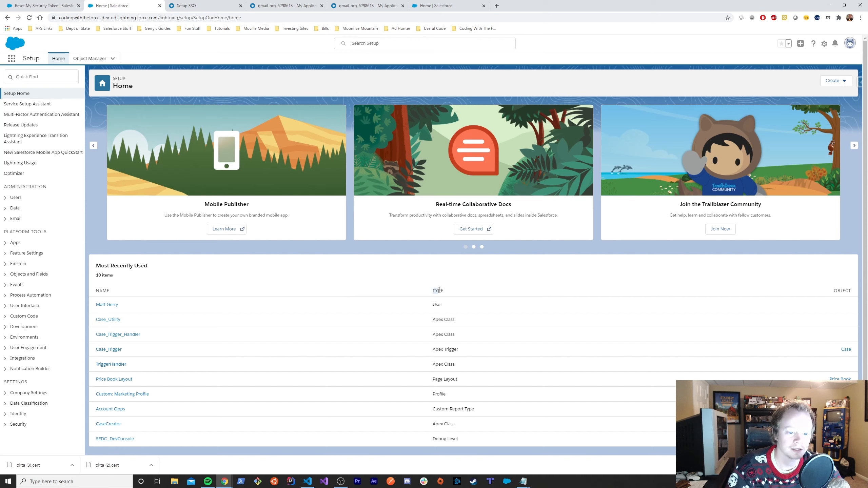
click(455, 295)
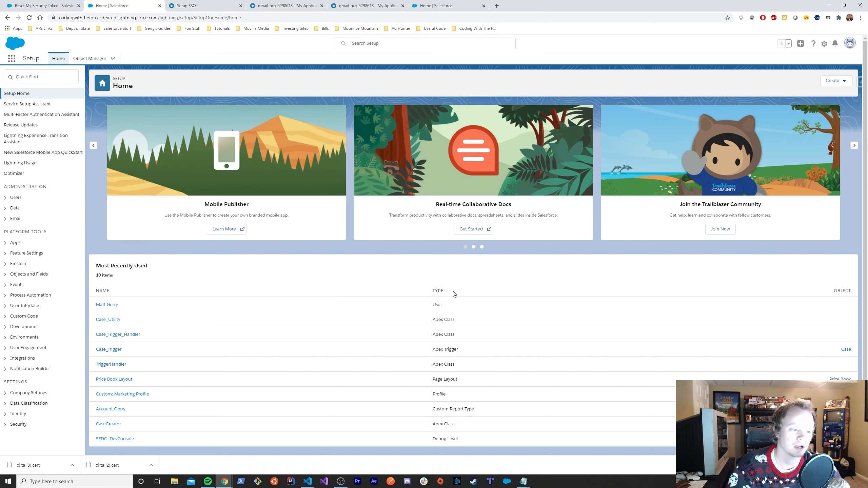